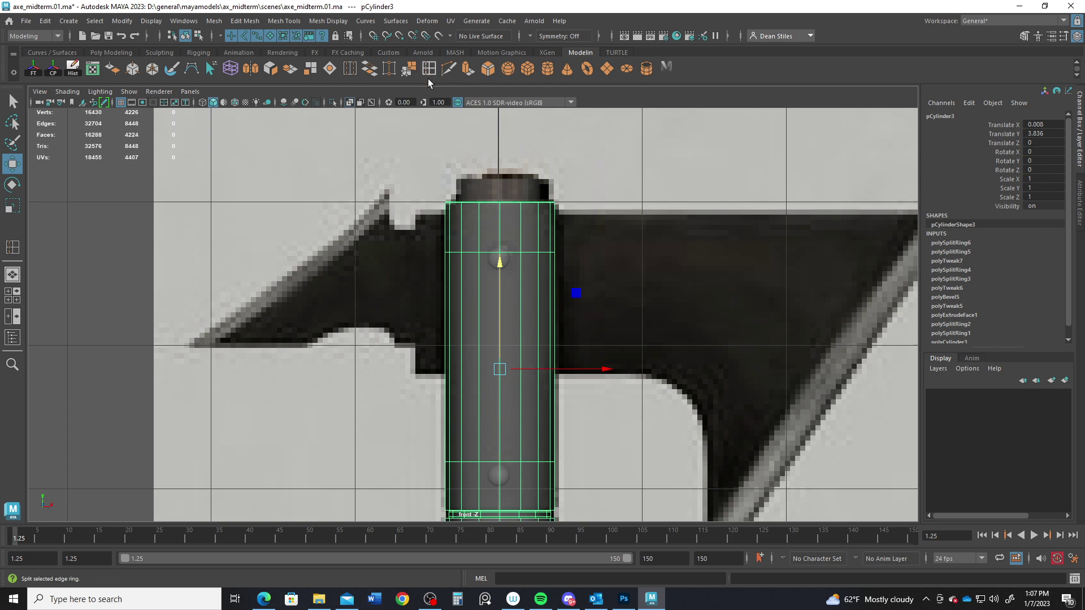
Insert a horizontal edge loop around the metal collar level with the lower edge of the spike's base in the reference.
click(429, 70)
key(ctrl+z)
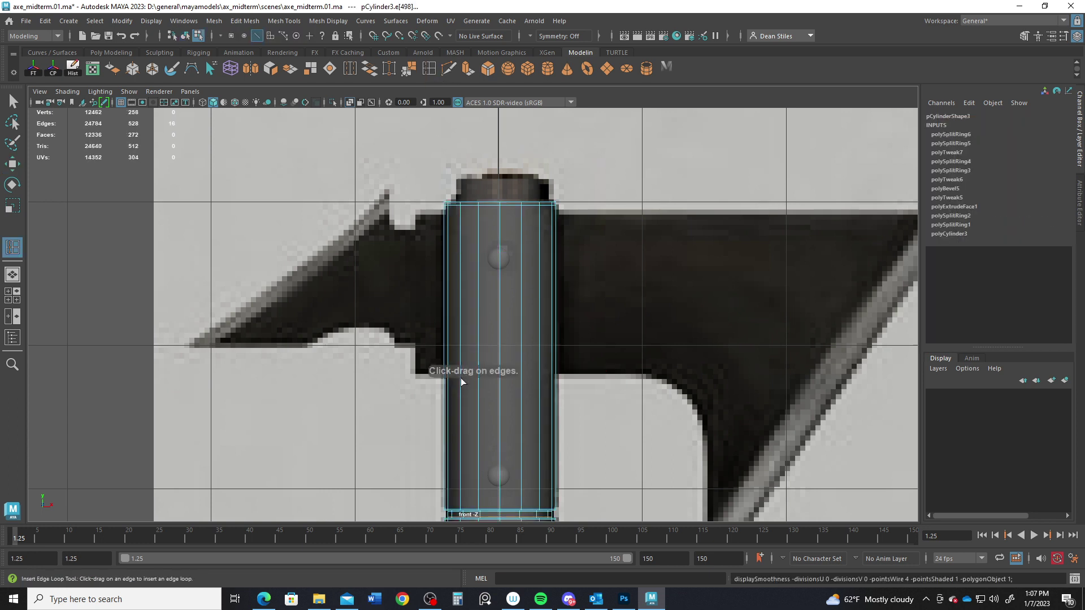
drag(458, 383, 464, 376)
Move the collar's uppermost inner edge loop down to line up with the top of the spike's base in the reference.
scroll(594, 290, up, 4)
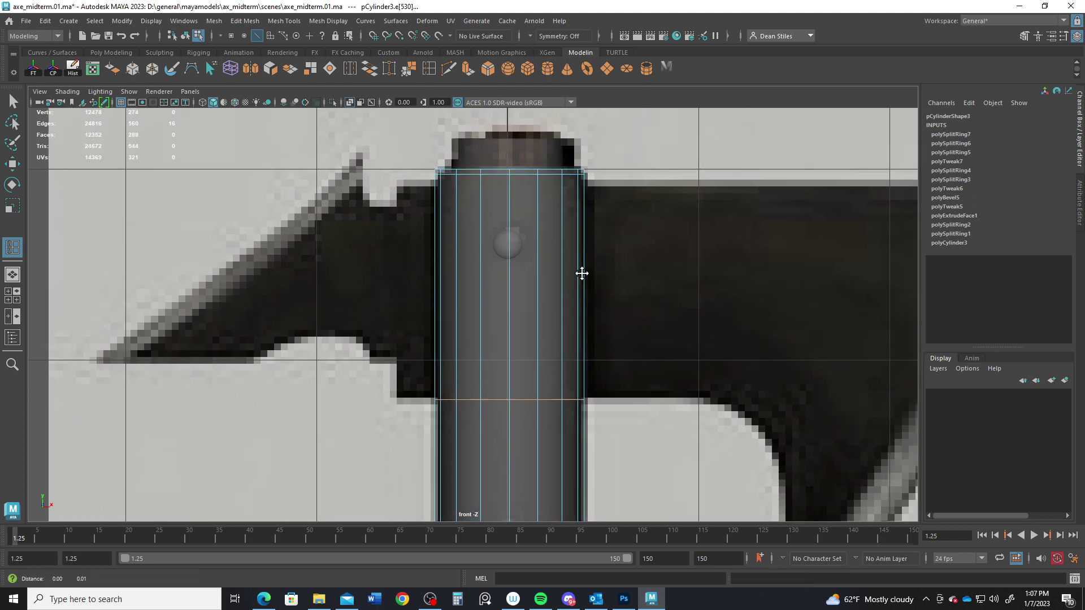
right_drag(511, 266, 509, 242)
click(509, 242)
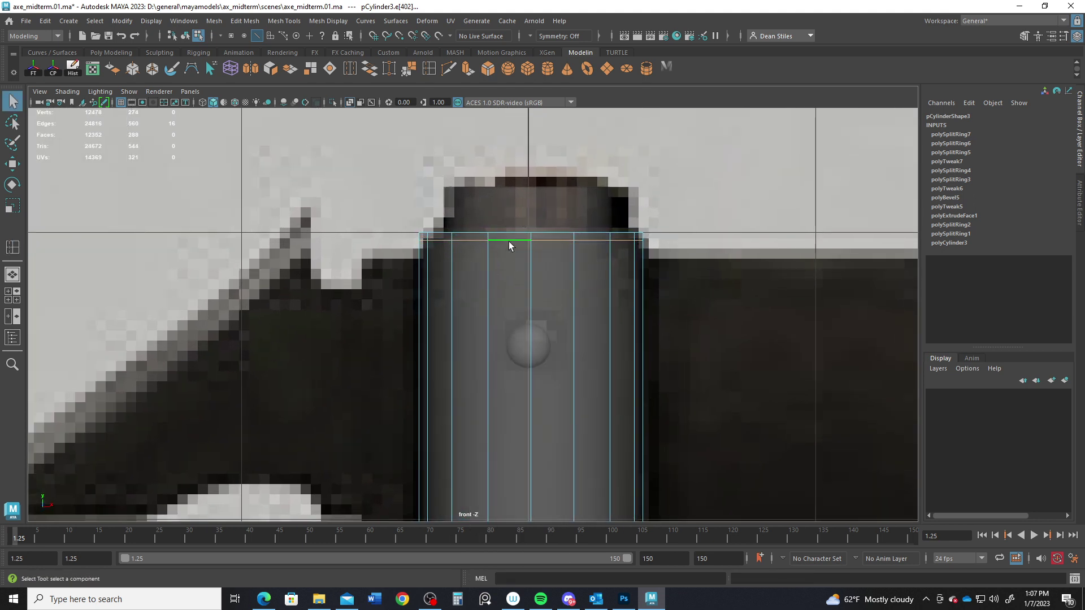
key(w)
drag(526, 188, 526, 208)
key(q)
Extrude the two collar side faces between the edge loops outward on the spike side to X about -0.473.
key(space)
key(space)
alt+drag(610, 242, 613, 313)
alt+right_drag(614, 312, 627, 317)
alt+drag(627, 318, 644, 360)
alt+right_drag(644, 361, 664, 361)
right_drag(685, 267, 686, 315)
click(684, 314)
alt+drag(670, 303, 579, 349)
key(w)
shift+drag(628, 285, 611, 283)
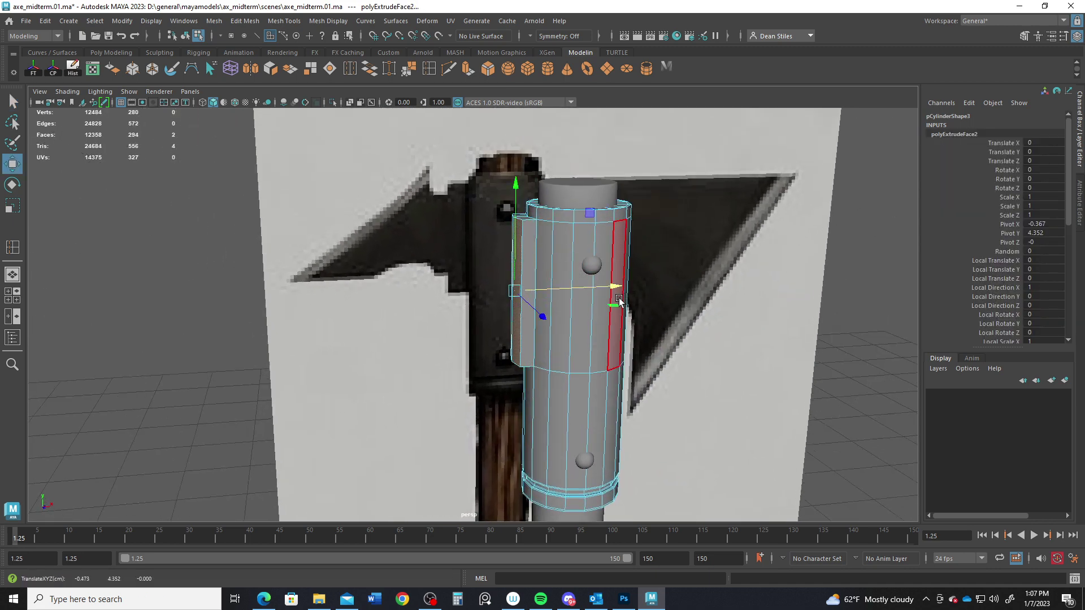
Flatten the extruded end faces by scaling X to 0 and move them outward to X about -0.566, matching the reference block.
key(r)
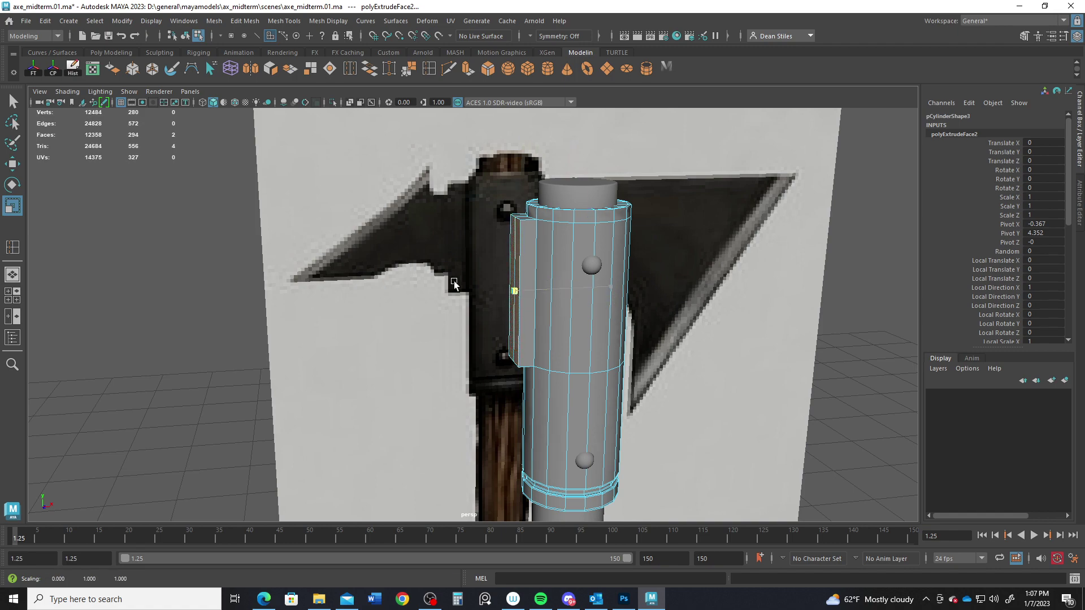
alt+drag(447, 285, 581, 371)
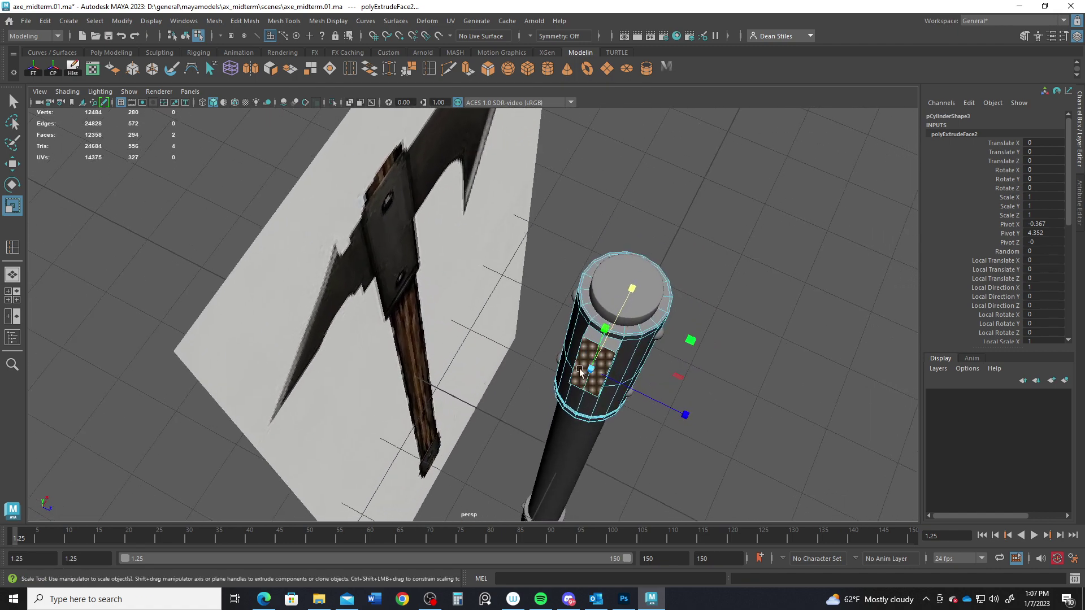
key(space)
key(space)
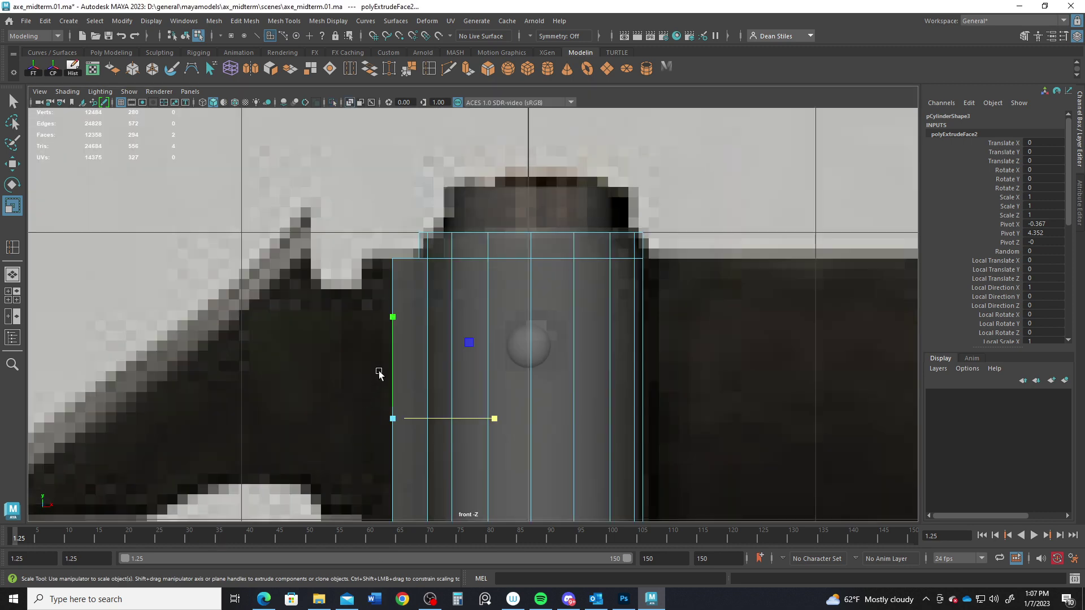
key(w)
drag(497, 419, 471, 419)
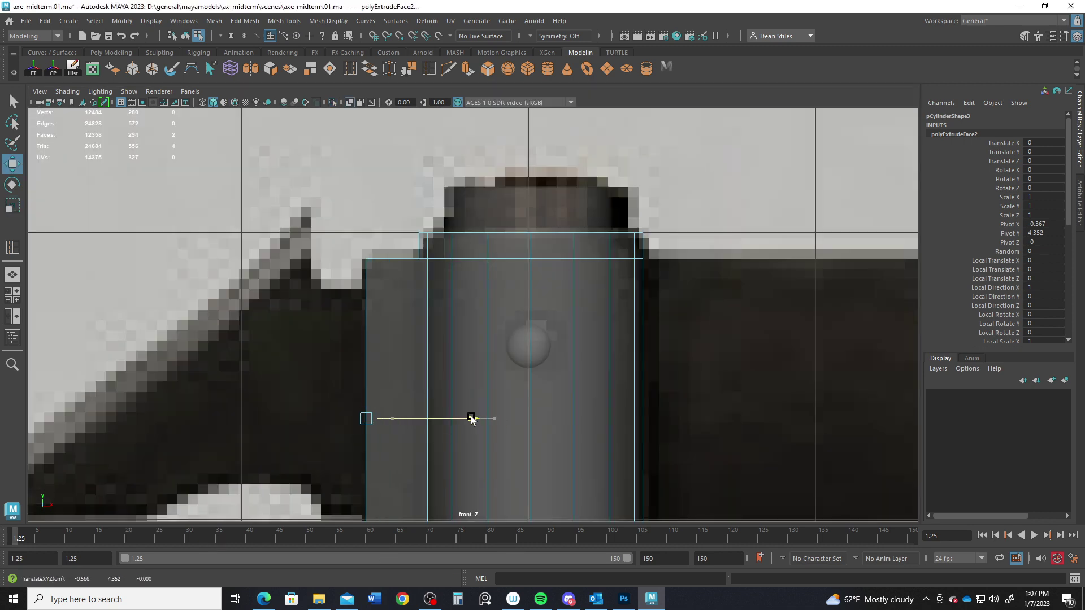
alt+middle_drag(472, 419, 519, 322)
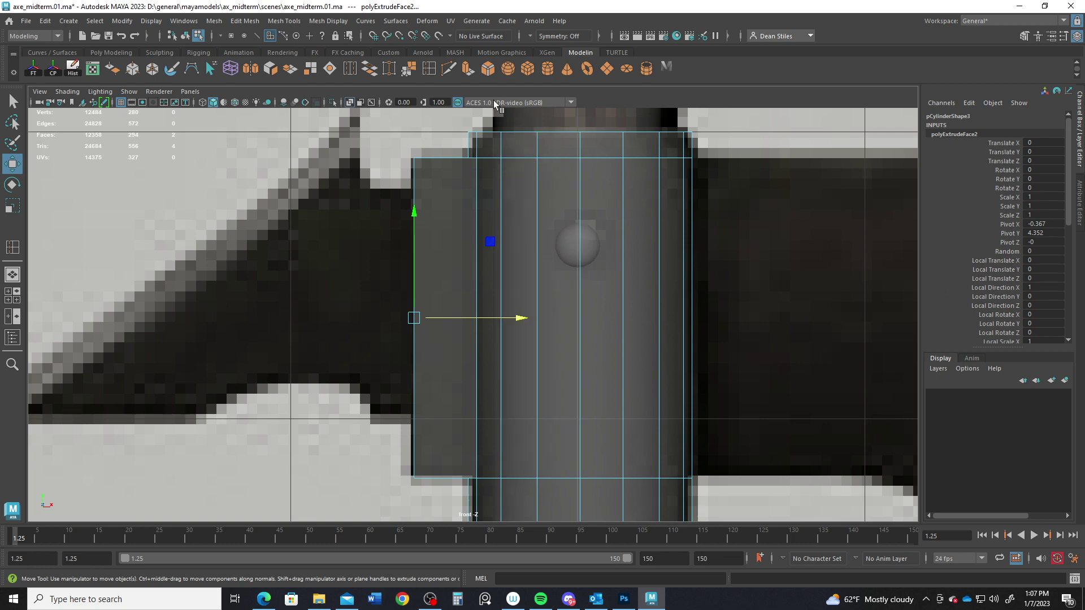
Insert two horizontal edge loops across the extruded block, level with the top and bottom of the reference's narrower neck.
click(431, 69)
click(415, 188)
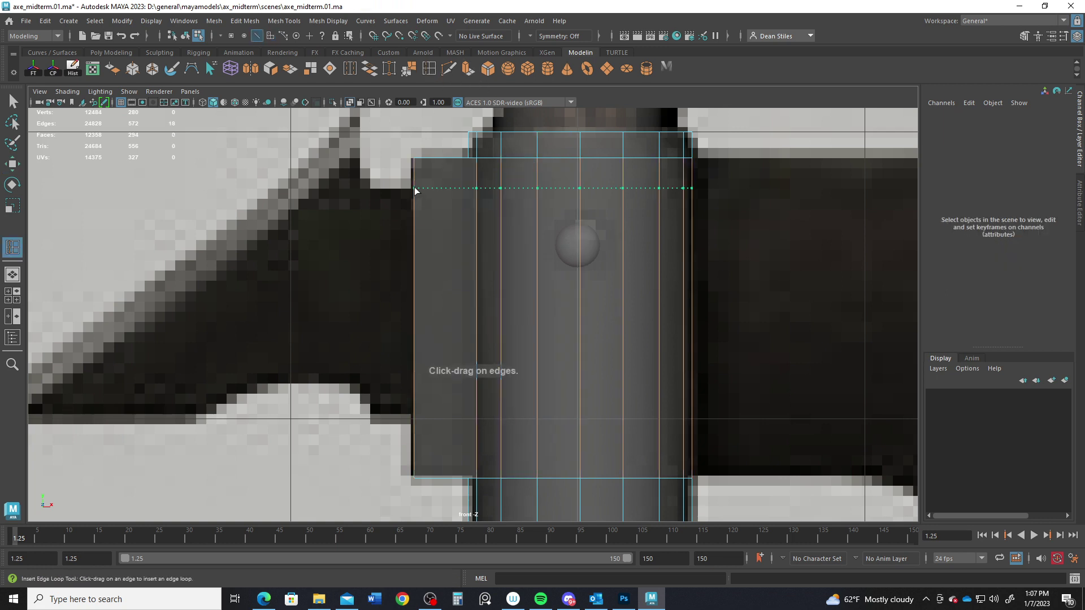
click(414, 415)
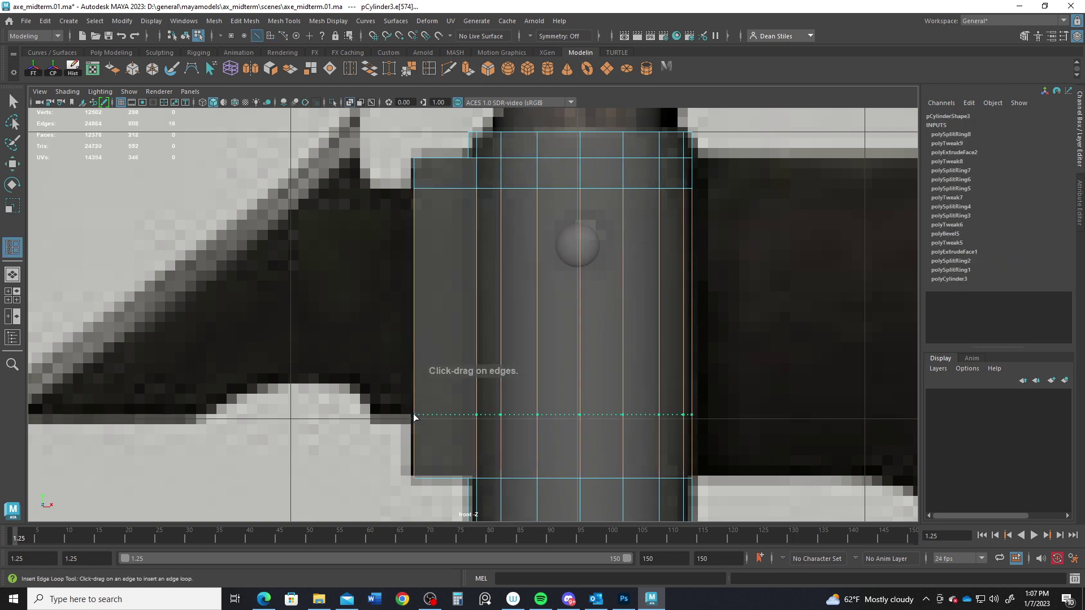
Extrude the block's two outer end faces between the new loops outward to X about -0.729 to form the narrower neck.
key(q)
right_drag(439, 264, 436, 294)
drag(380, 272, 422, 320)
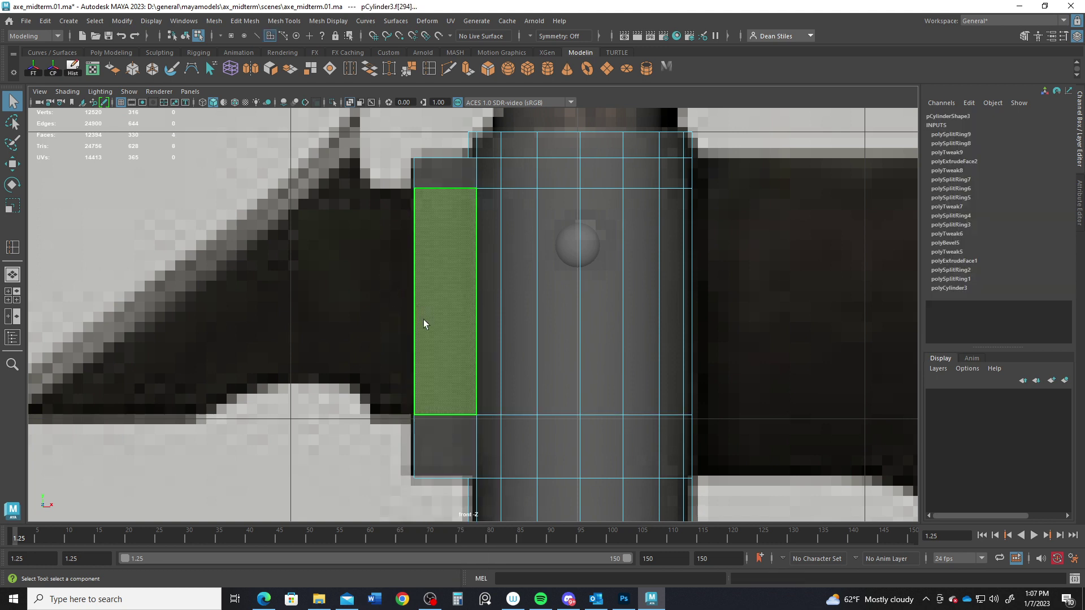
ctrl+drag(443, 280, 498, 343)
key(w)
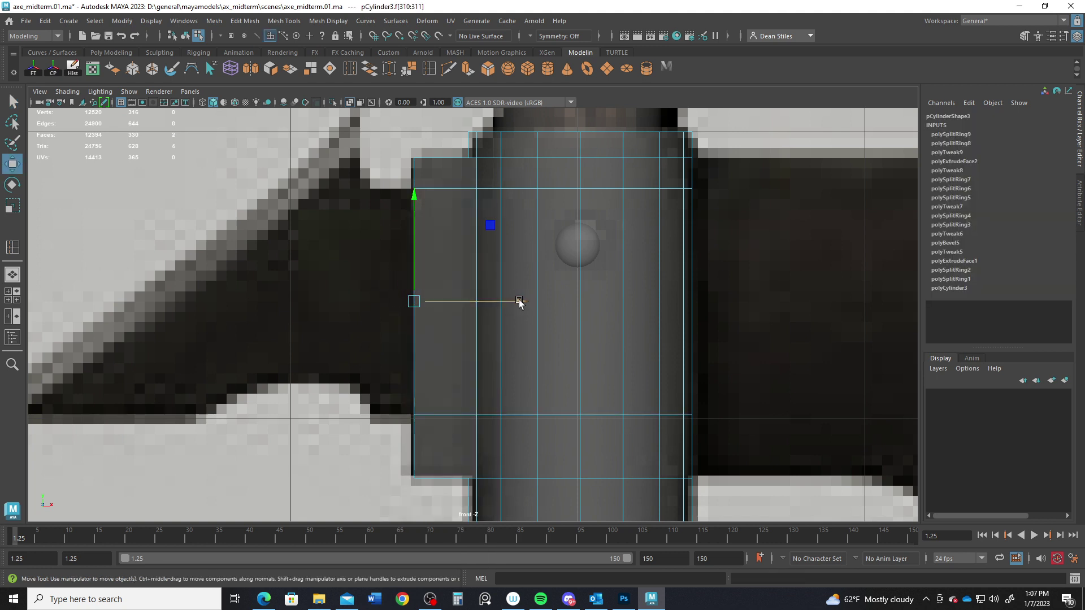
drag(517, 301, 480, 304)
key(ctrl+z)
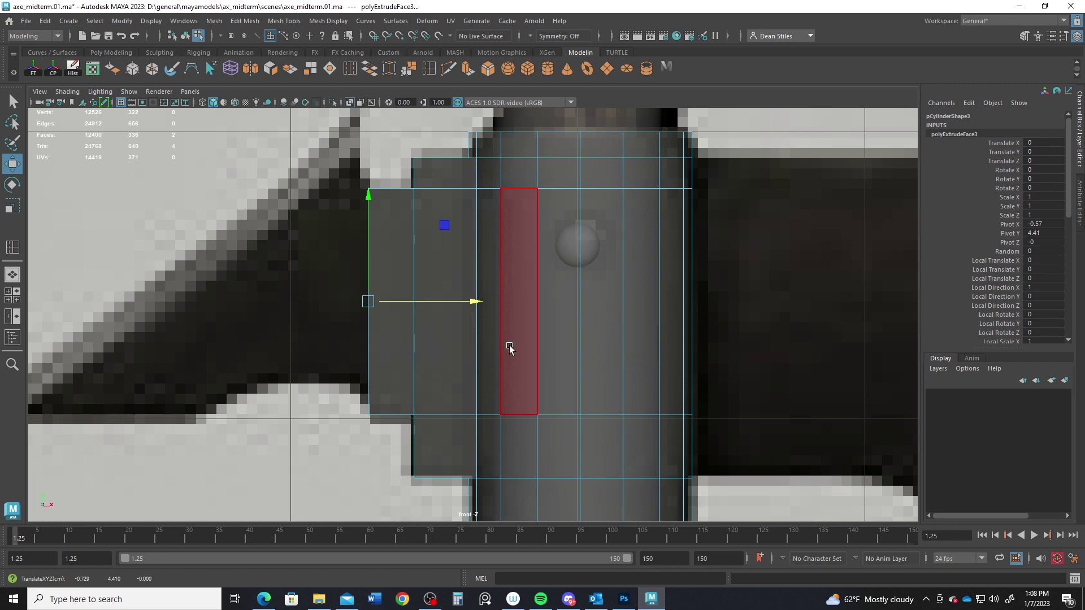
Examine the stepped neck extrusion on the collar from several angles in the perspective view.
key(space)
key(space)
alt+drag(633, 242, 274, 228)
alt+middle_drag(326, 231, 339, 227)
alt+right_drag(339, 227, 472, 418)
alt+middle_drag(472, 418, 584, 373)
key(space)
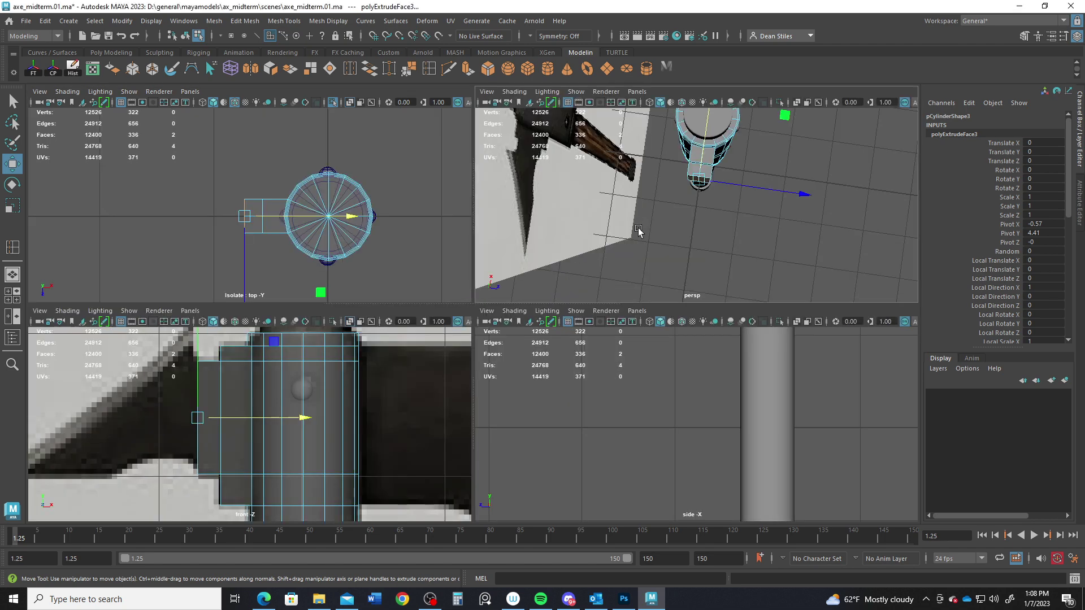
key(space)
alt+drag(582, 293, 489, 237)
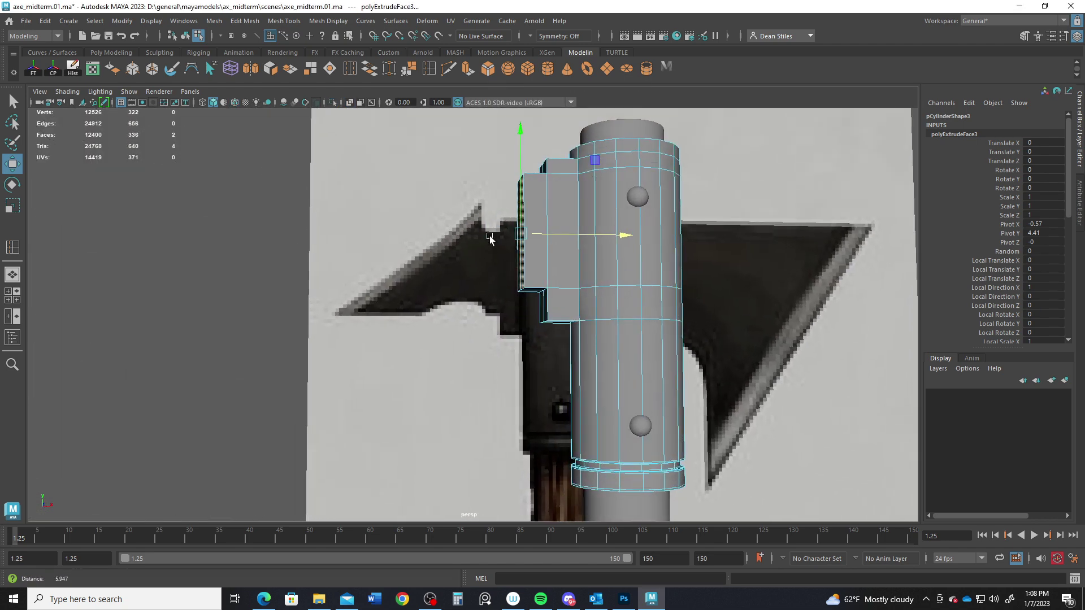
alt+right_drag(490, 238, 535, 256)
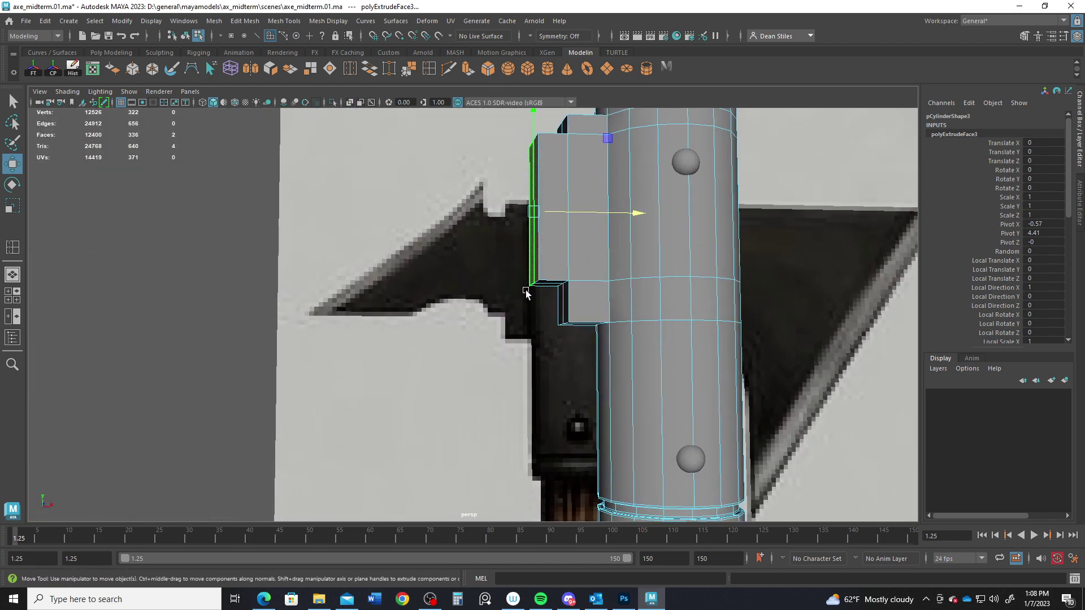
alt+drag(517, 232, 497, 286)
key(space)
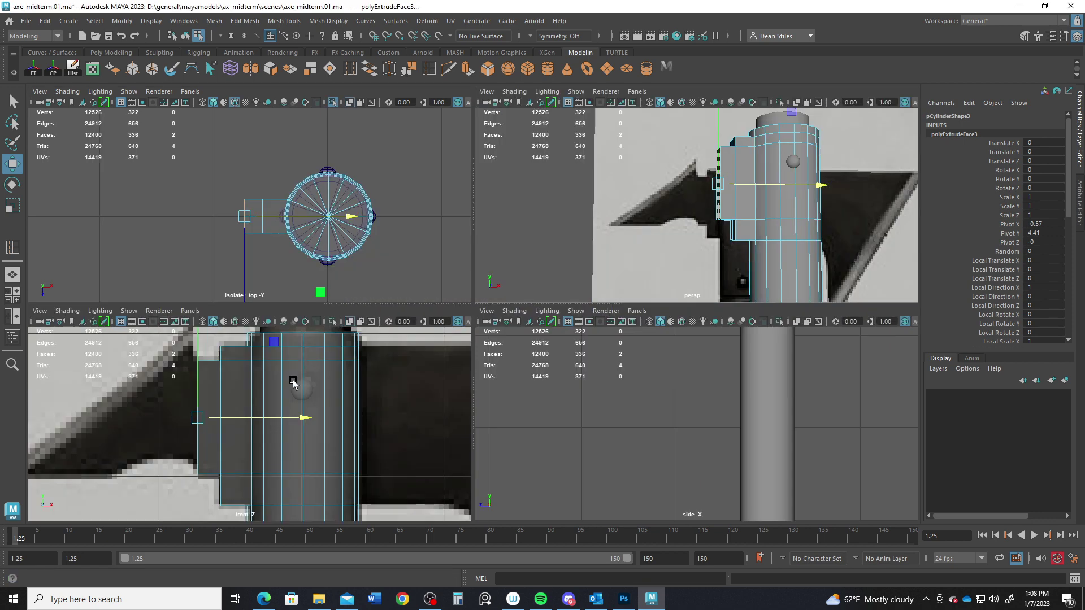
Extrude the neck's end faces up to Y about 4.496 and outward to X about -0.784 against the front reference.
key(space)
alt+middle_drag(382, 237, 462, 306)
alt+right_drag(463, 306, 485, 328)
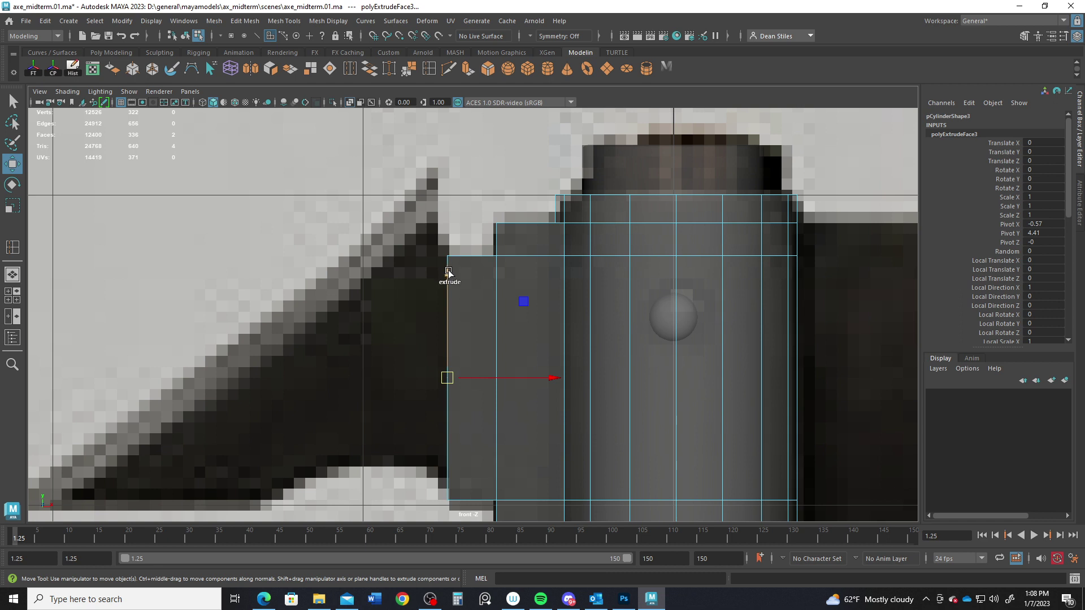
shift+drag(448, 272, 450, 250)
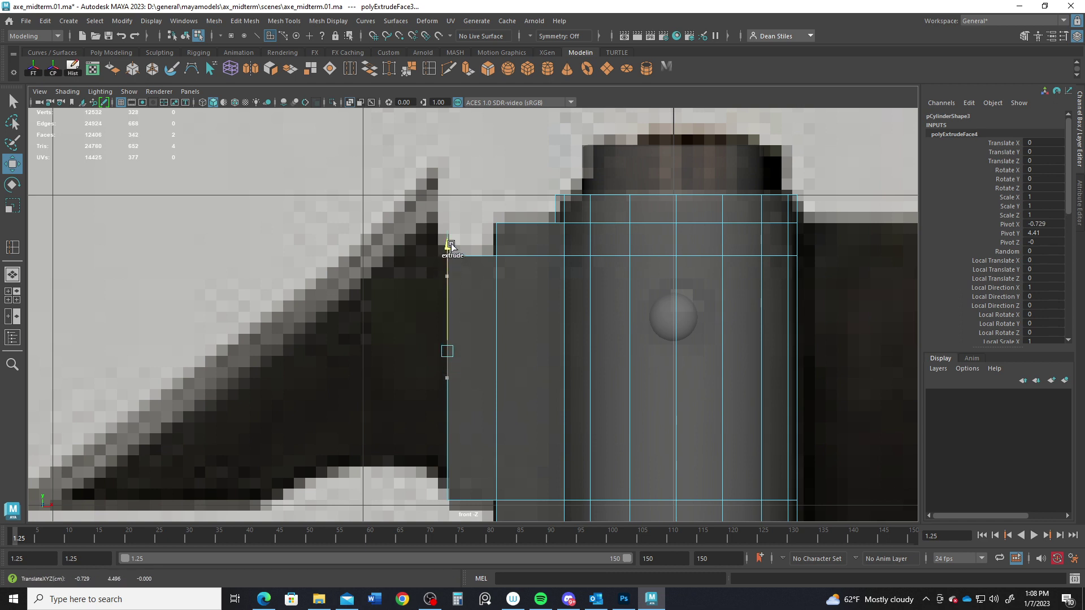
drag(545, 351, 538, 351)
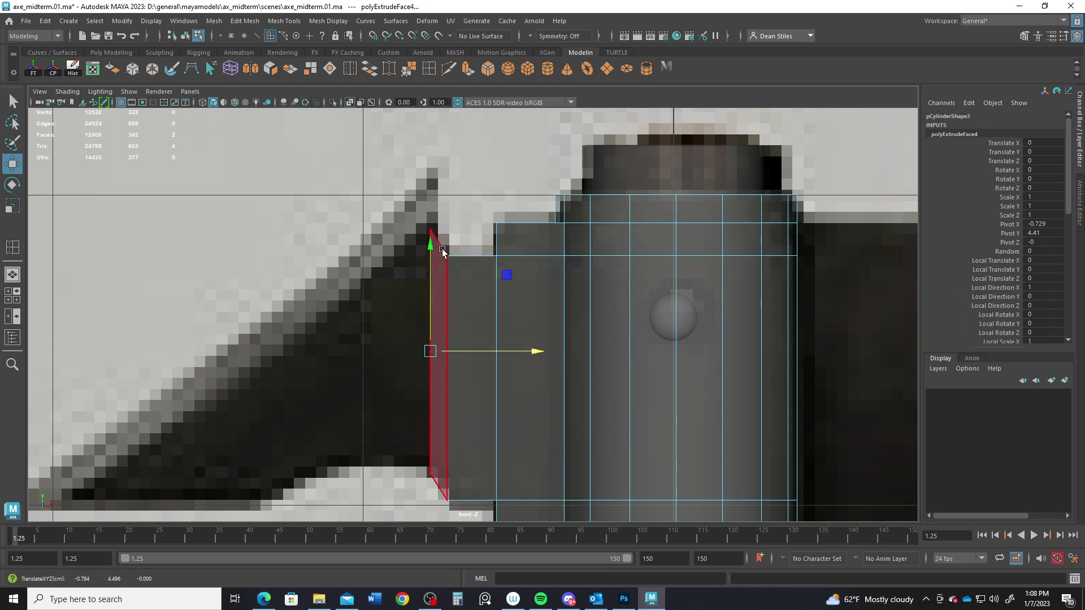
Raise the new section's top end vertices to Y about 5.098, at the spike's upper point in the reference.
right_drag(442, 251, 390, 261)
key(q)
drag(417, 199, 432, 147)
key(w)
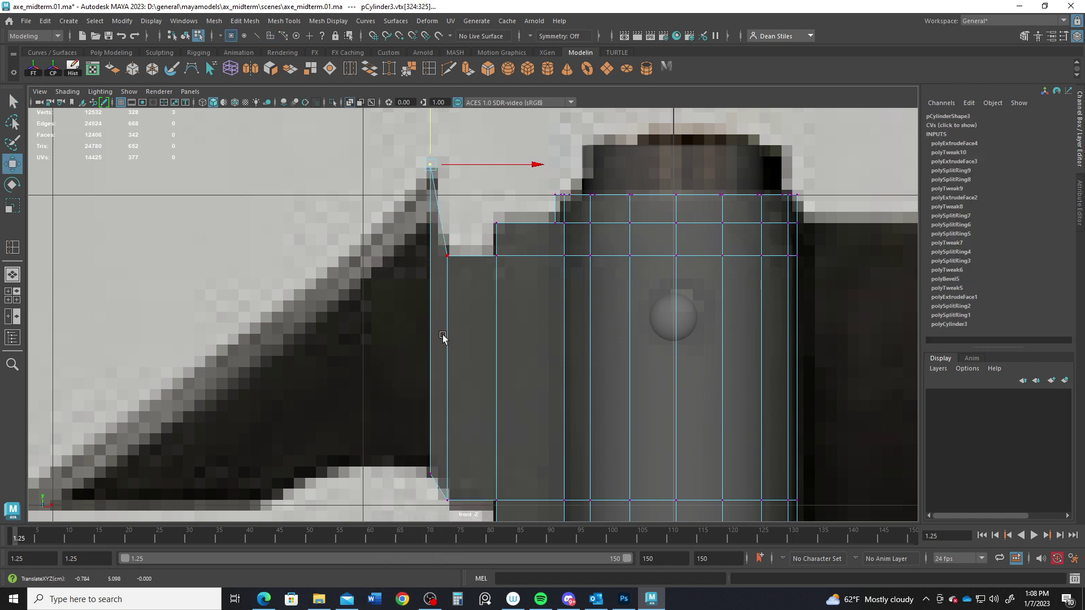
Extrude the end faces outward to X about -1.112 and lower their top vertices to Y about 4.755 on the spike's sloping edge.
right_drag(448, 264, 453, 300)
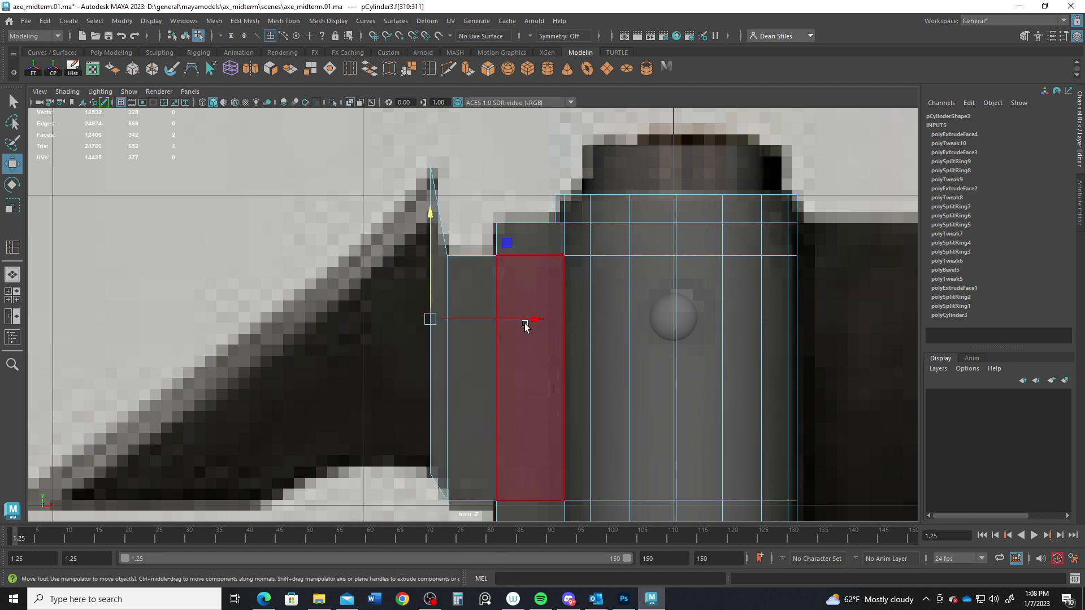
shift+drag(529, 322, 430, 320)
right_drag(395, 251, 362, 243)
drag(315, 141, 342, 173)
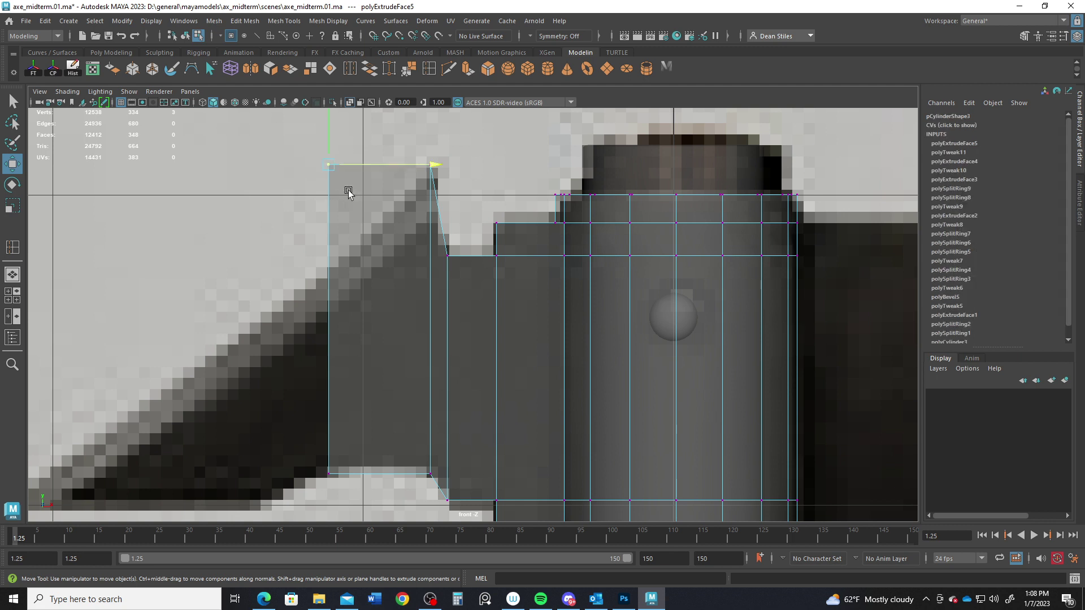
drag(325, 129, 324, 232)
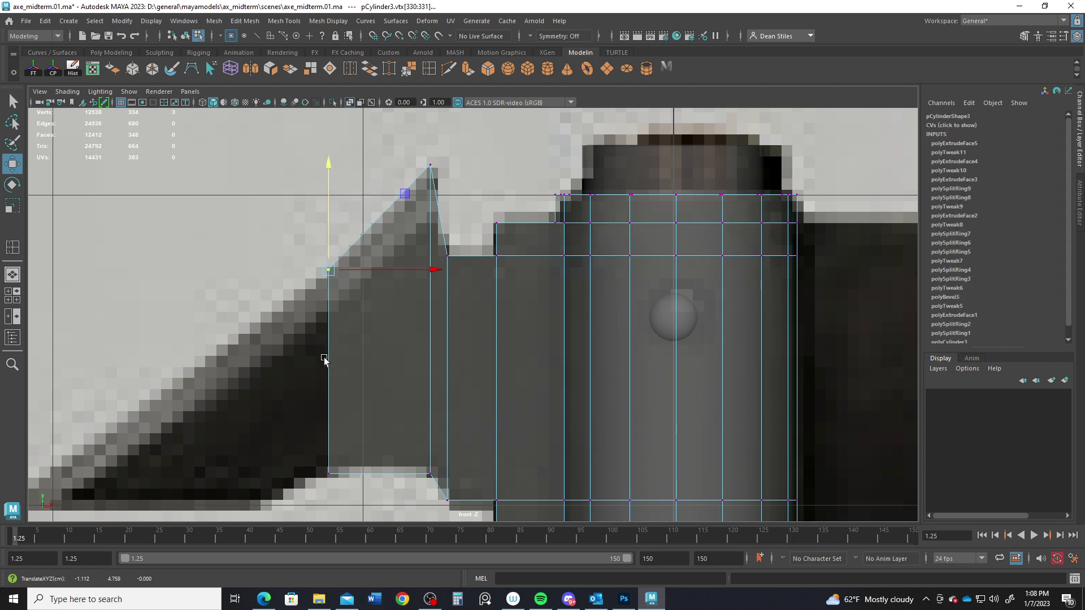
Extrude the spike's end faces outward to X about -1.358 and lower them until the bottom edge meets the reference's underside.
alt+middle_drag(325, 359, 448, 286)
right_drag(437, 265, 438, 298)
click(536, 324)
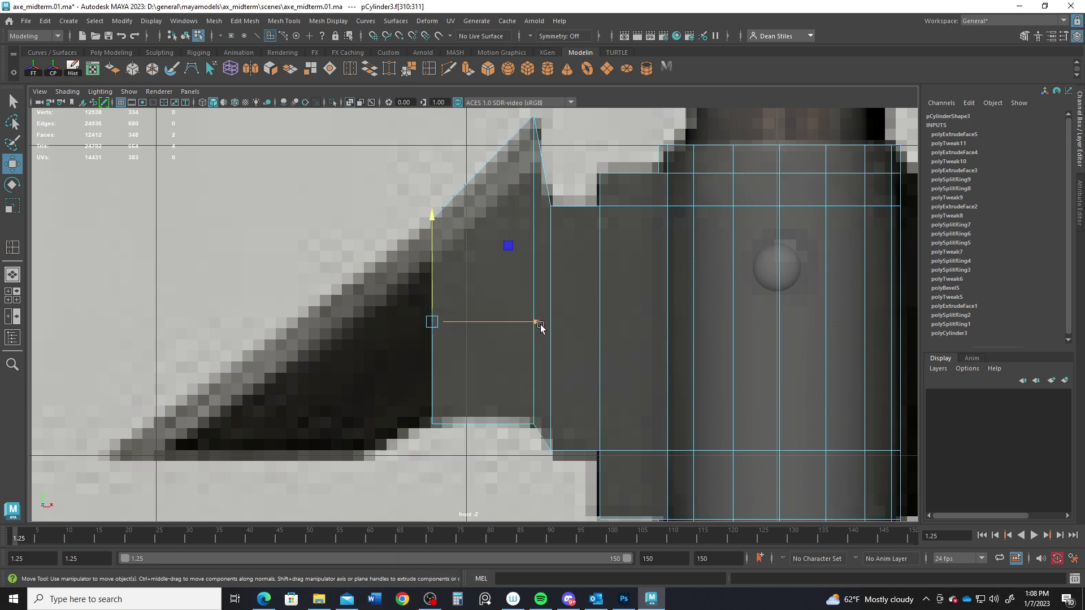
shift+drag(540, 324, 461, 321)
drag(356, 218, 362, 249)
Lower the newest section's top end vertices onto the reference's sloping edge.
right_drag(387, 279, 339, 277)
drag(346, 245, 364, 264)
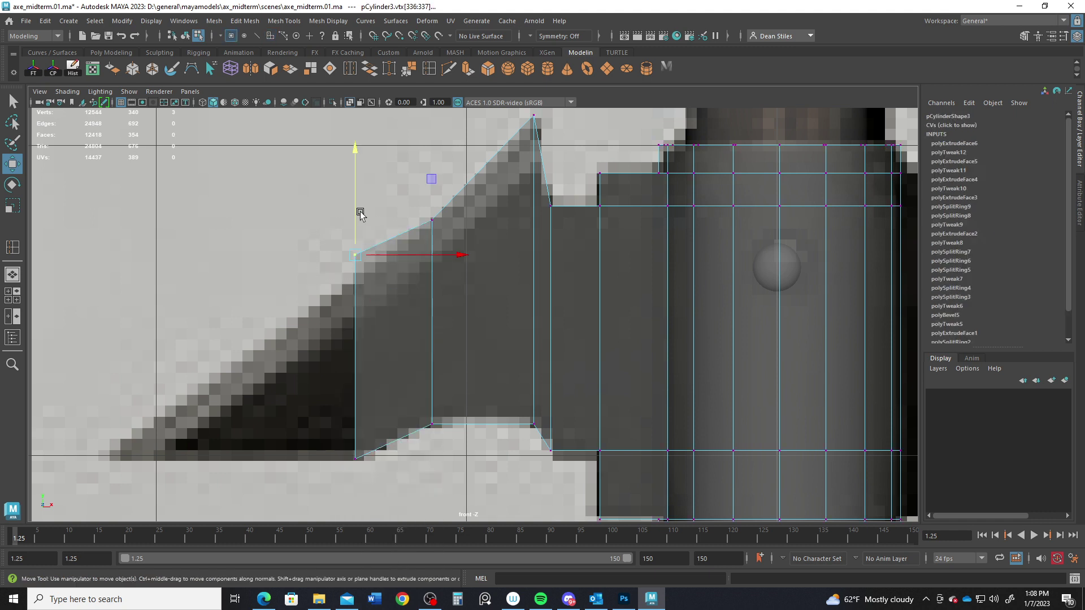
drag(360, 214, 359, 220)
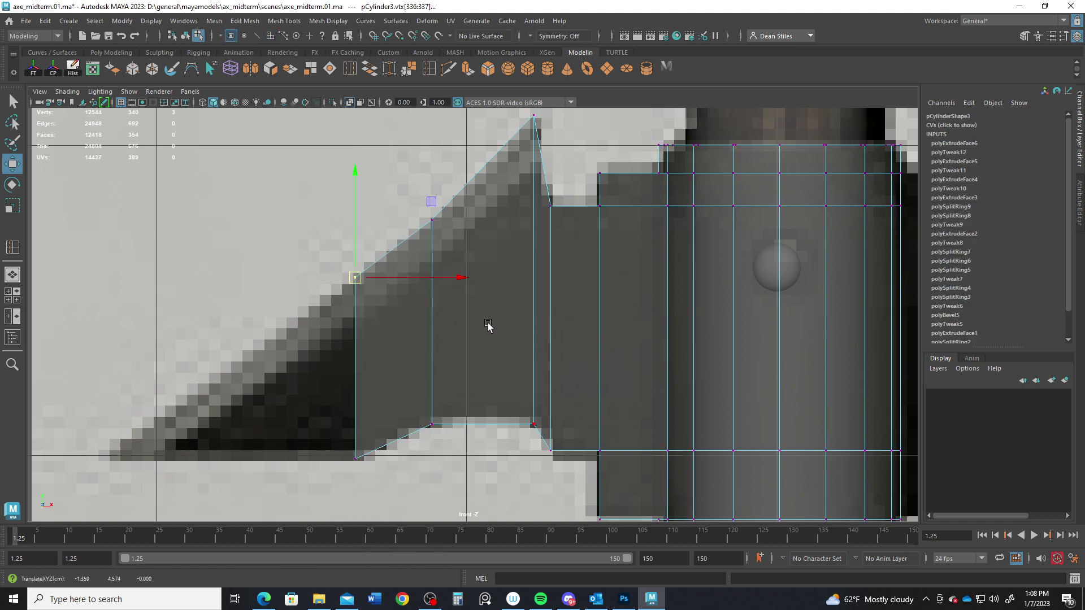
Undo the sideways vertex move and extrude the spike's end faces outward to the tip at X about -2.152.
shift+drag(466, 277, 339, 293)
key(ctrl+z)
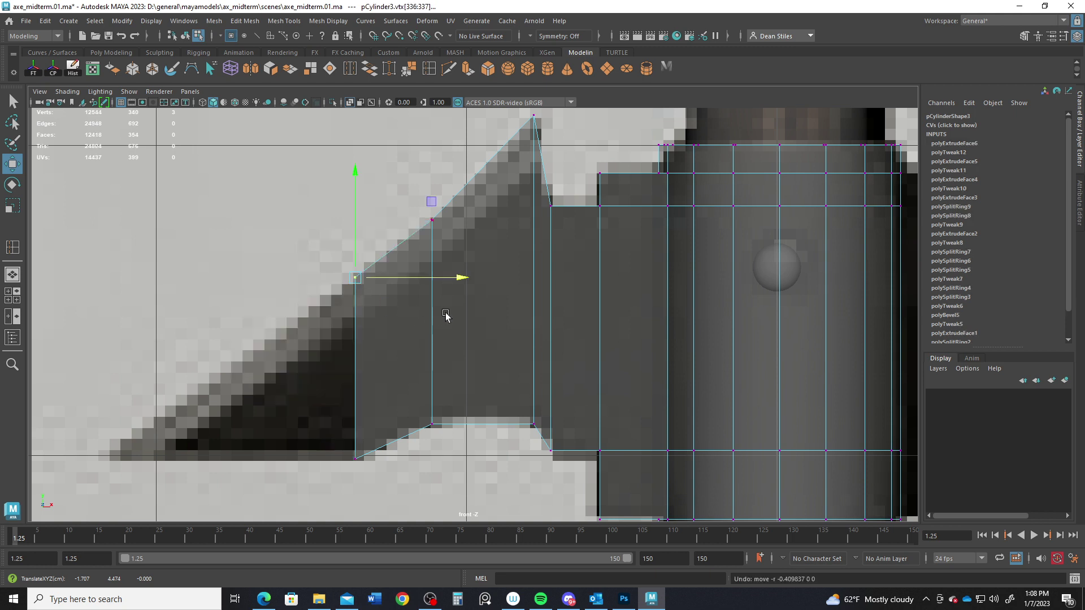
right_drag(448, 264, 449, 312)
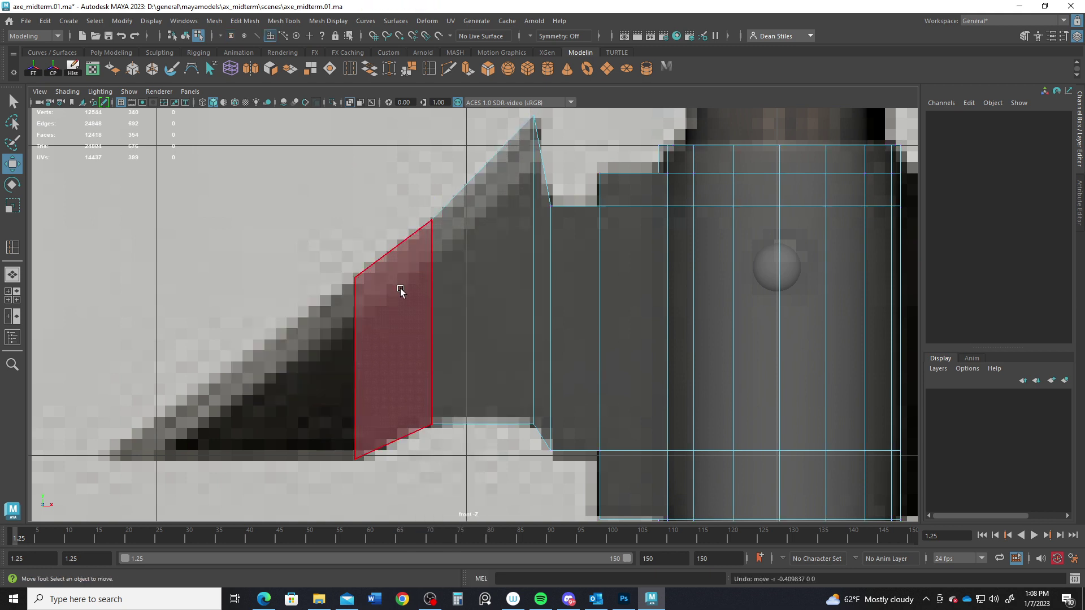
click(370, 343)
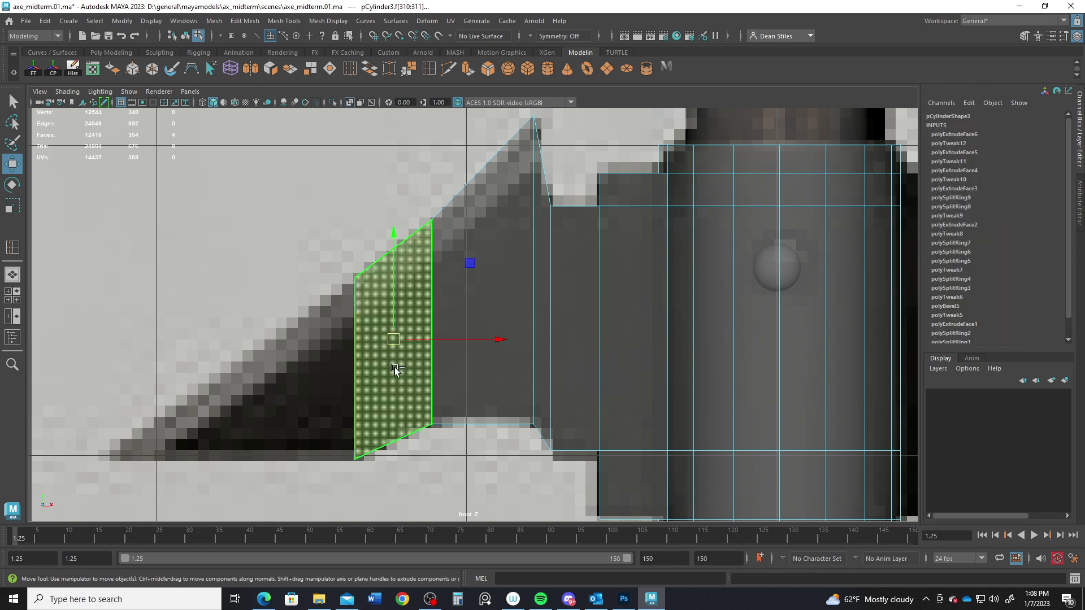
key(ctrl+e)
drag(458, 369, 216, 372)
Lower the top vertices of the spike's end to Y about 4.018 so the section tapers along the reference's sloping edge.
key(q)
right_drag(194, 272, 148, 268)
drag(103, 285, 111, 226)
key(w)
drag(114, 172, 128, 346)
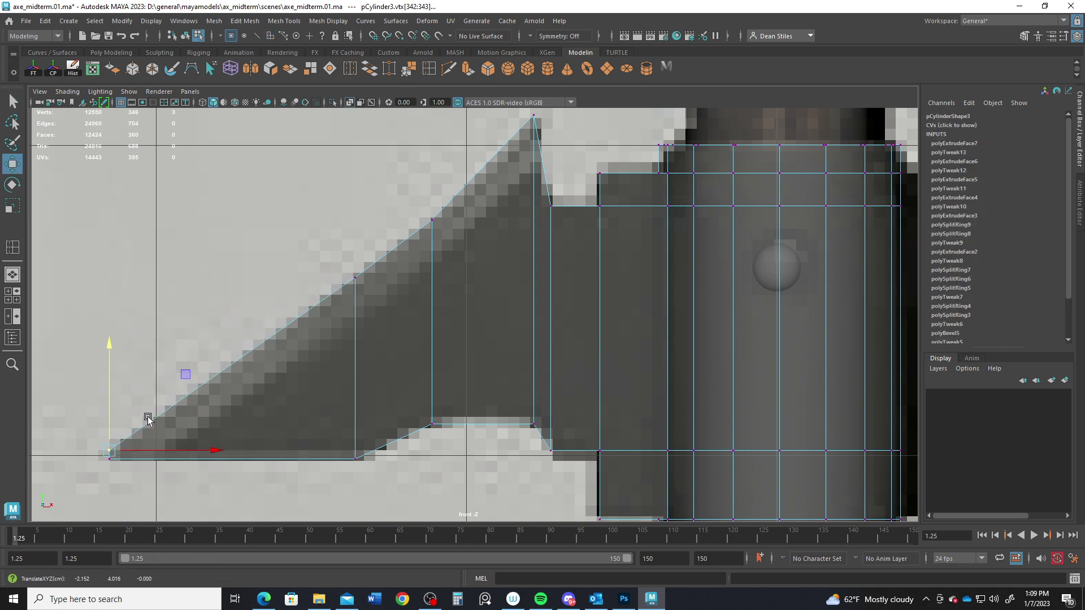
Move the spike's lower tip vertices outward to X about -2.199 to sharpen the point.
key(q)
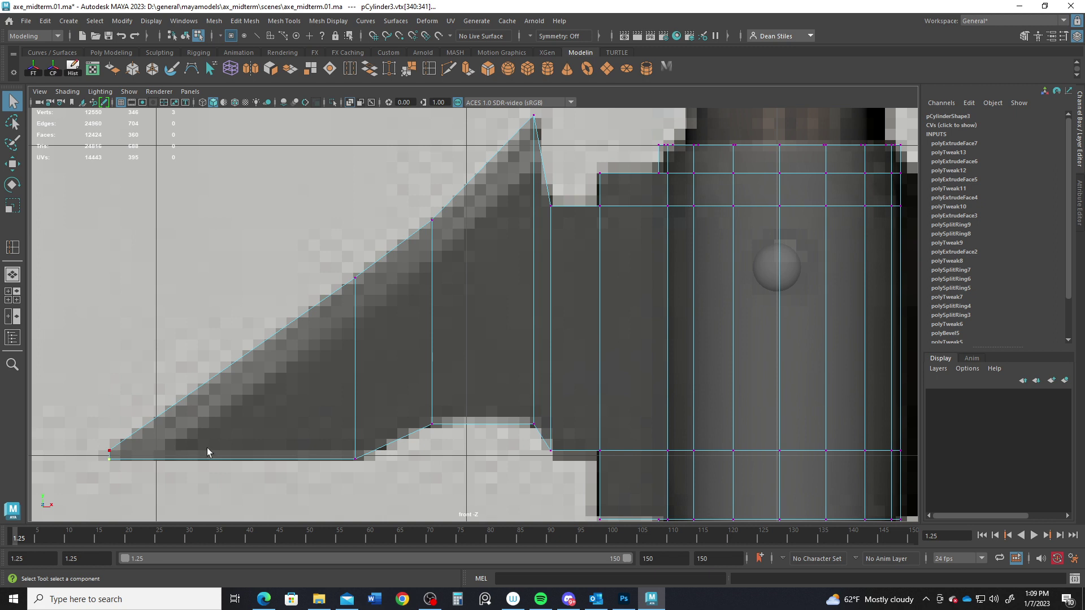
key(w)
drag(211, 459, 190, 462)
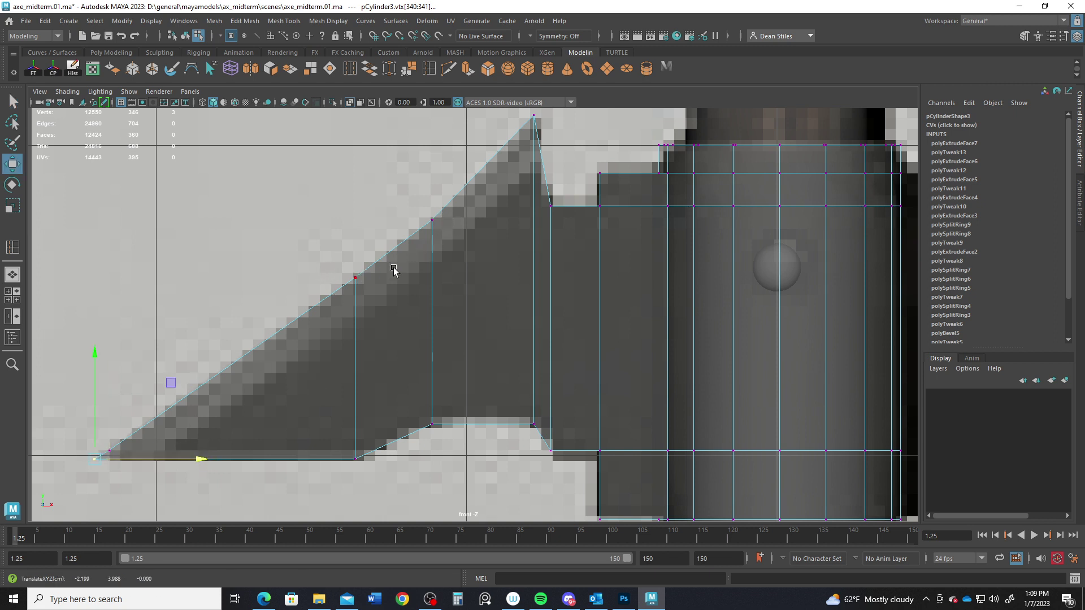
alt+middle_drag(347, 371, 380, 345)
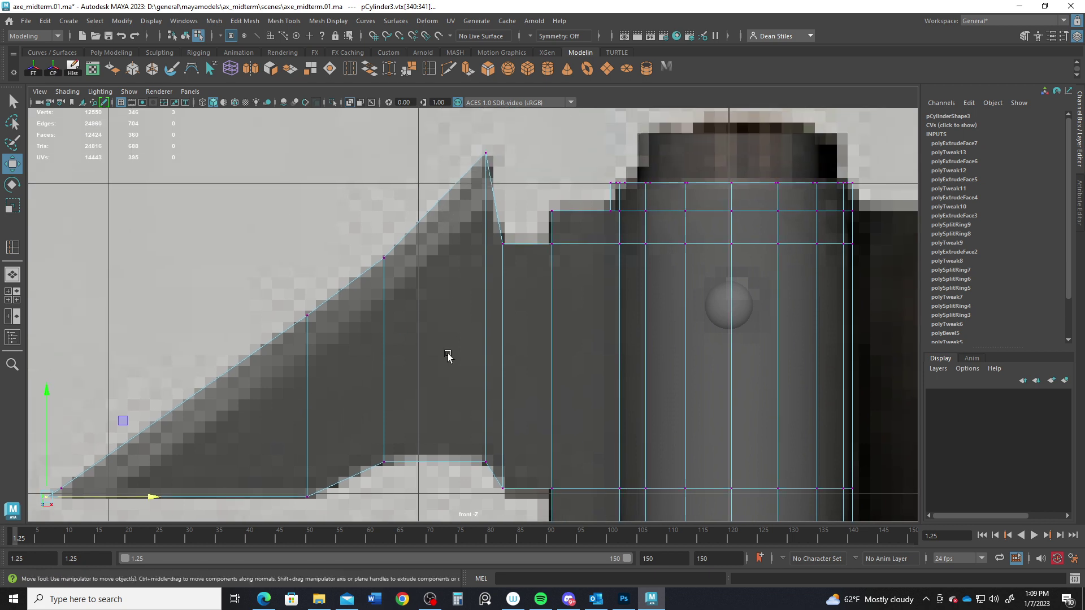
Preview the collar and spike mesh with smoothing, and return it to the unsmoothed display.
right_drag(375, 277, 438, 244)
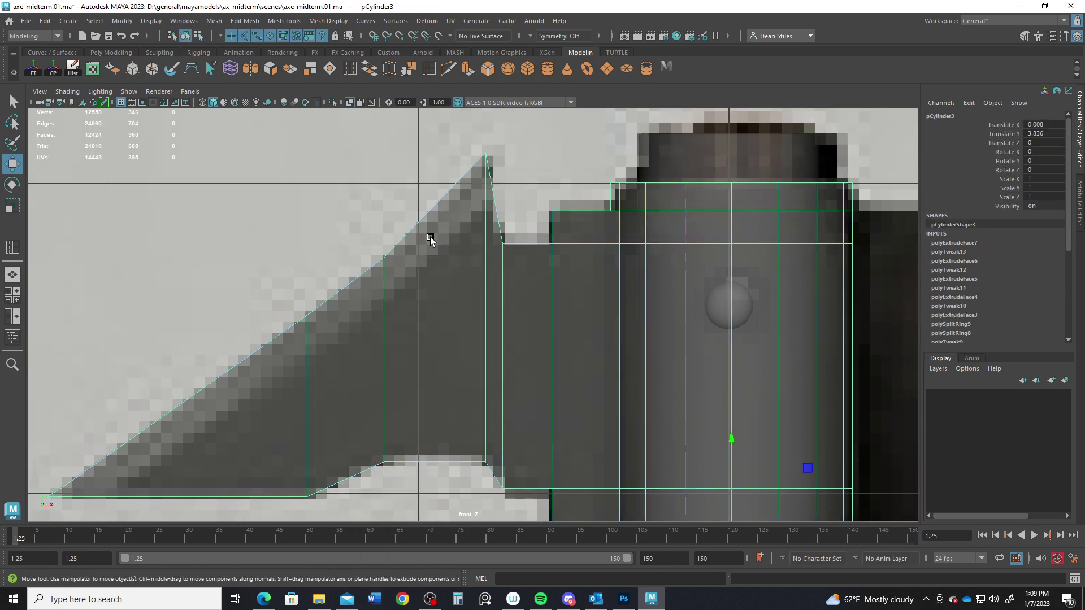
key(3)
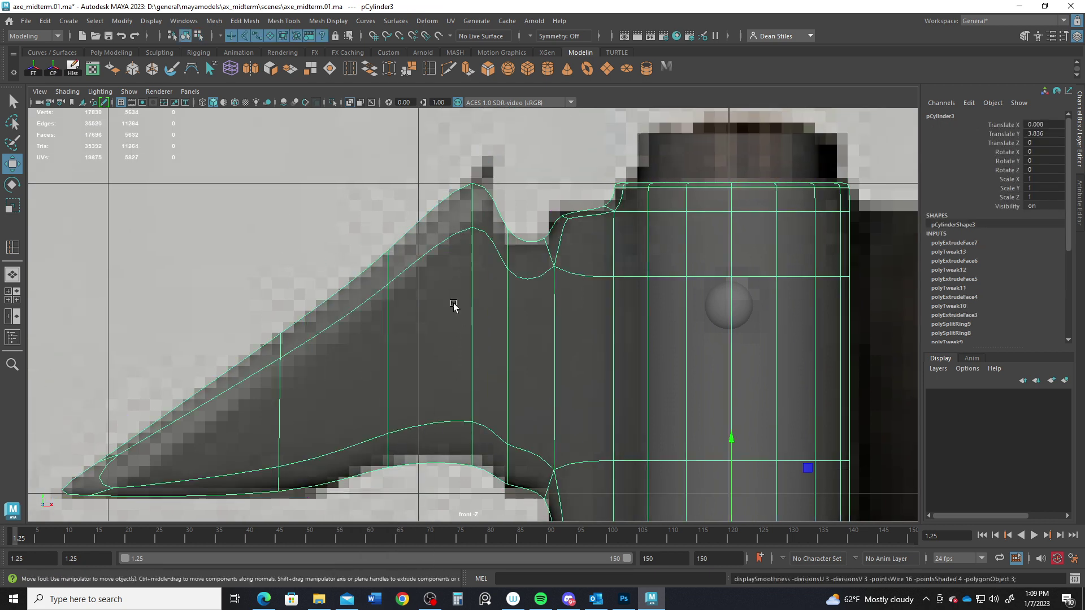
key(1)
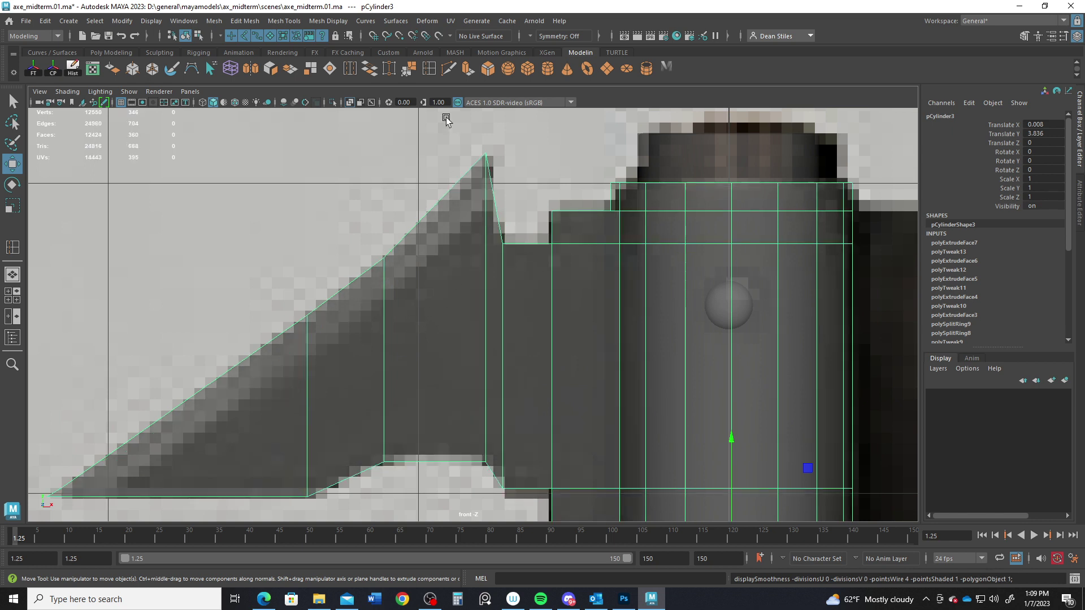
Insert a vertical edge loop midway across the spike's underside notch and raise its bottom vertices to Y about 4.126 to arch it.
shift+right_drag(483, 380, 436, 459)
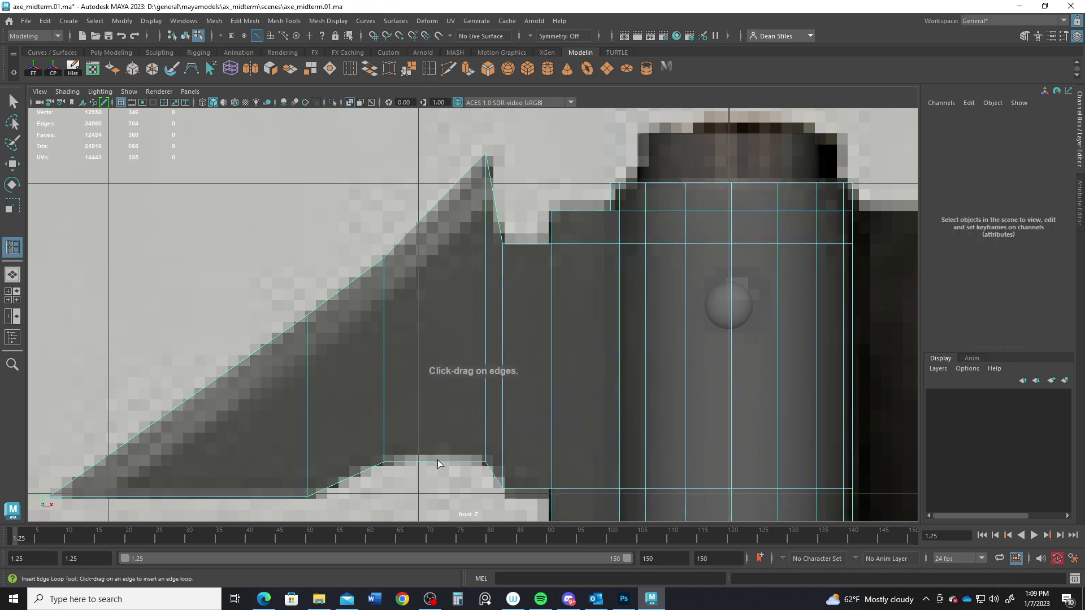
click(438, 463)
right_drag(446, 282, 396, 281)
drag(426, 445, 442, 488)
key(w)
drag(439, 426, 438, 421)
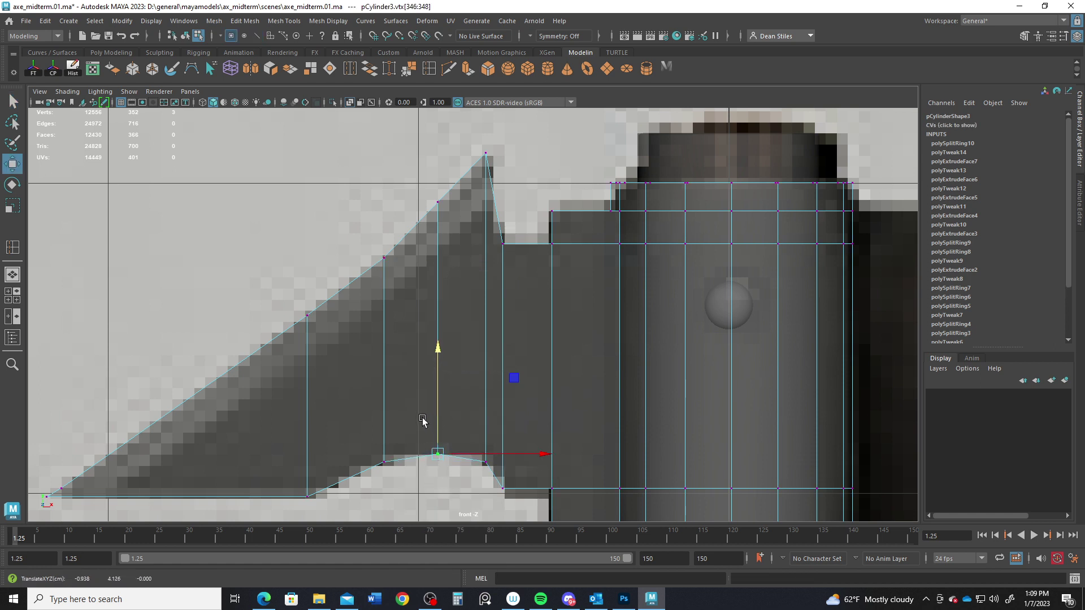
Insert supporting edge loops beside the spike's peak, its lower corner and the inner end of its underside notch.
click(429, 69)
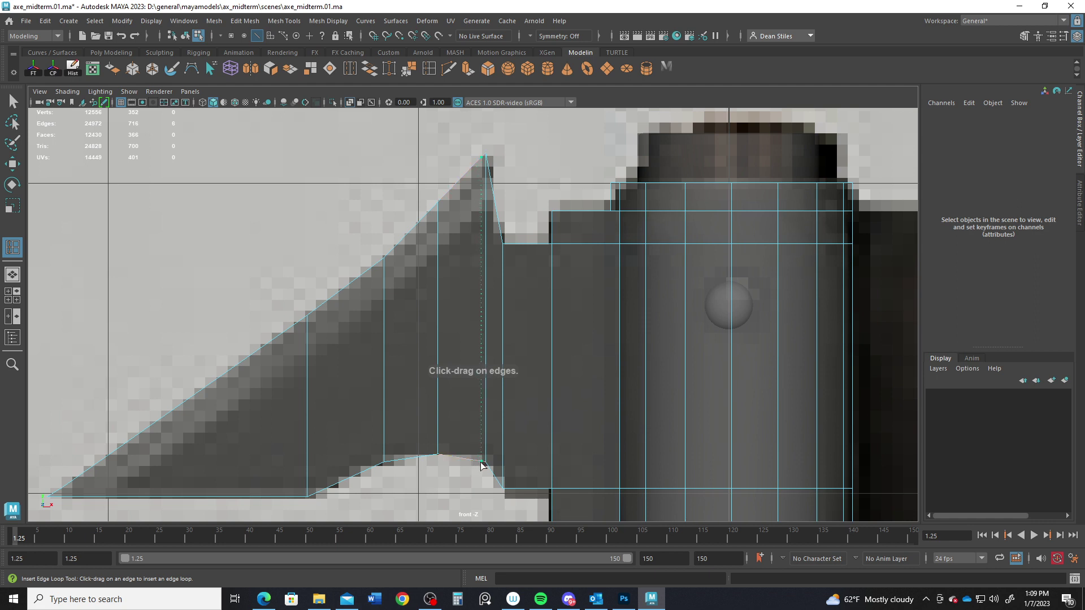
click(481, 465)
drag(302, 499, 302, 498)
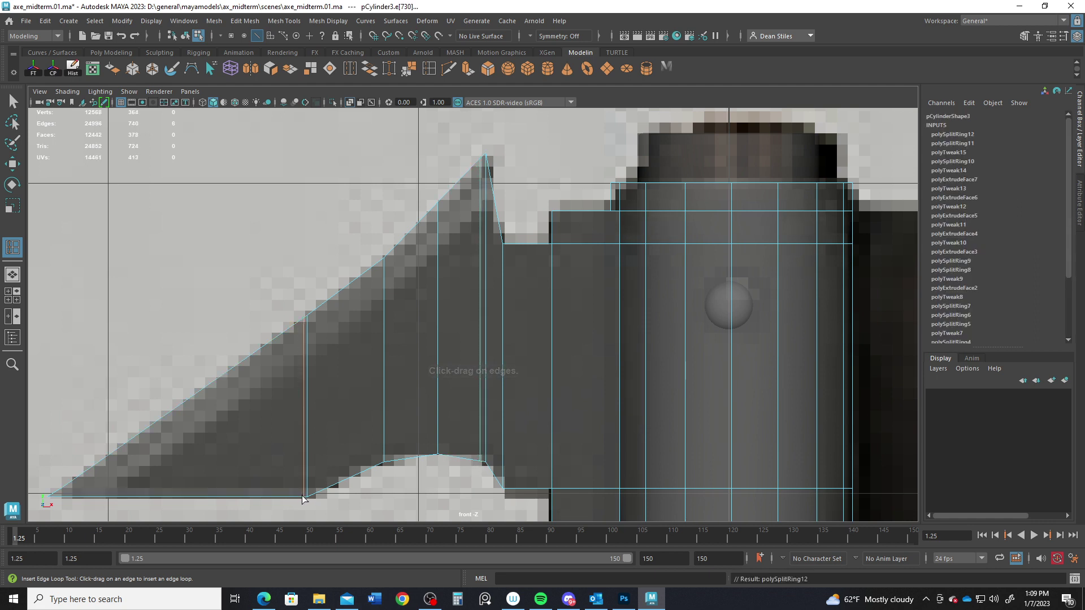
click(507, 491)
key(q)
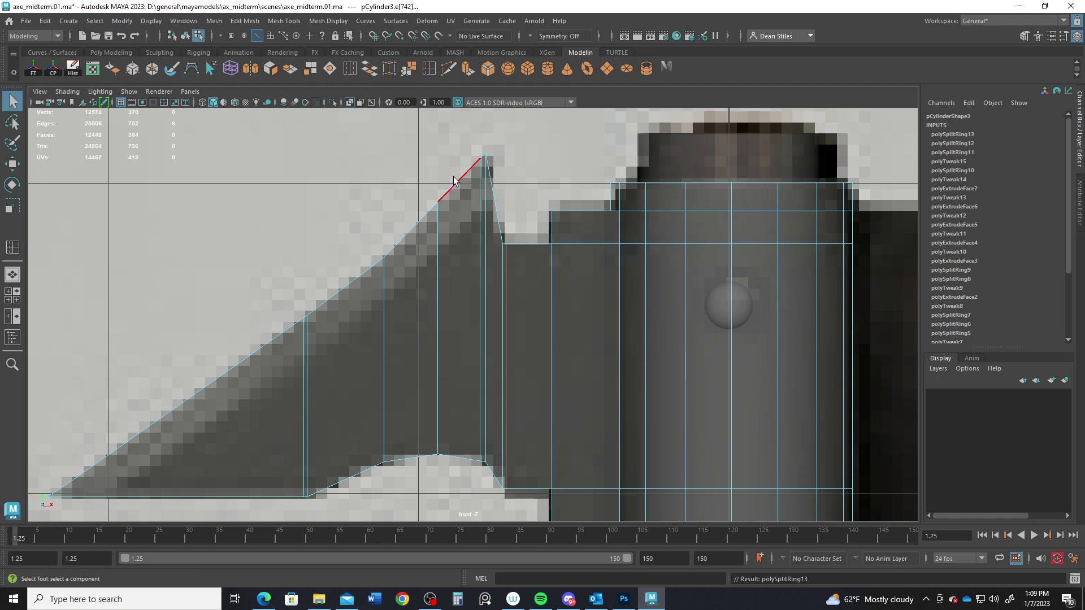
Insert edge loops close to both sides of the edge where the spike's neck meets the collar block.
key(g)
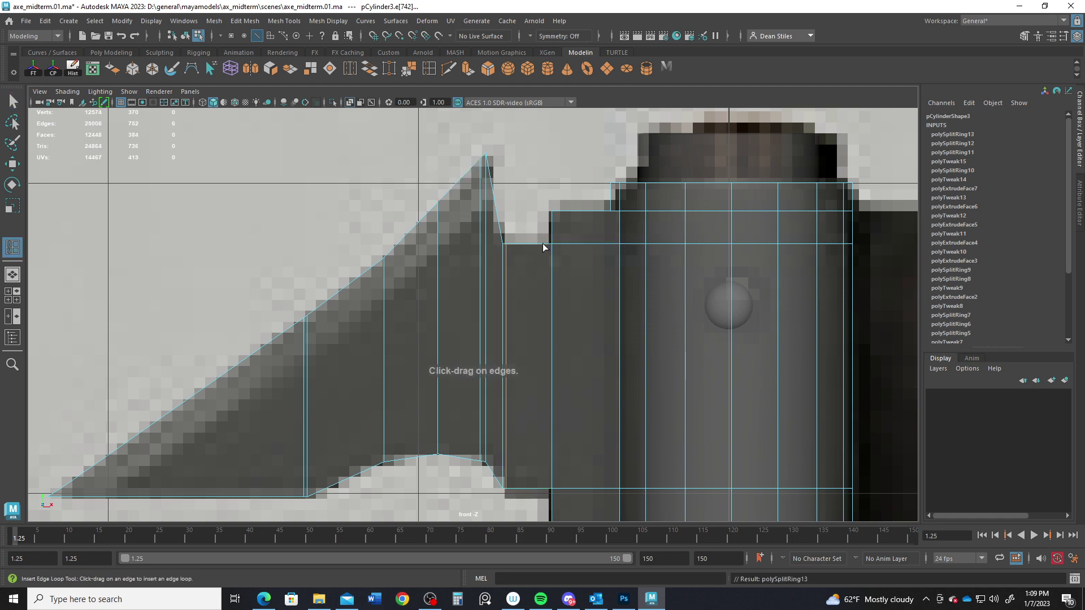
click(548, 248)
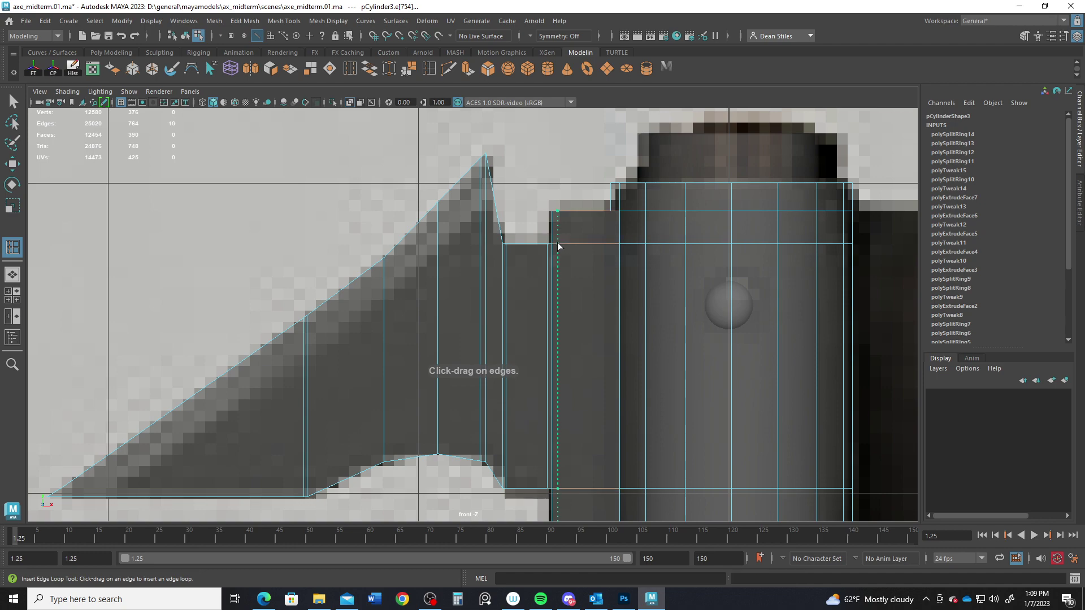
drag(557, 244, 551, 245)
In the top view, select all spike vertices outside the round collar and scale them narrower in Z.
key(space)
key(space)
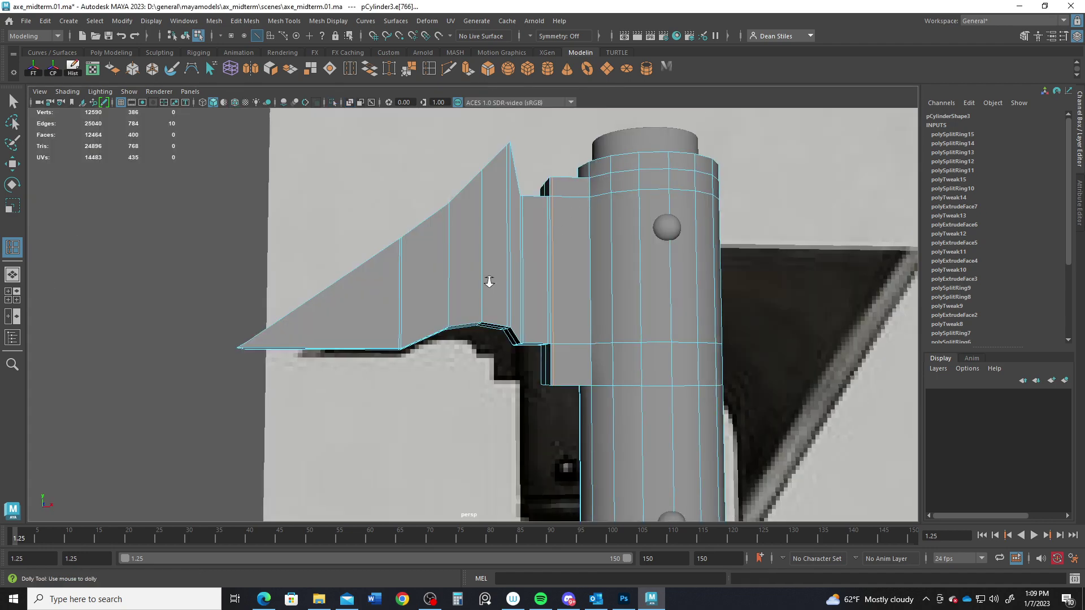
alt+drag(489, 283, 449, 347)
key(space)
key(space)
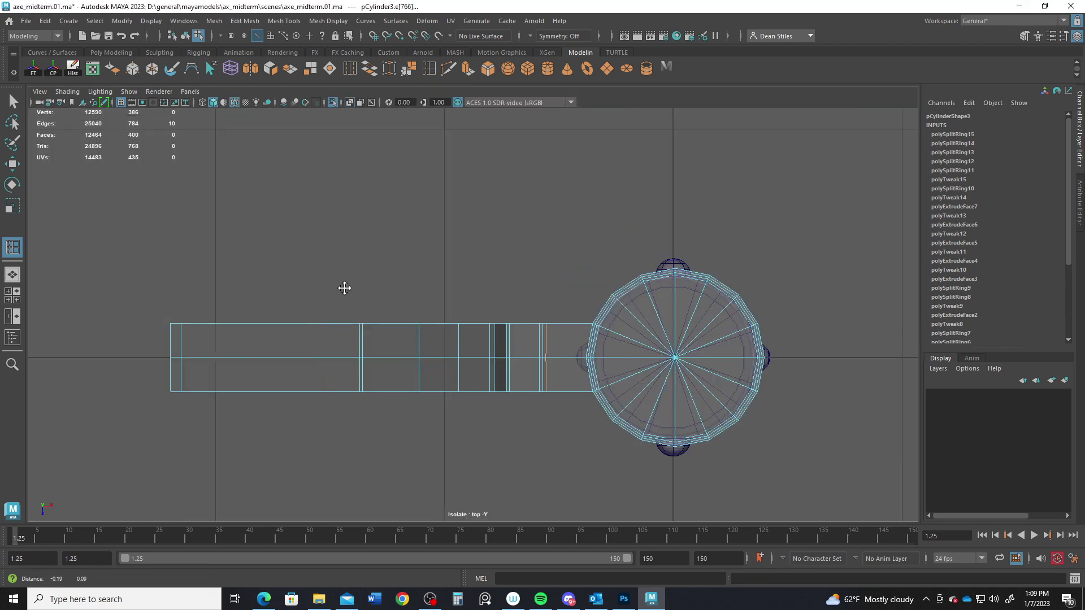
right_drag(411, 333, 407, 238)
drag(101, 271, 613, 446)
key(F8)
key(r)
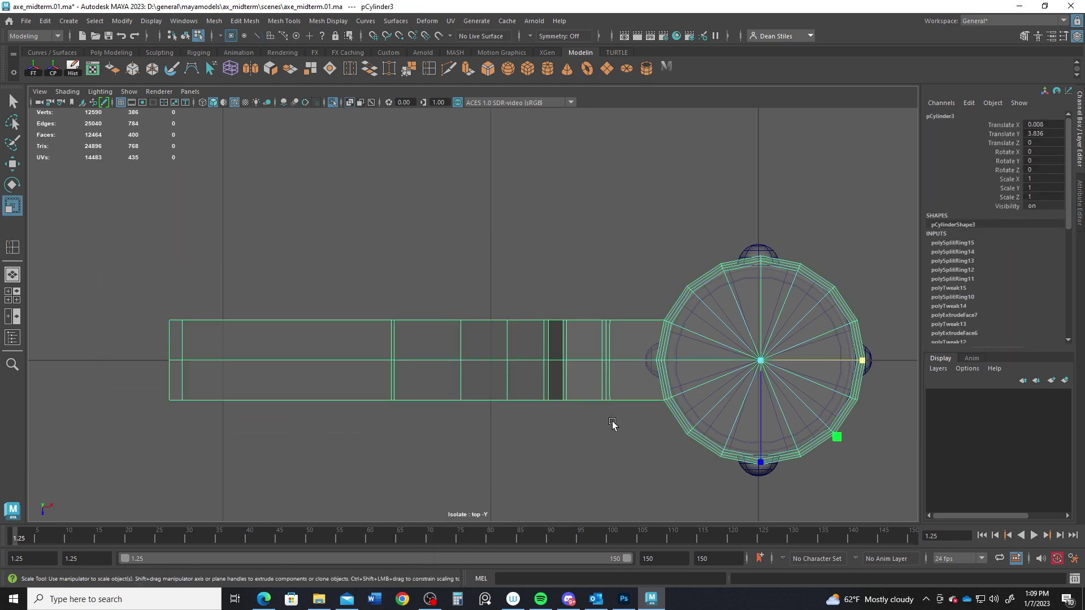
right_drag(520, 264, 465, 265)
drag(130, 274, 622, 466)
drag(383, 459, 388, 438)
Scale the vertices beyond the spike's neck narrower in Z, excluding one more inner row each time to start the taper.
drag(135, 301, 580, 465)
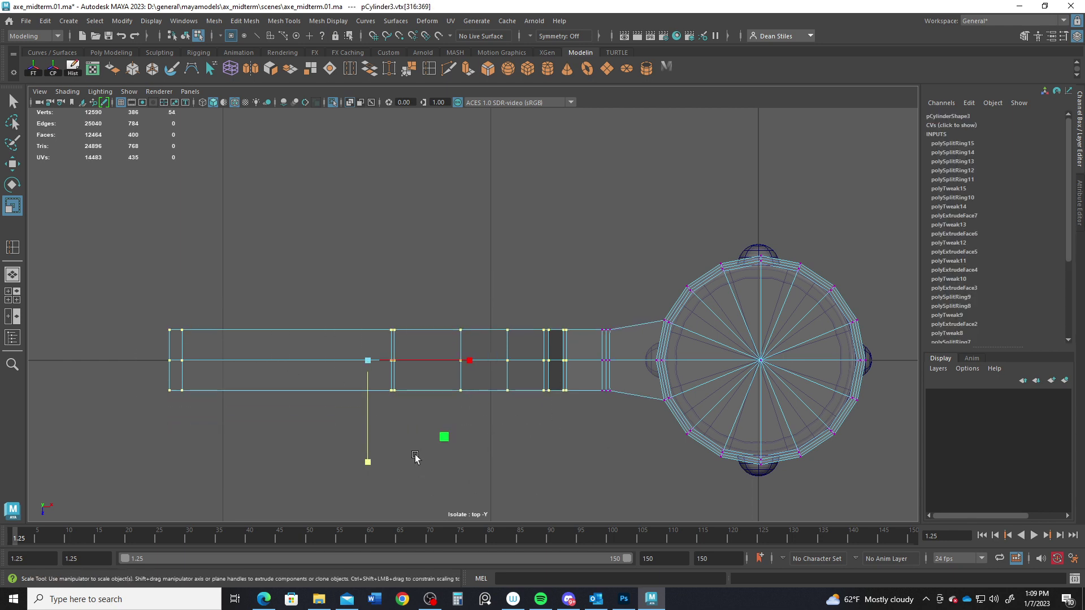
drag(368, 465, 368, 443)
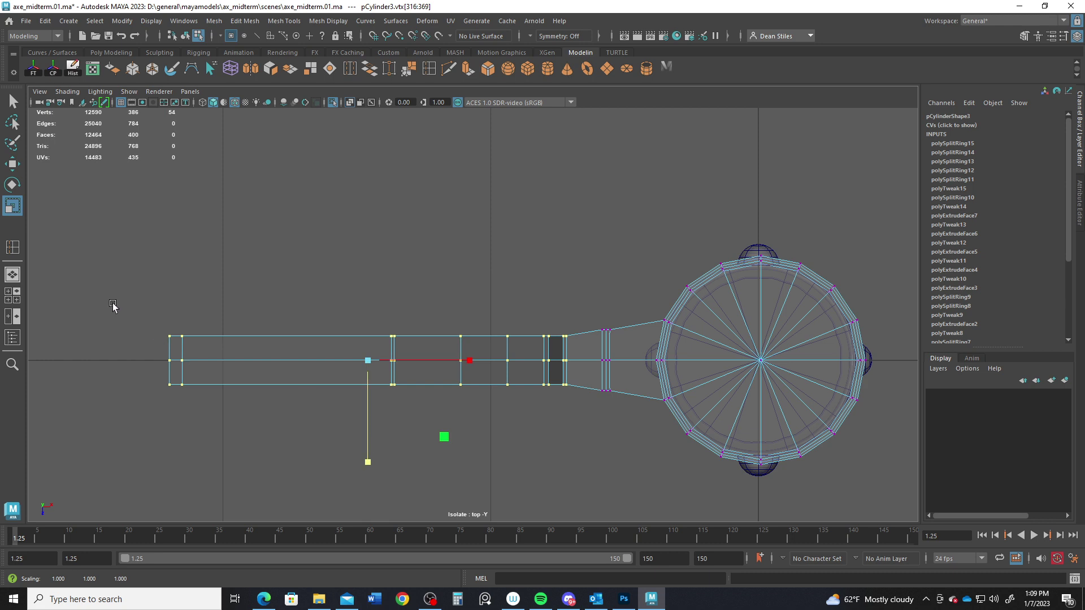
drag(110, 302, 564, 421)
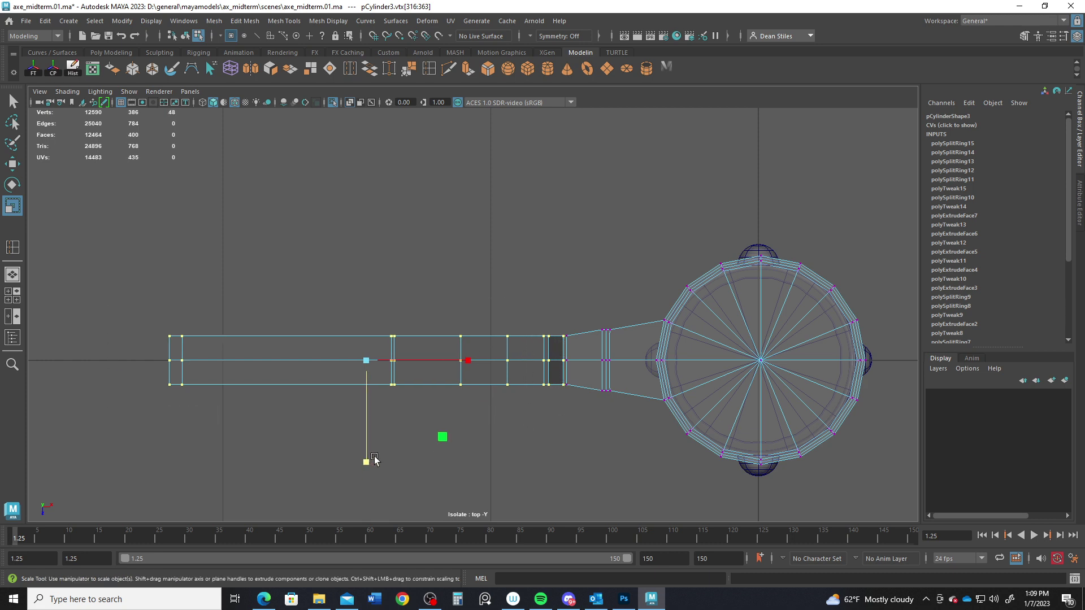
drag(368, 463, 373, 459)
drag(121, 310, 560, 447)
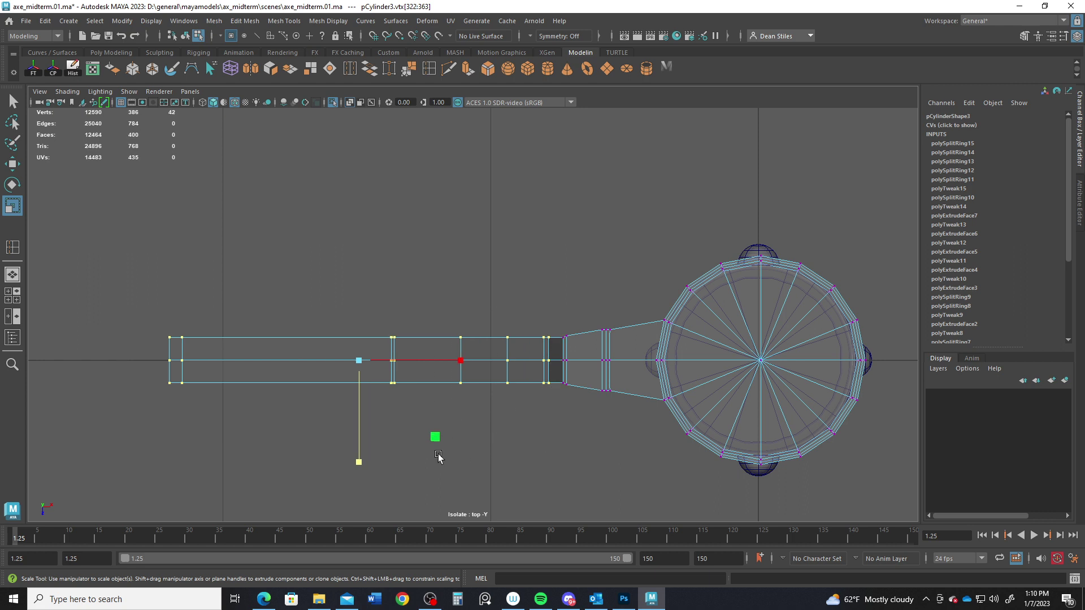
drag(358, 464, 361, 449)
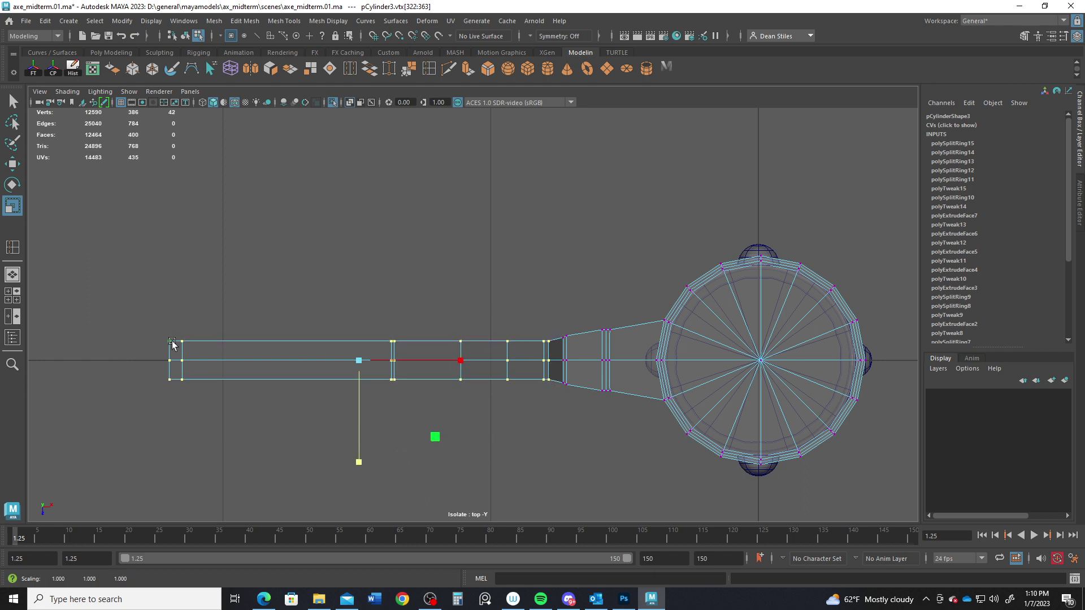
Continue the taper in Z from the peak to the lower corner, scaling progressively fewer outer vertex rows narrower.
drag(119, 307, 546, 436)
drag(359, 462, 356, 455)
drag(124, 313, 513, 438)
drag(337, 463, 345, 441)
drag(144, 310, 490, 418)
drag(315, 462, 313, 439)
drag(124, 324, 439, 387)
drag(281, 464, 291, 430)
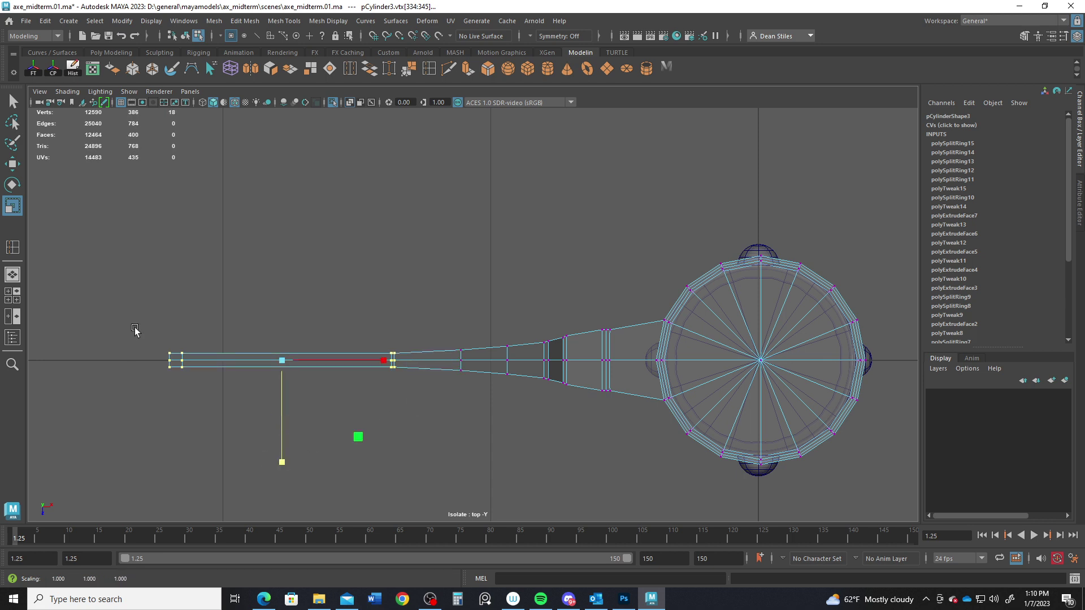
Scale the spike's outer section slightly narrower in Z and its tip vertices to about 0.556 of their width.
drag(109, 307, 391, 404)
alt+right_drag(391, 403, 590, 448)
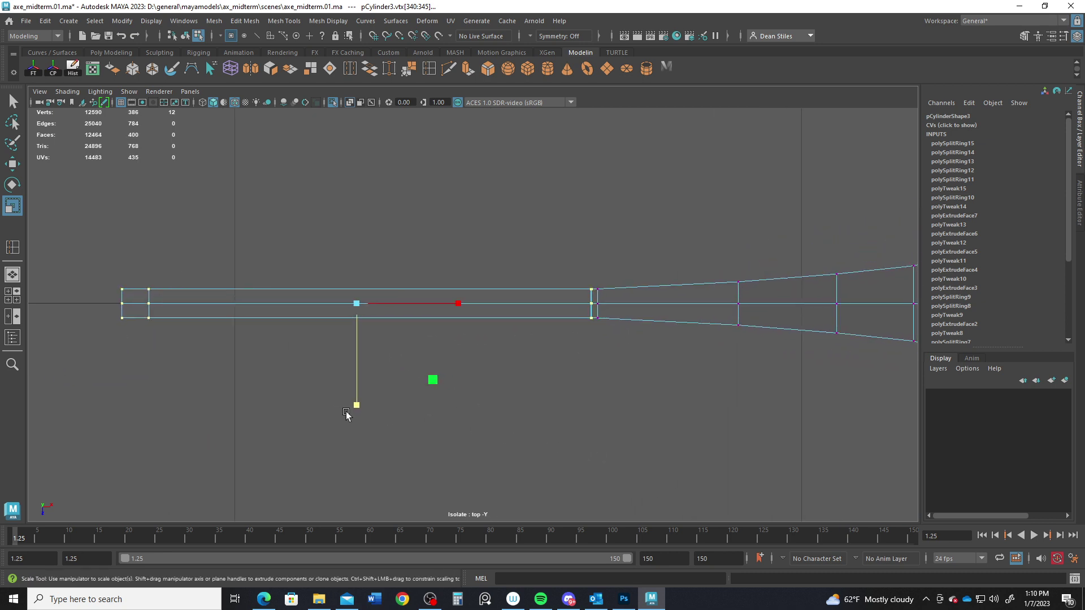
drag(359, 405, 358, 400)
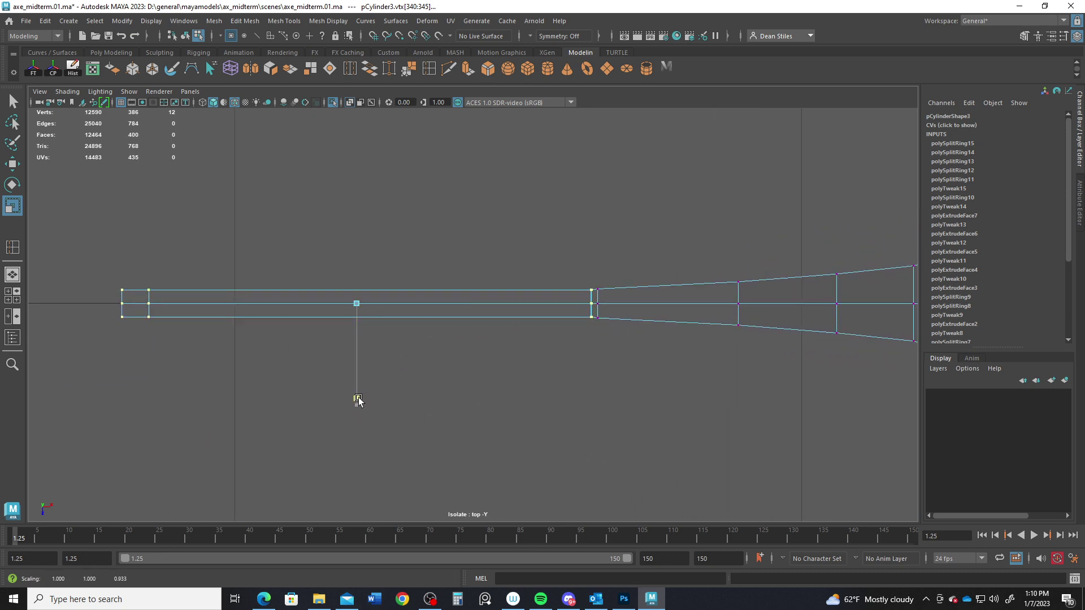
drag(90, 259, 233, 374)
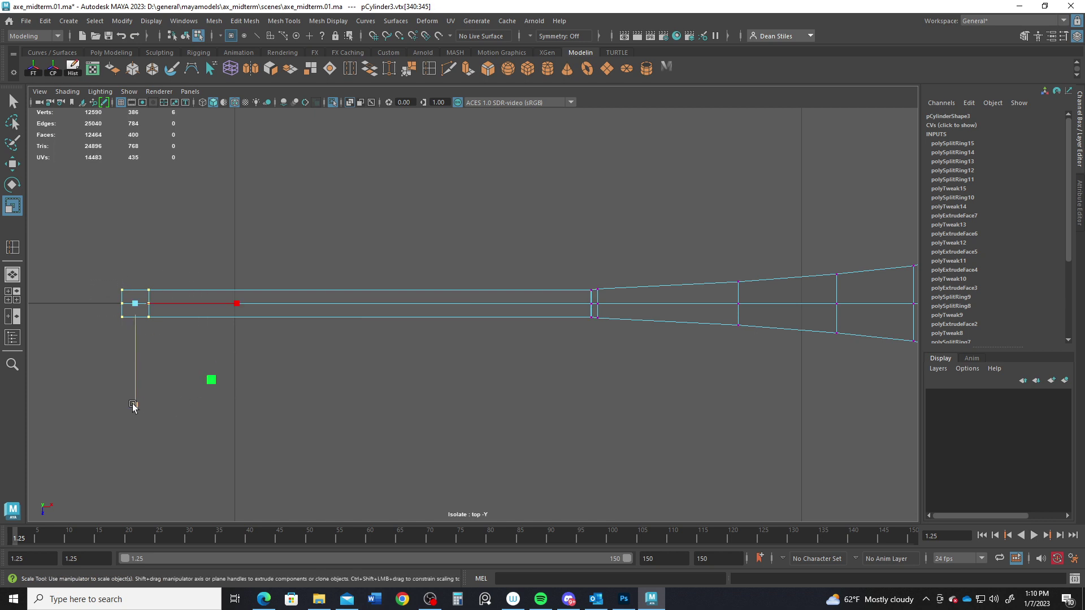
drag(133, 406, 138, 382)
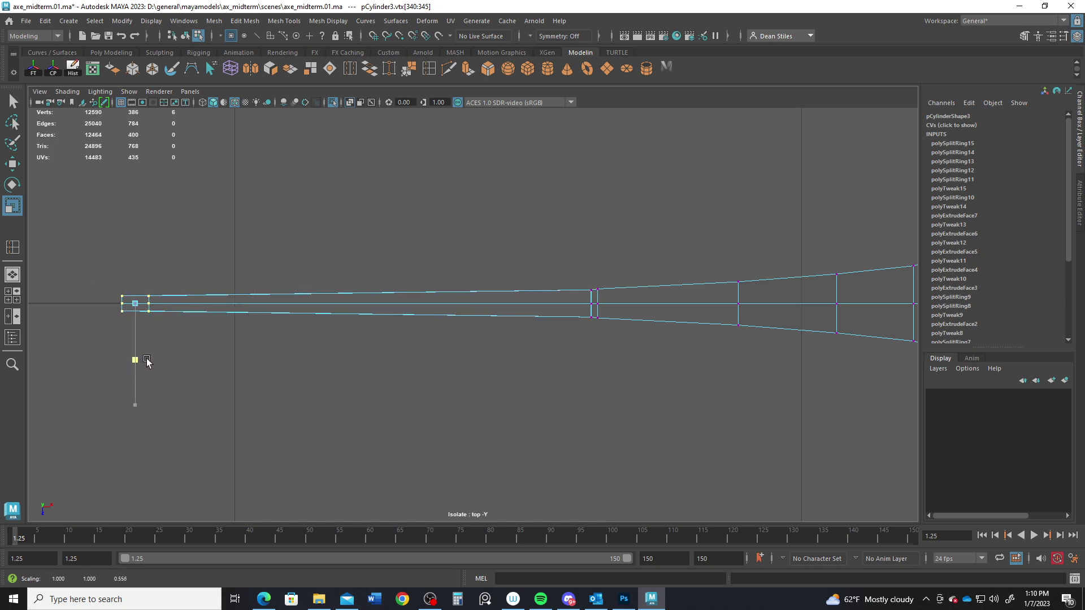
Refine the outer taper in Z by slightly narrowing the outer section, the tip vertices and each of the two tip rows.
drag(92, 249, 594, 355)
drag(357, 405, 358, 406)
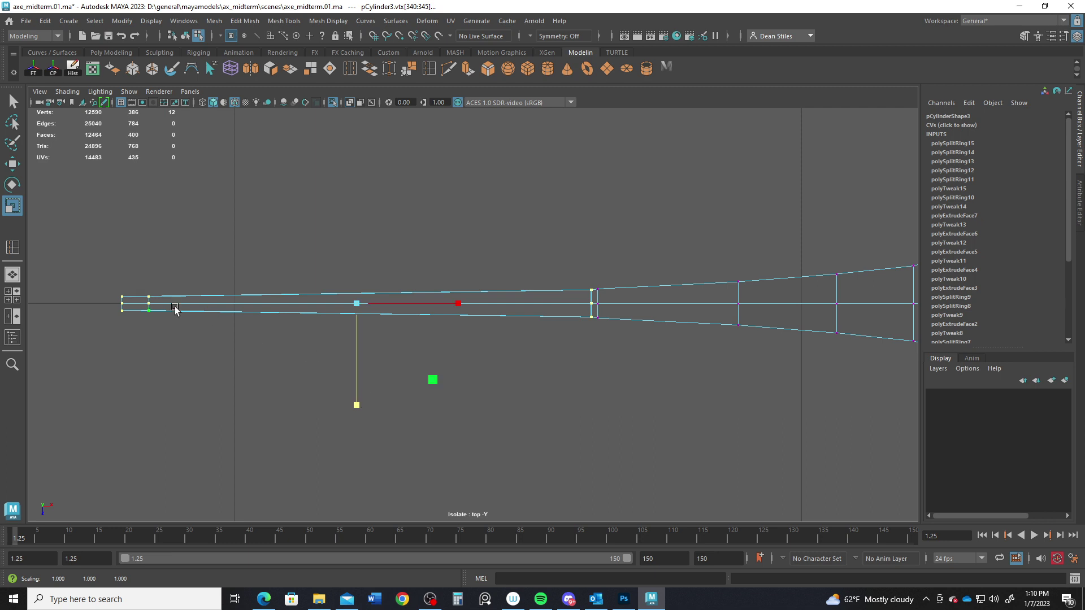
drag(77, 271, 162, 321)
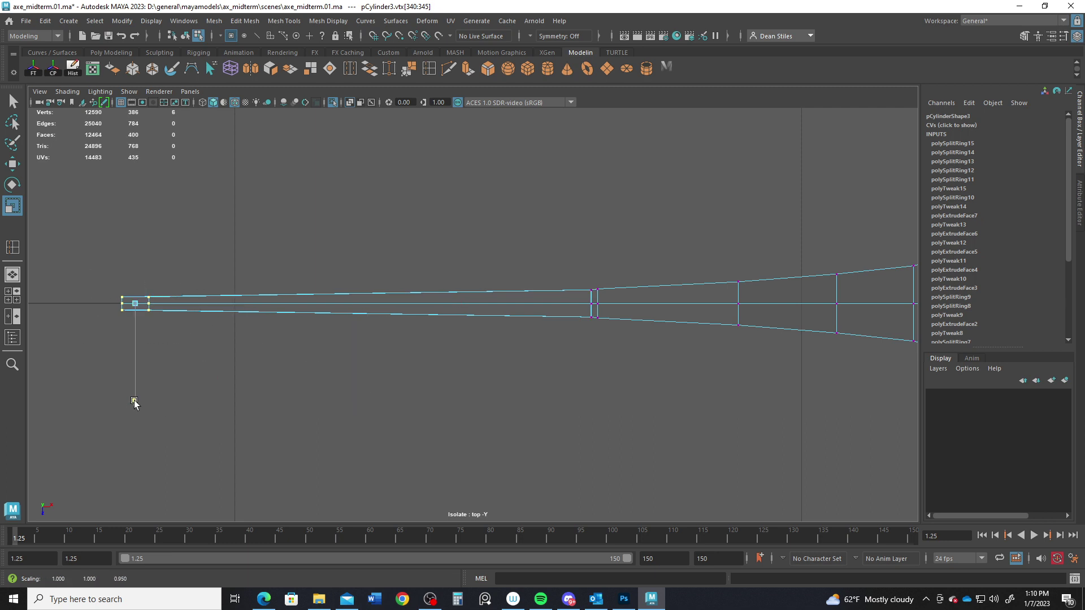
click(134, 405)
drag(87, 271, 122, 302)
drag(121, 405, 119, 375)
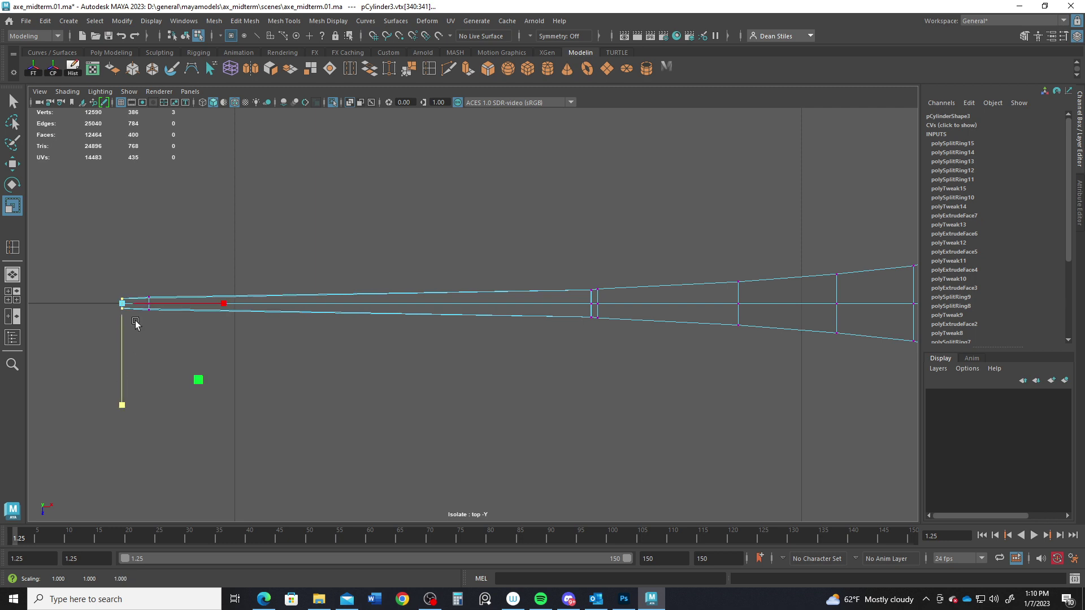
drag(139, 272, 150, 399)
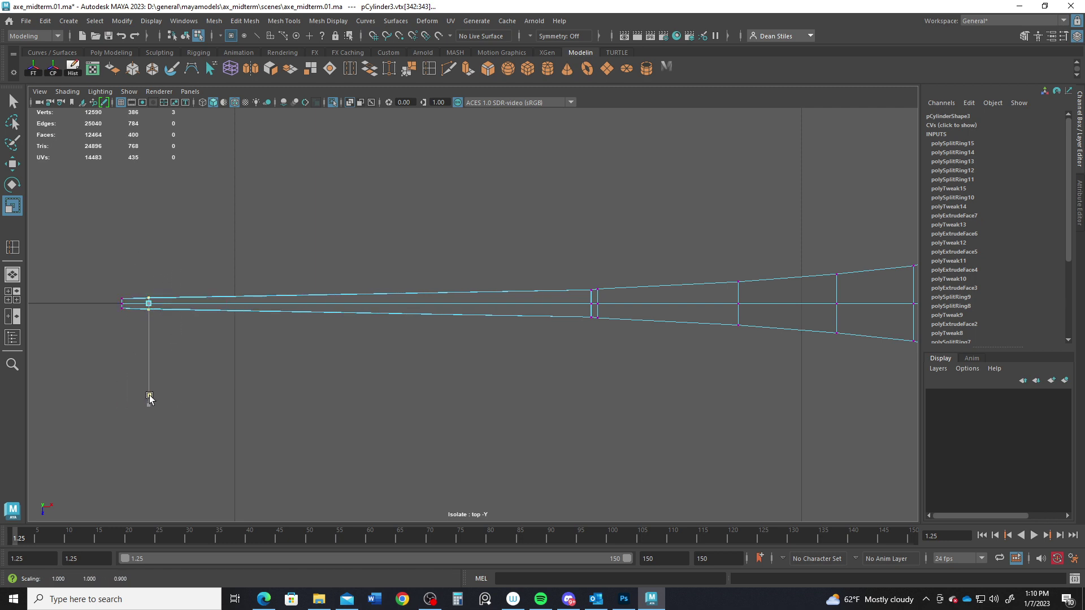
Move the tip's side vertices inward to X about -2.165, leaving the centre vertices in place to form a pointed end.
alt+right_drag(104, 277, 166, 314)
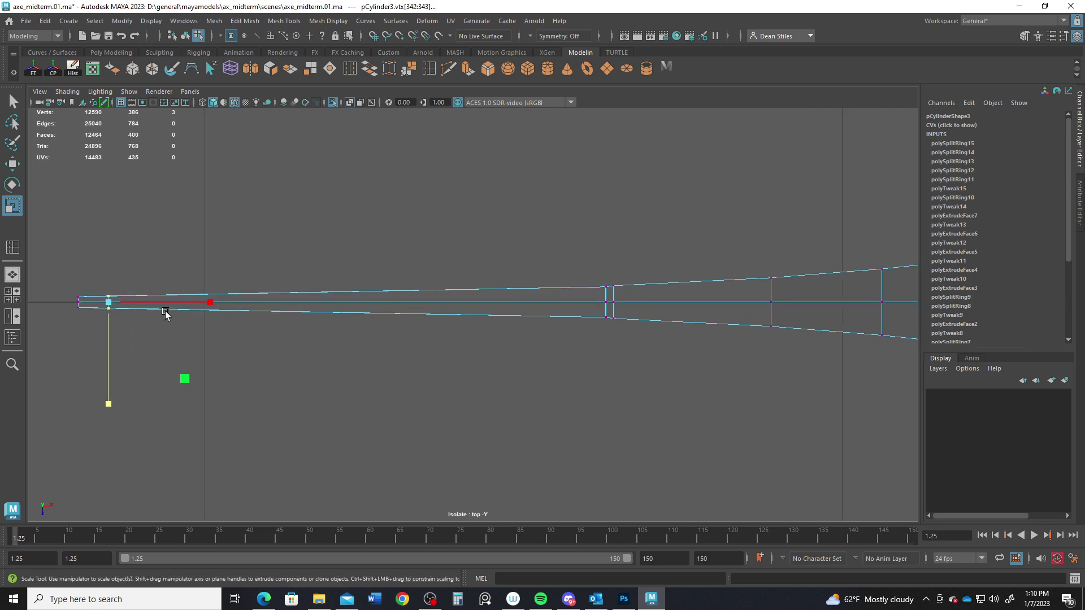
alt+middle_drag(166, 314, 372, 349)
alt+right_drag(372, 349, 528, 394)
drag(308, 333, 316, 374)
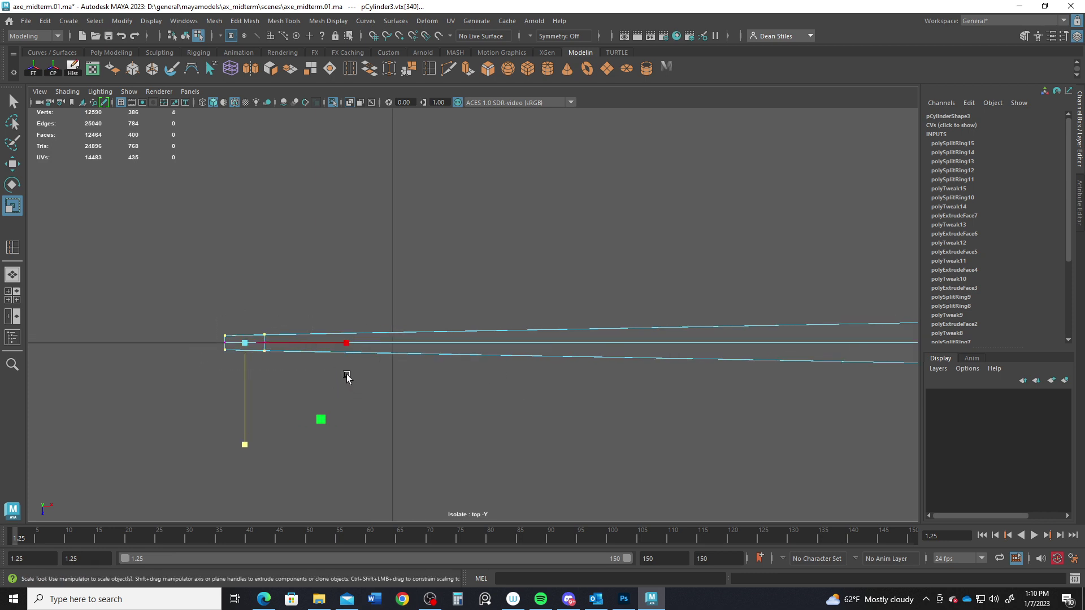
key(w)
drag(351, 342, 358, 343)
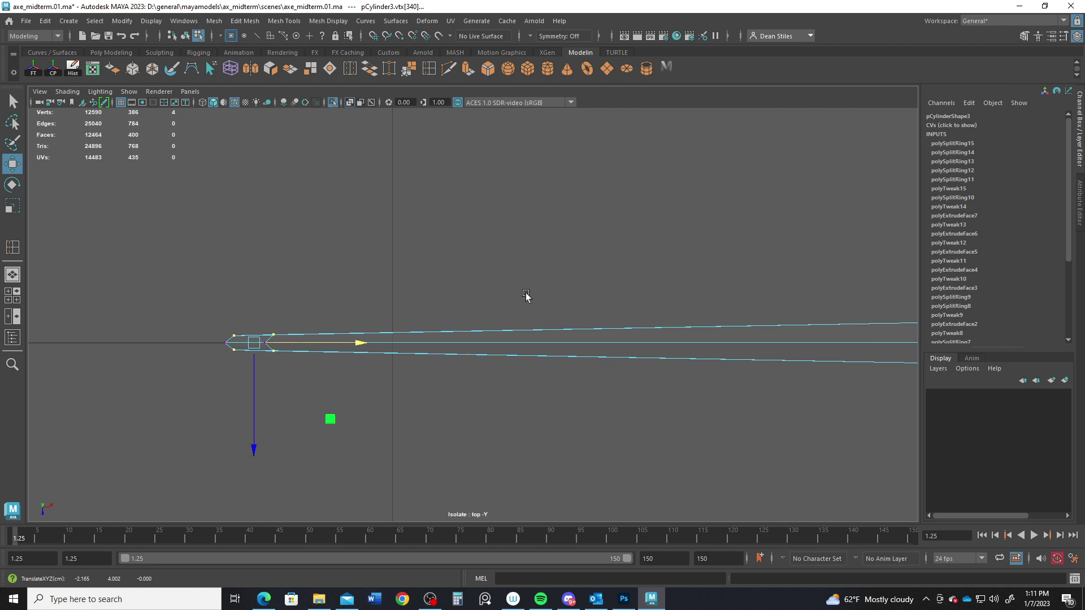
Examine the tapered spike from several angles in the perspective view with smoothing previewed, and restore the unsmoothed display.
key(space)
key(space)
alt+drag(649, 331, 600, 354)
key(F8)
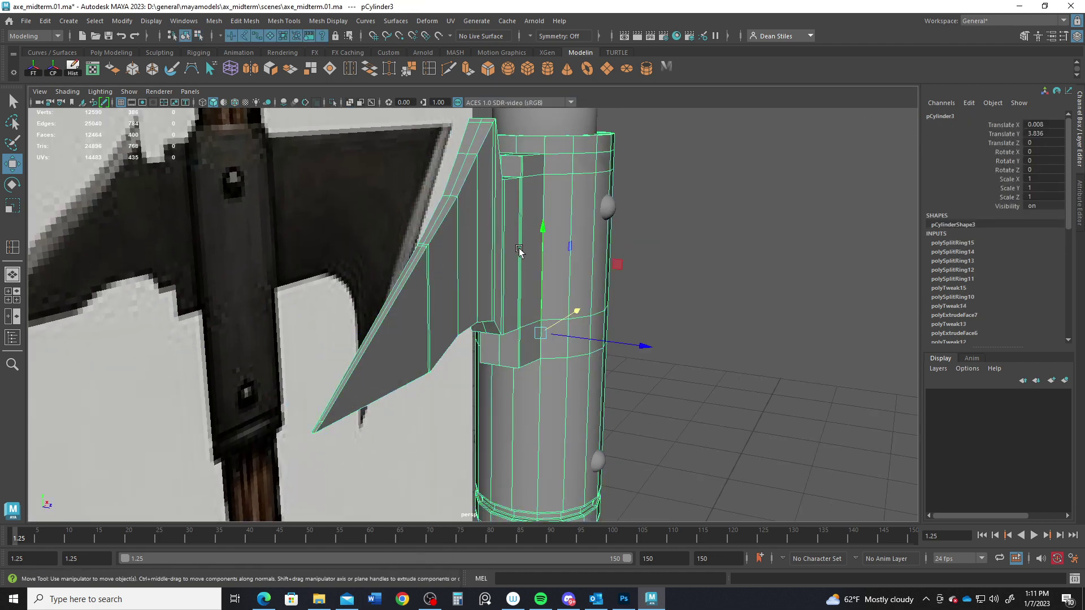
key(3)
click(761, 385)
alt+drag(762, 385, 531, 293)
click(523, 272)
key(1)
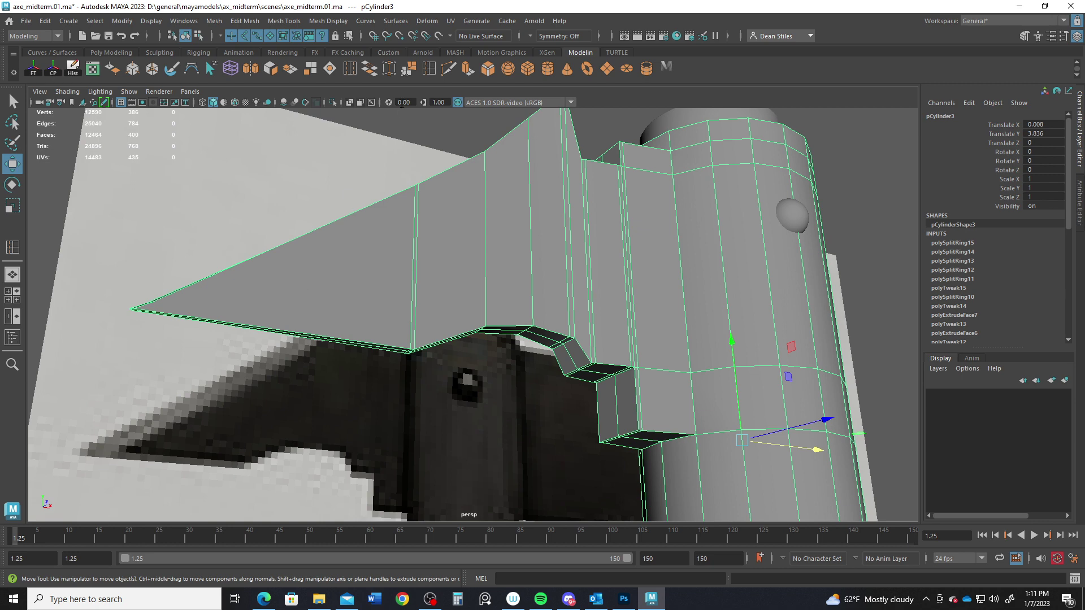
Insert two supporting edge loops along the spike's length, one near each side edge of its thickness, and return to object mode.
click(429, 68)
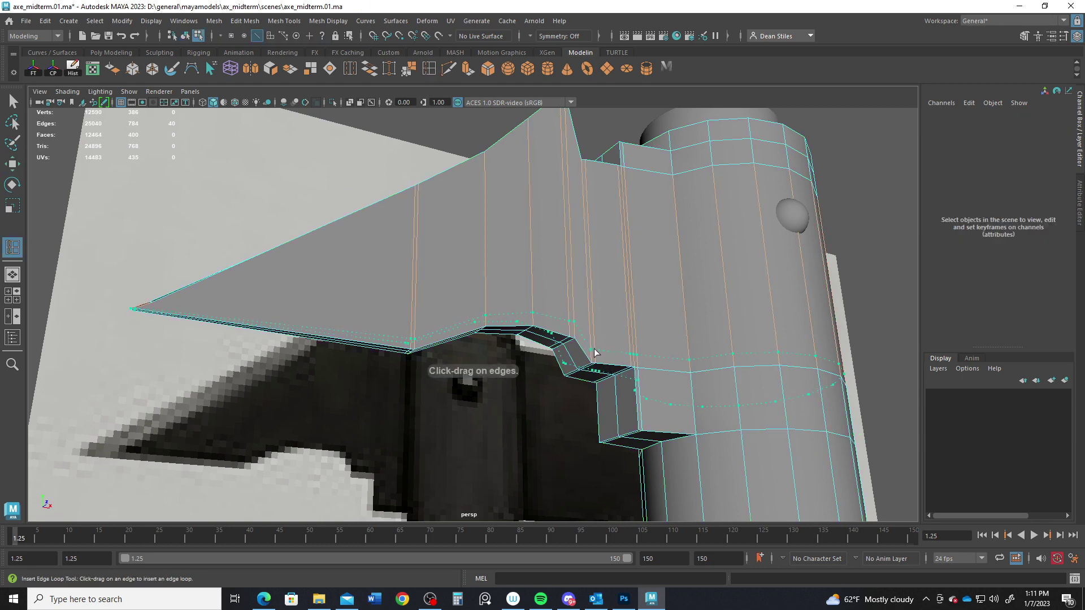
click(593, 358)
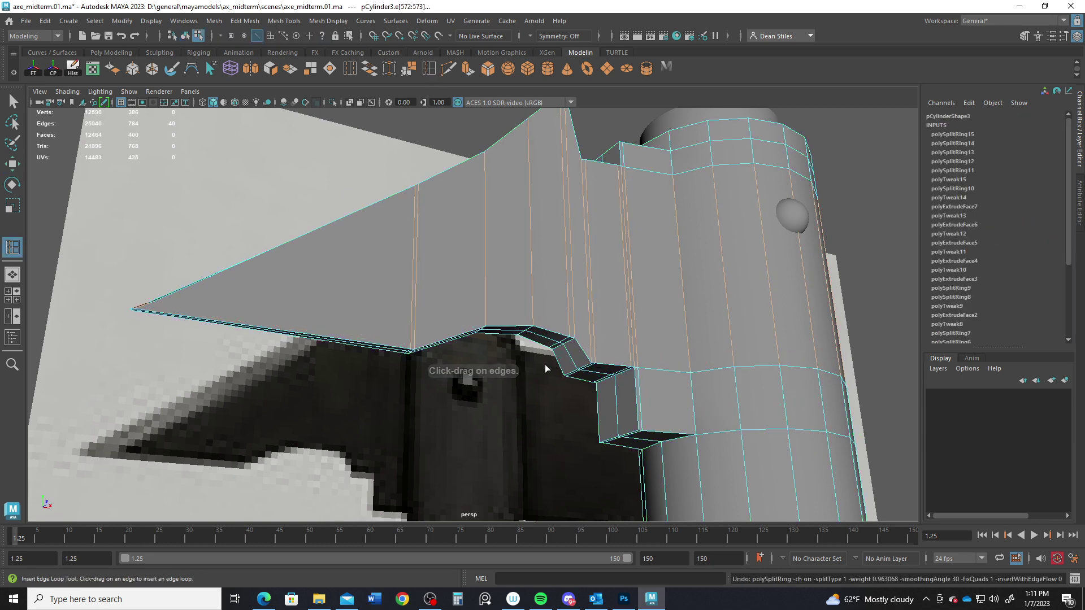
alt+drag(545, 365, 616, 397)
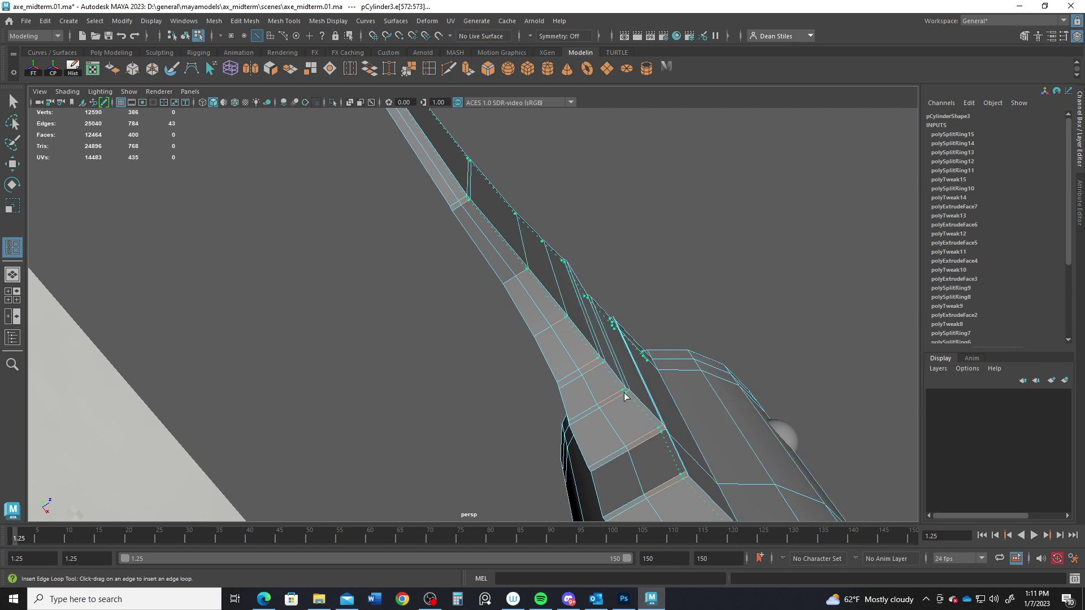
click(626, 395)
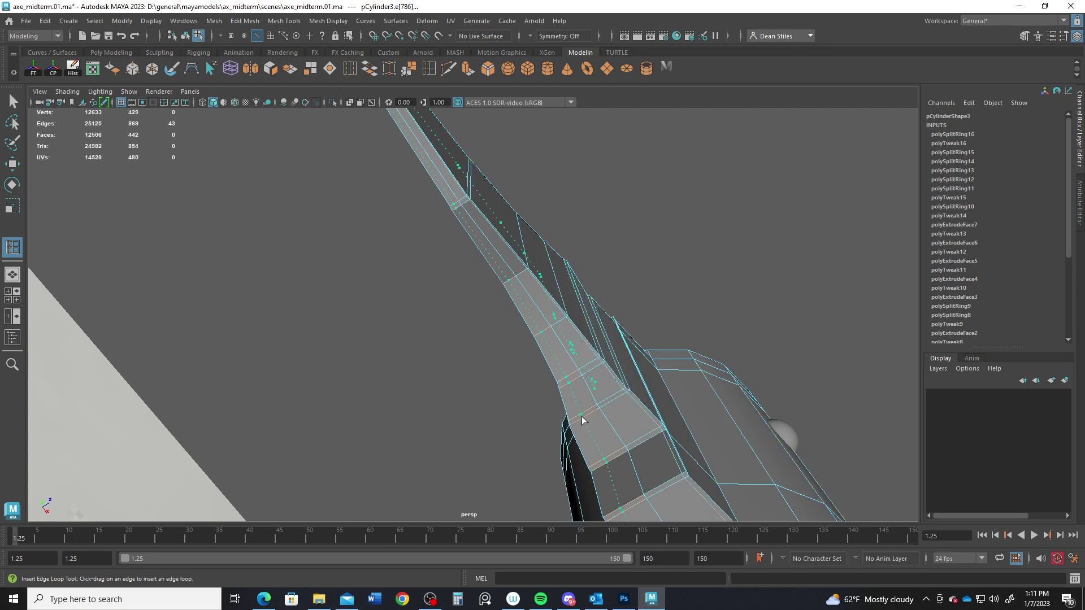
click(575, 425)
key(q)
alt+drag(577, 427, 489, 301)
right_drag(462, 210, 556, 161)
Preview the mesh with smoothing and examine the spike's taper and its junction with the collar in the perspective and top views.
key(3)
alt+drag(620, 365, 448, 388)
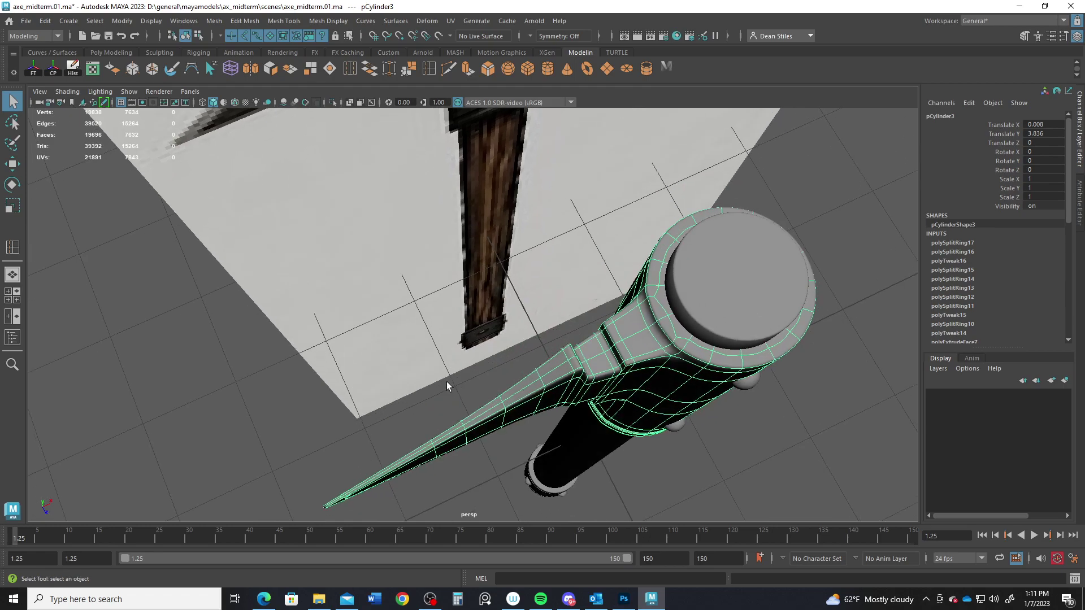
alt+right_drag(448, 388, 567, 351)
alt+drag(567, 351, 479, 368)
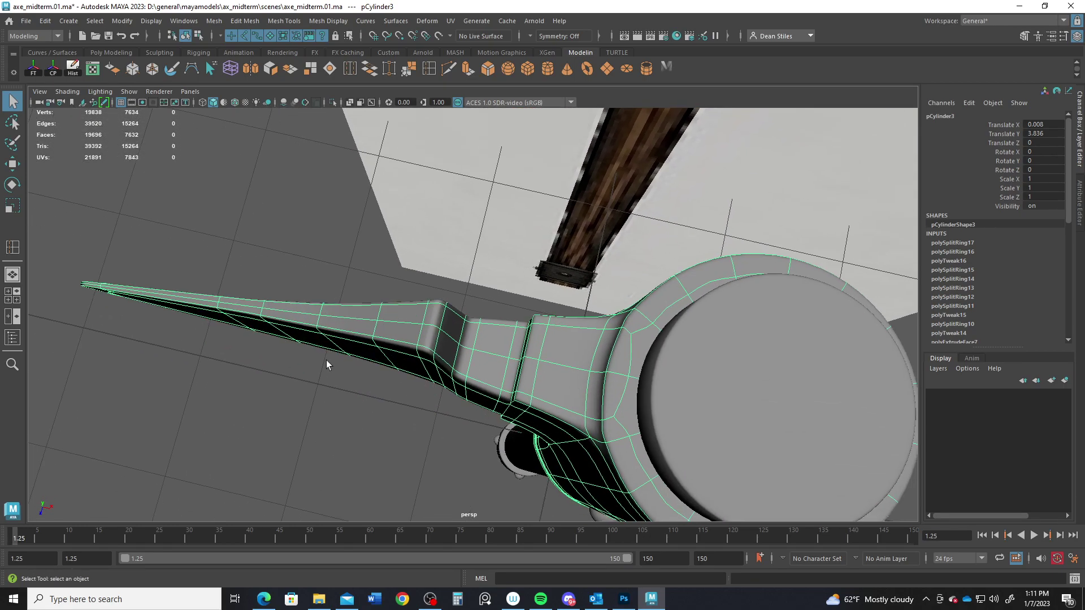
key(space)
key(space)
alt+middle_drag(441, 272, 261, 391)
scroll(500, 367, down, 8)
scroll(460, 356, up, 5)
alt+middle_drag(425, 347, 290, 342)
alt+middle_drag(453, 339, 449, 341)
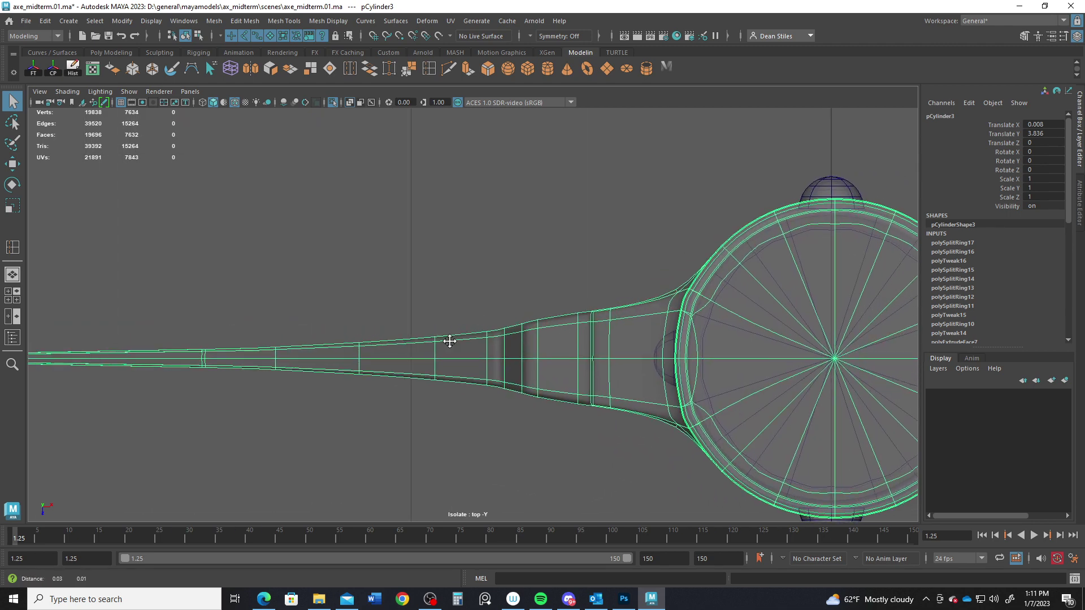
key(space)
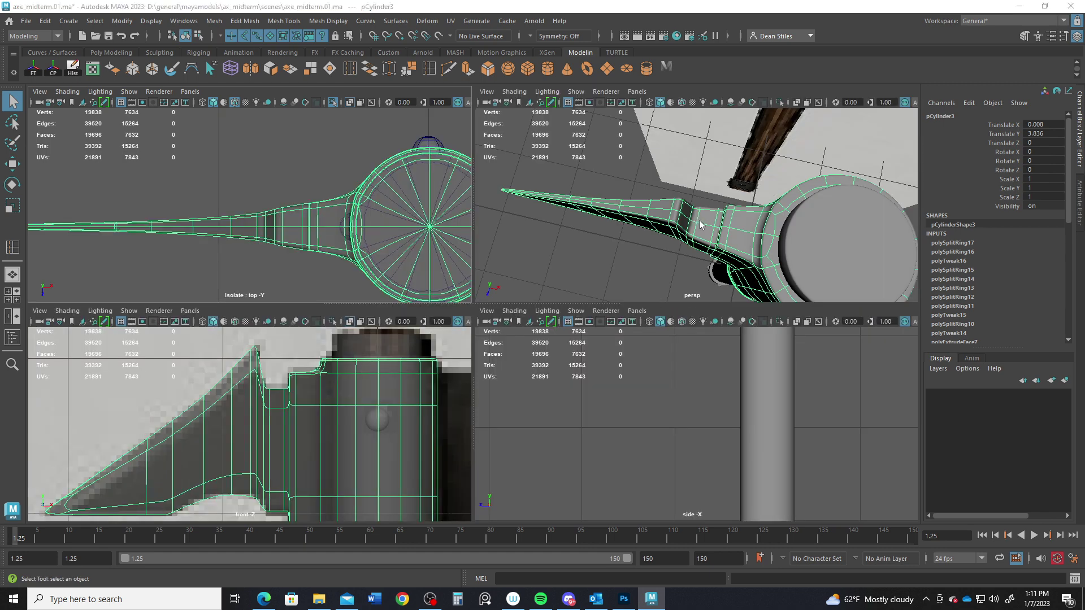
key(space)
scroll(644, 279, up, 10)
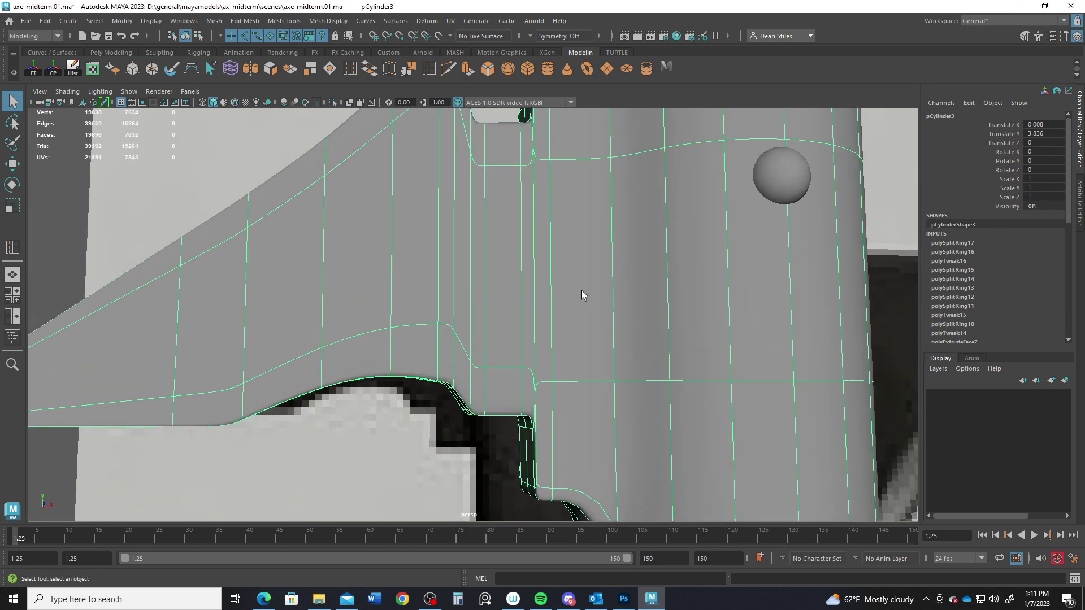
Restore the unsmoothed display and insert a supporting edge loop at the spike's base close to the collar, then return to object mode.
scroll(588, 294, down, 2)
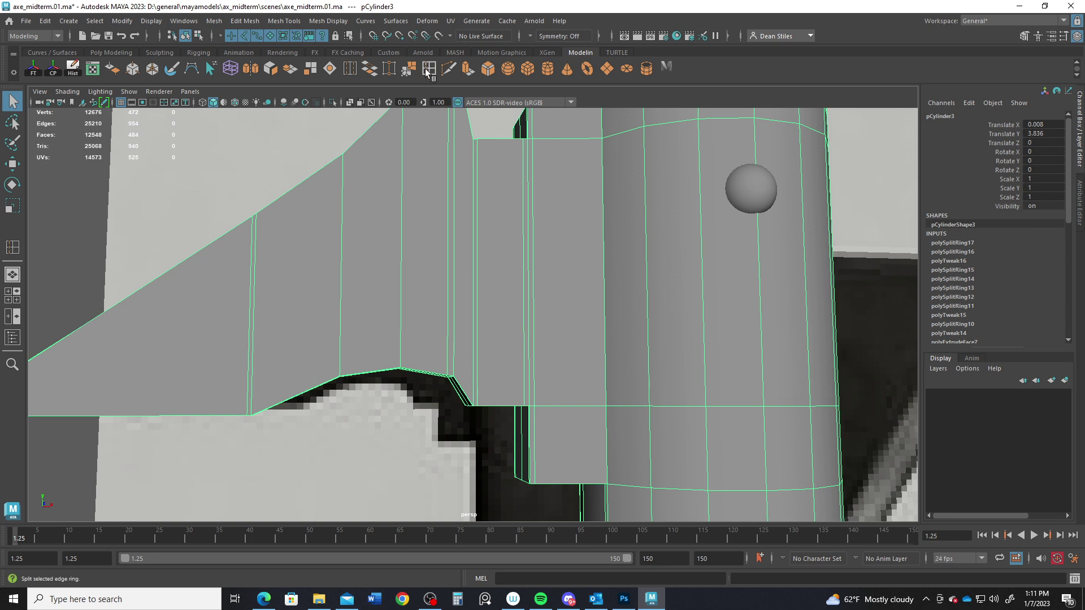
click(431, 74)
alt+middle_drag(623, 155, 544, 258)
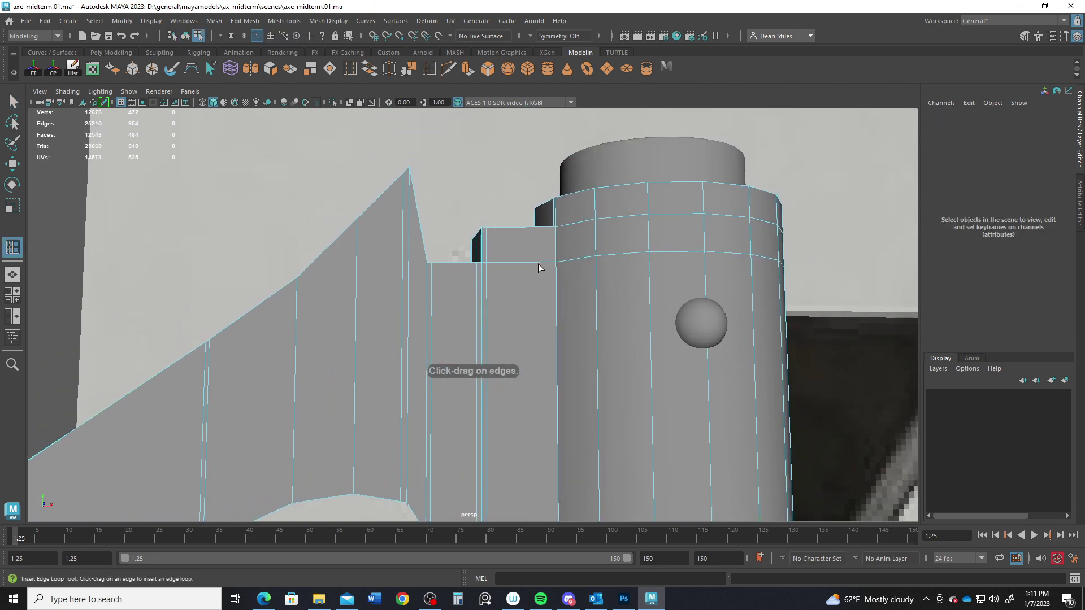
click(544, 263)
key(q)
right_click(528, 261)
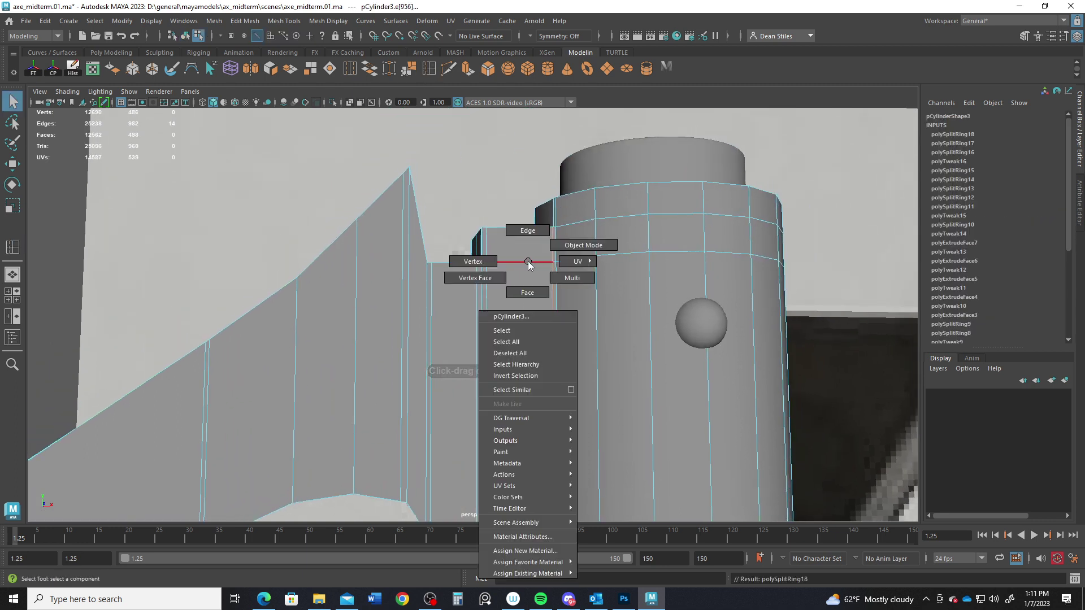
right_drag(528, 261, 584, 245)
Preview the mesh with smoothing and inspect the spike's base and collar from several angles with nothing selected.
key(3)
click(113, 273)
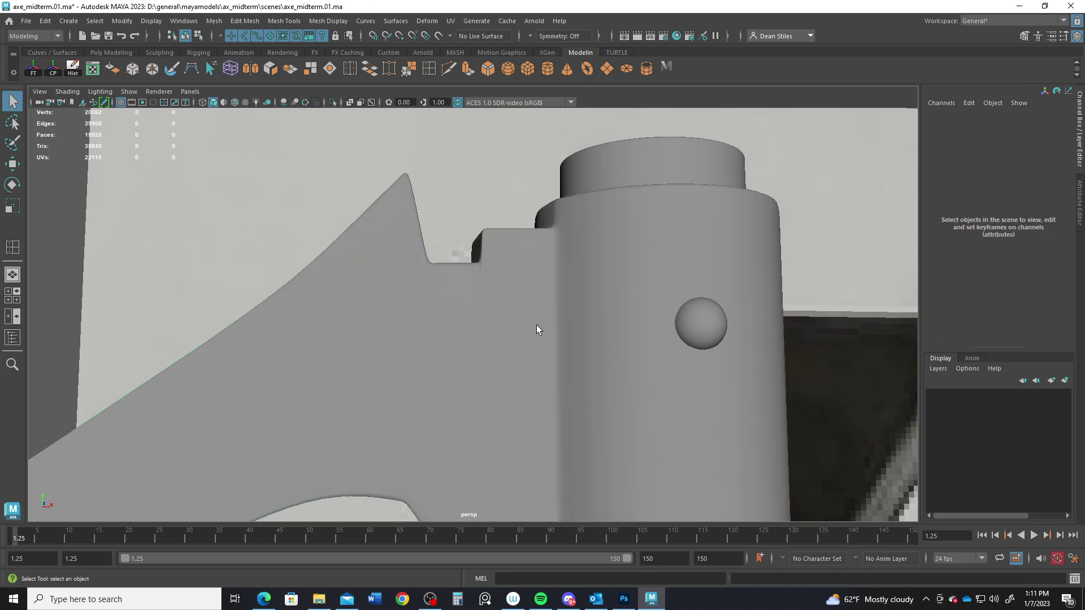
alt+drag(537, 329, 408, 299)
alt+drag(481, 287, 584, 356)
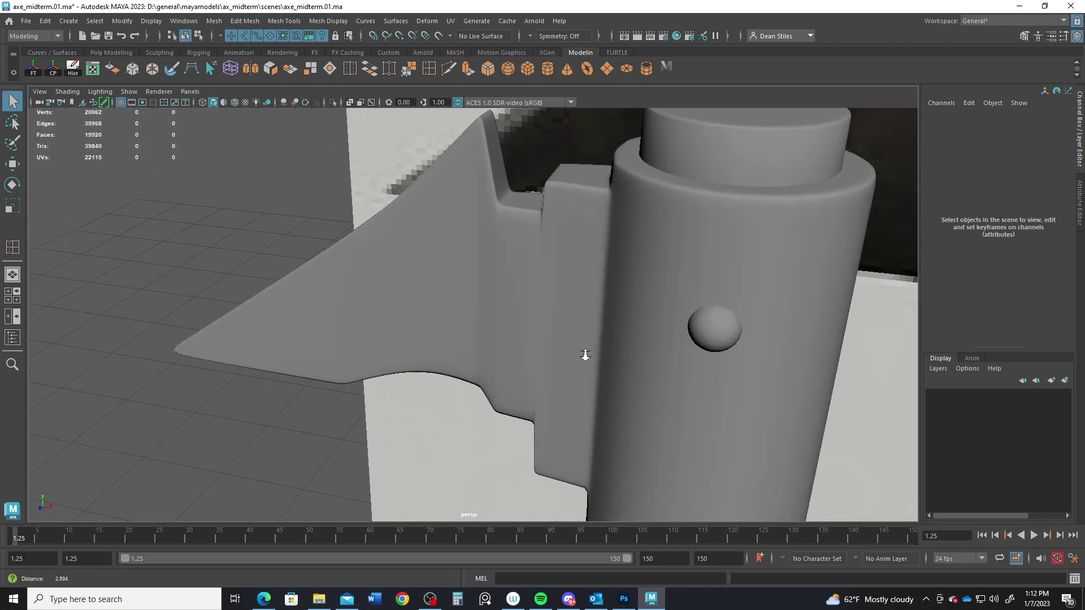
alt+drag(497, 272, 304, 259)
Slightly narrow two neighbouring mid-spike vertex rows in Z from the top view, scaling the row nearer the collar to 0.95.
key(space)
key(space)
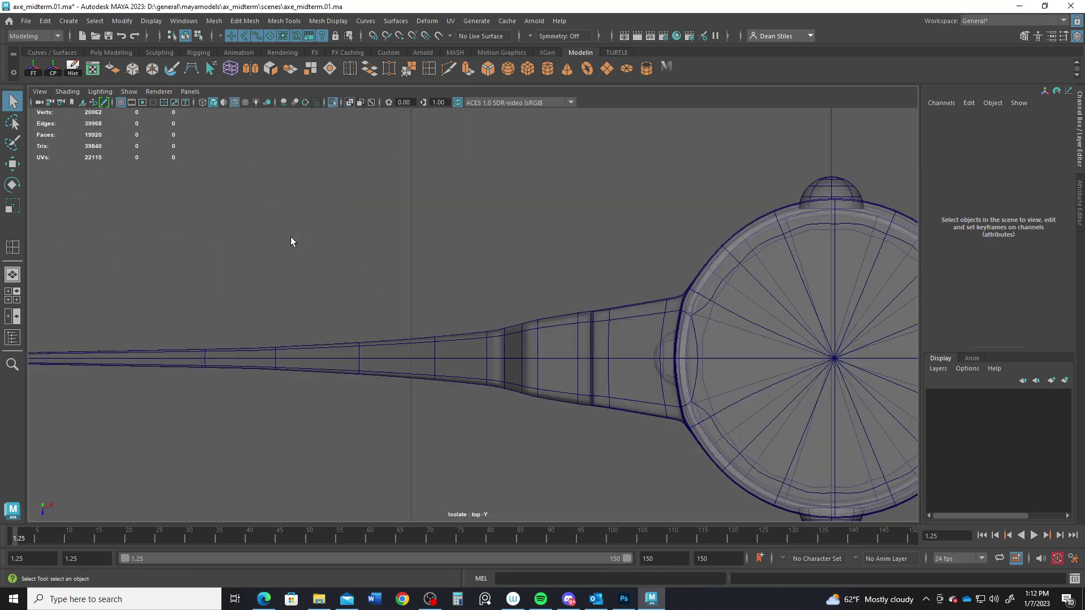
alt+middle_drag(291, 236, 504, 241)
scroll(498, 277, up, 1)
alt+middle_drag(542, 317, 454, 295)
right_drag(503, 324, 461, 269)
drag(453, 298, 479, 381)
key(r)
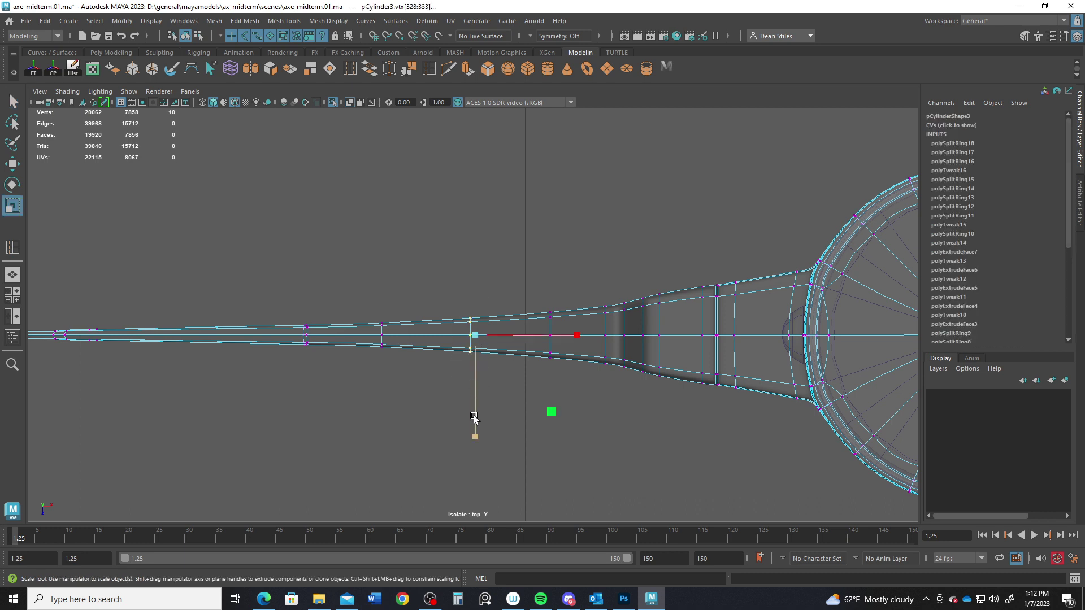
drag(474, 436, 474, 430)
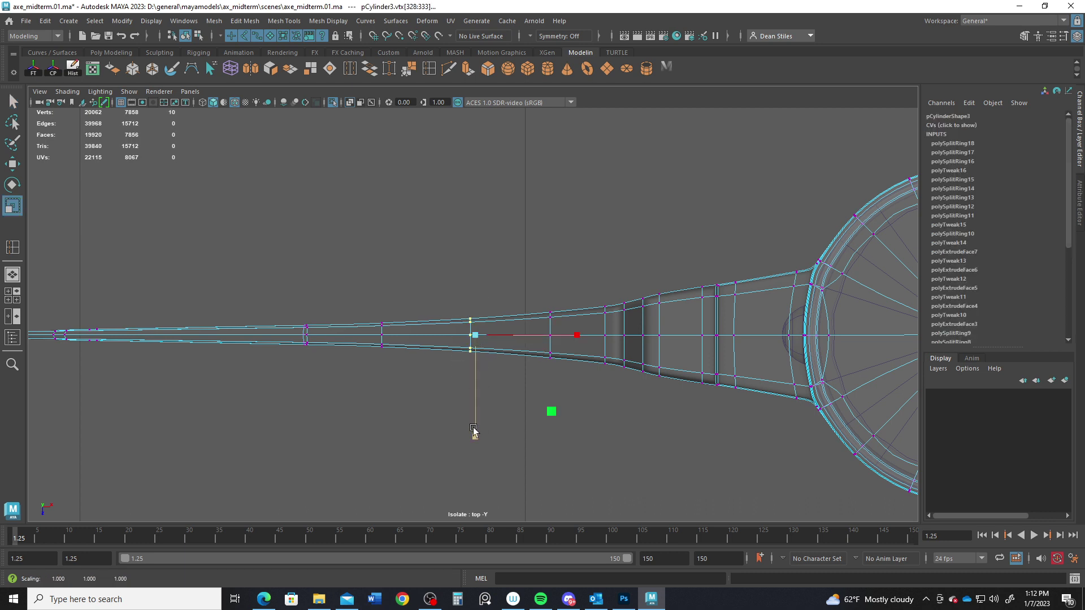
drag(526, 287, 568, 415)
click(551, 438)
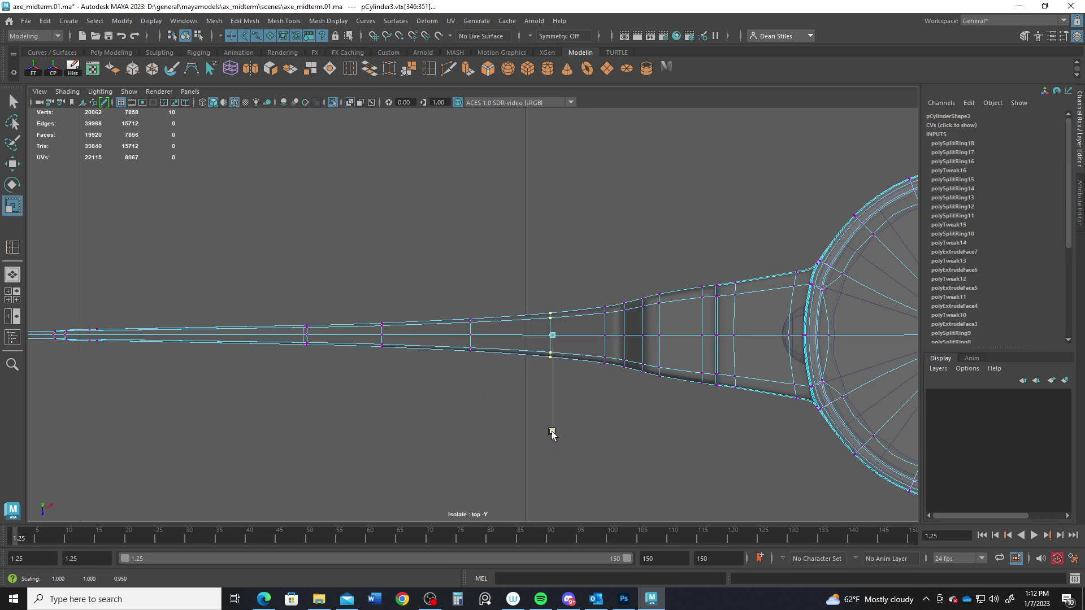
alt+middle_drag(481, 350, 611, 330)
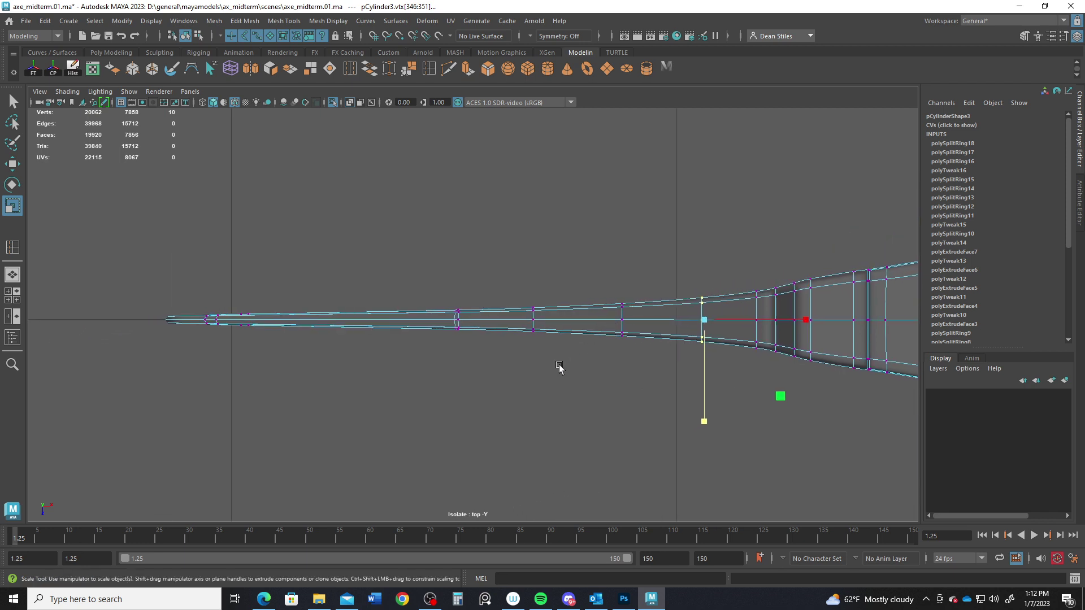
scroll(602, 311, down, 4)
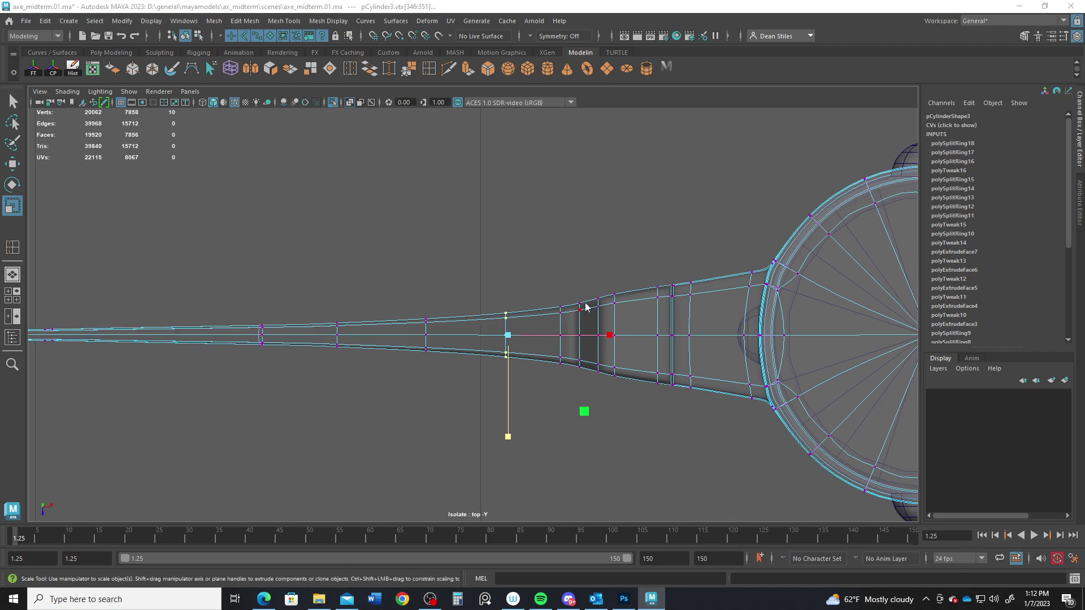
Return the mesh to object mode and the unsmoothed display, with the collar's blade side in view.
key(space)
key(space)
alt+drag(614, 304, 582, 232)
right_click(536, 248)
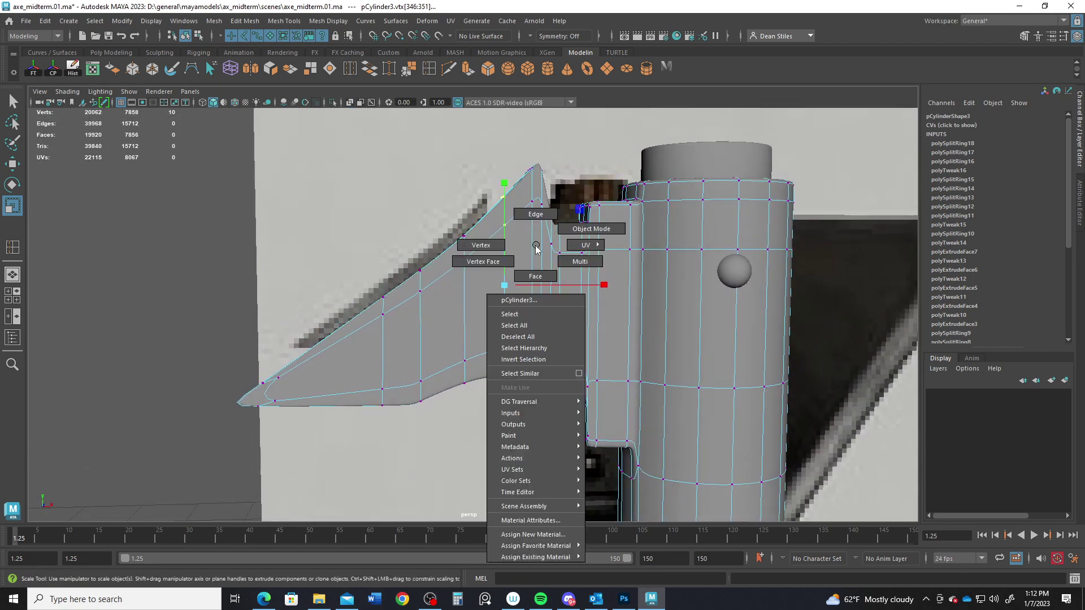
click(616, 202)
alt+drag(647, 249, 523, 310)
Select the block of collar faces facing the blade, two wide and three high, and extrude it slightly outward to X about 0.402.
key(space)
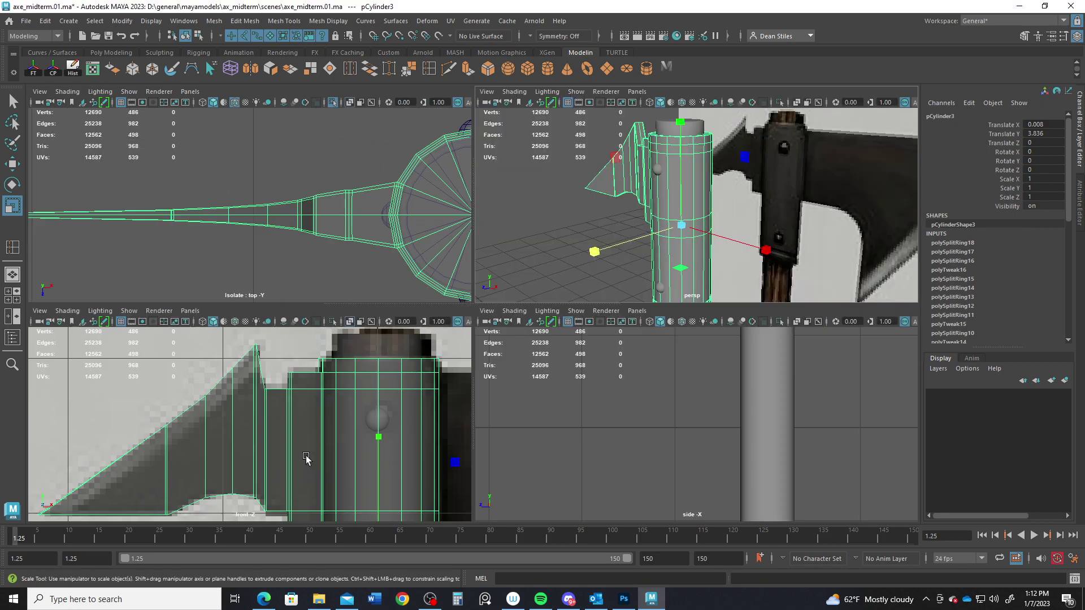
key(space)
alt+middle_drag(448, 364, 211, 263)
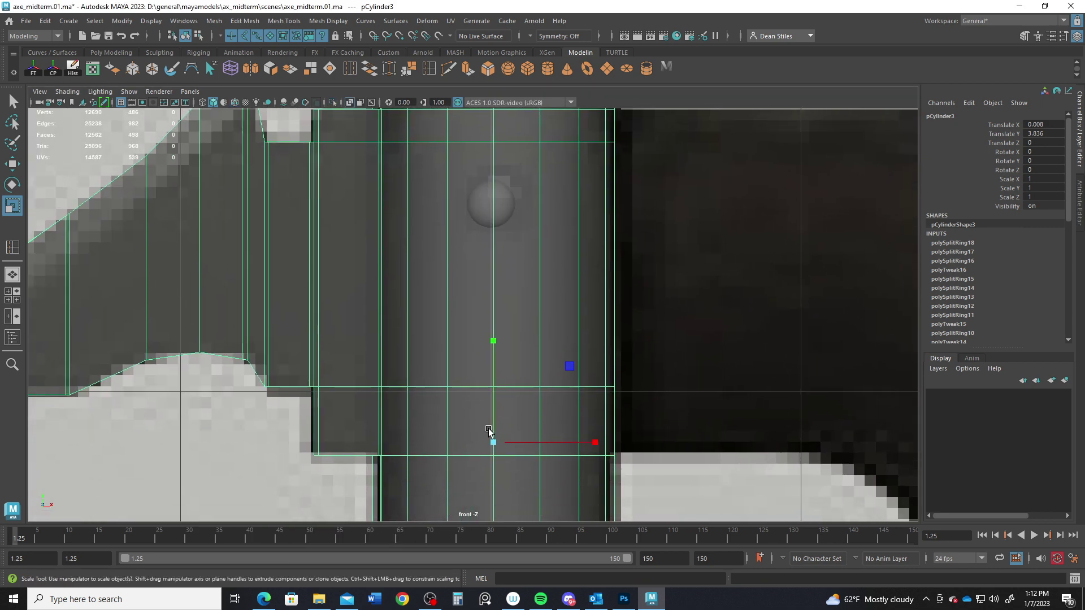
right_drag(575, 272, 624, 248)
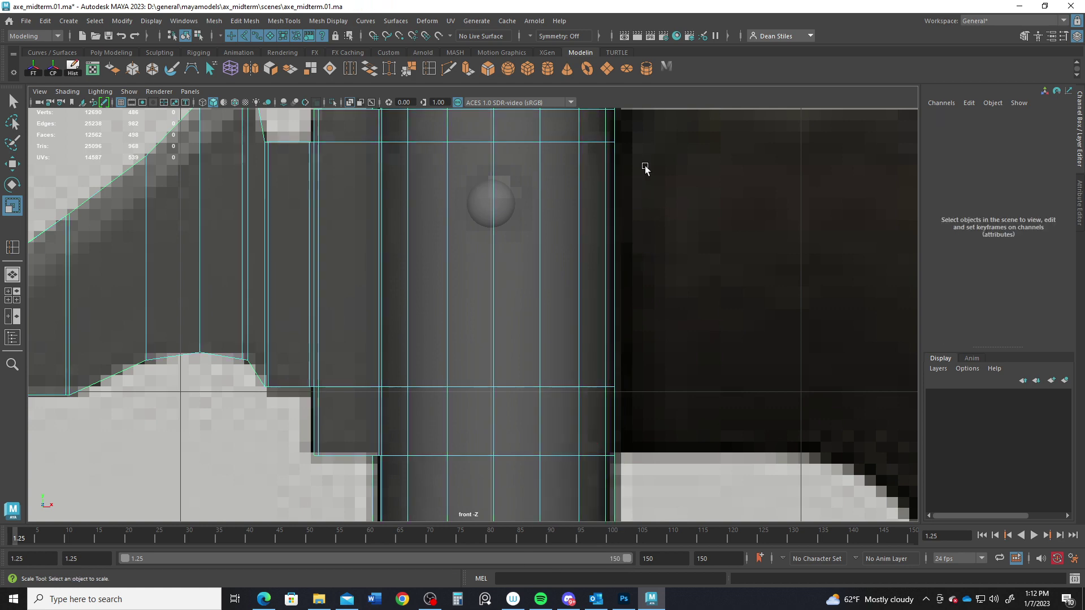
alt+middle_drag(644, 164, 647, 189)
drag(645, 320, 605, 478)
key(space)
key(space)
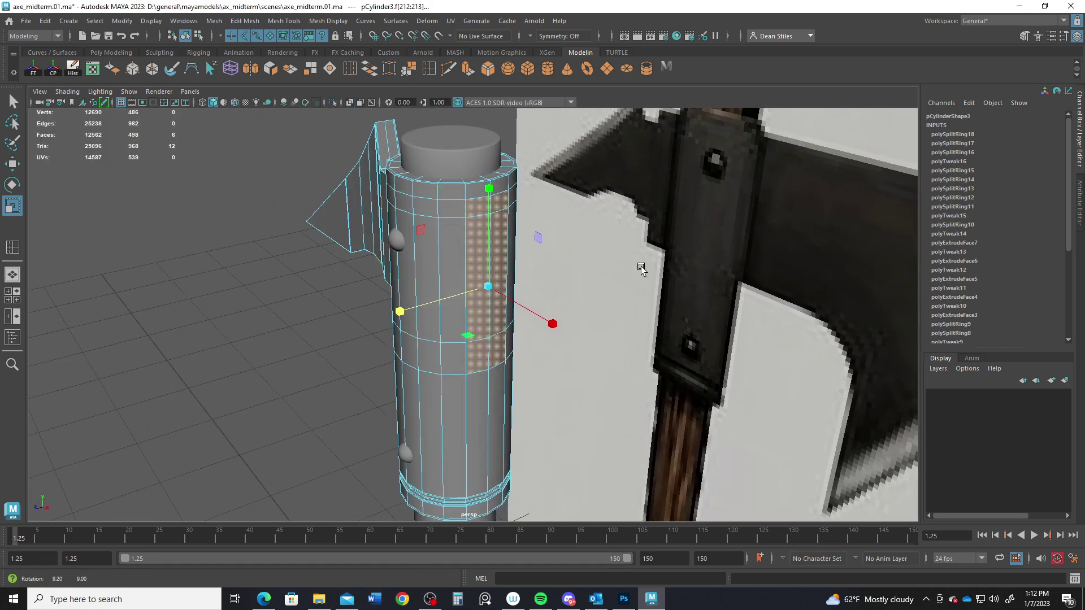
scroll(622, 282, down, 3)
scroll(572, 317, up, 6)
alt+drag(599, 310, 535, 368)
key(w)
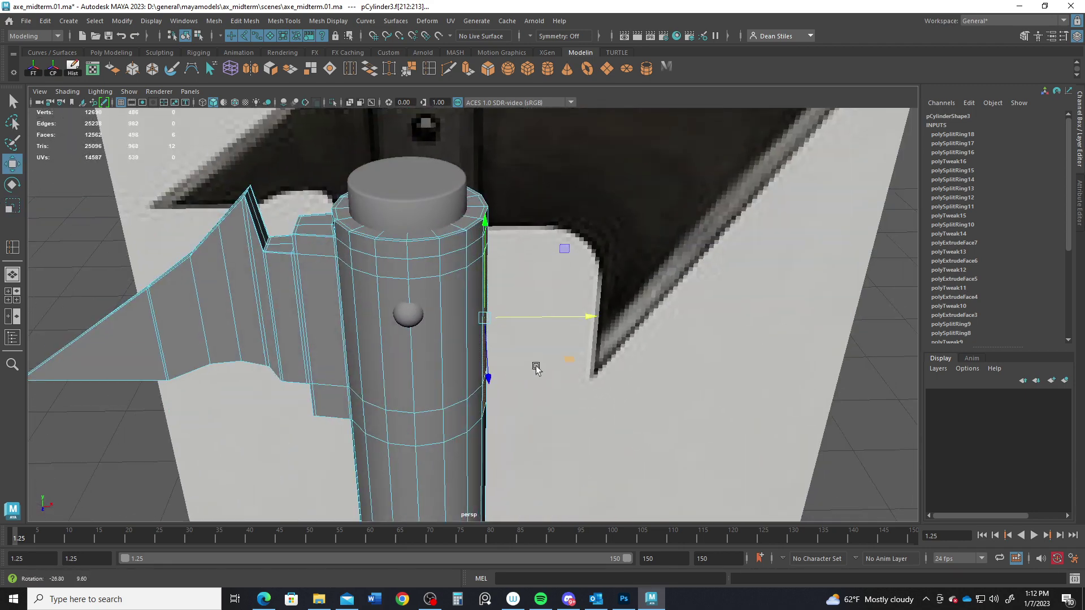
key(ctrl+e)
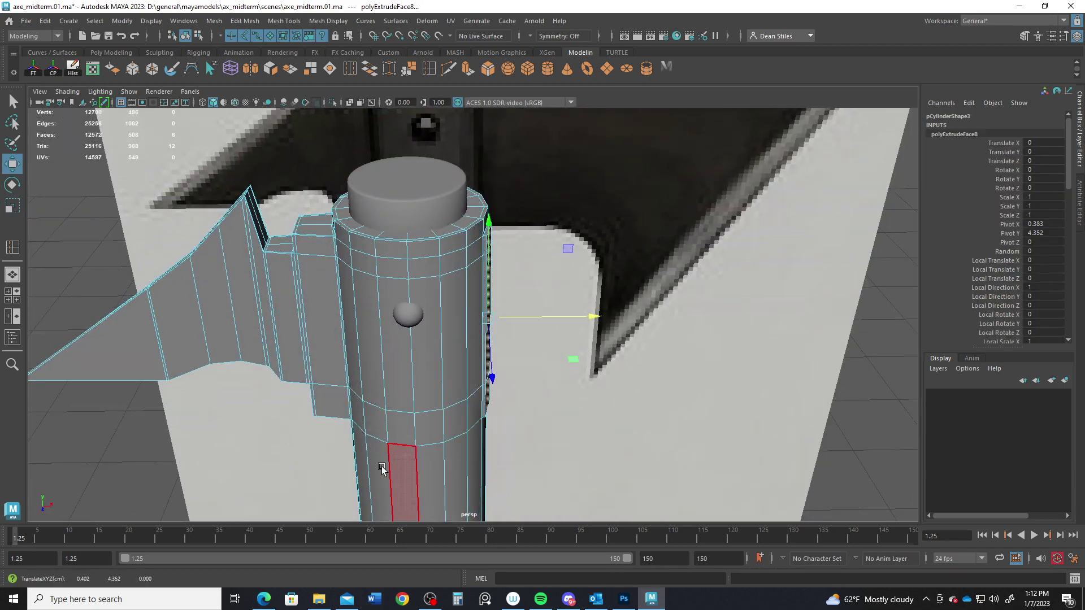
Extrude the faces further toward the blade in successive segments, spacing them along the start of the reference's lower curve.
key(space)
key(space)
scroll(551, 429, down, 4)
alt+middle_drag(548, 397, 436, 407)
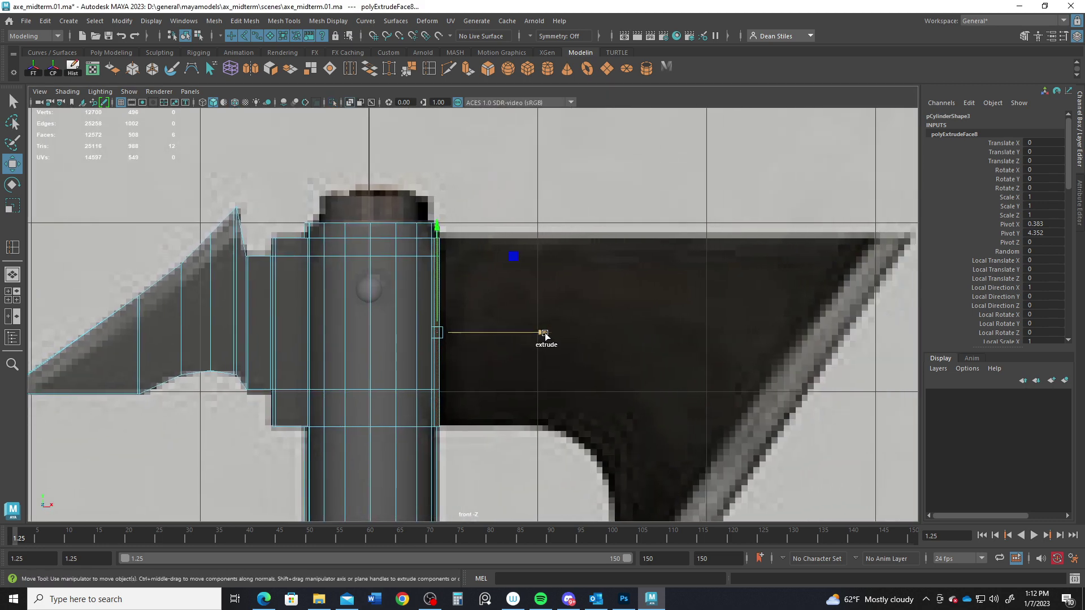
shift+drag(545, 335, 699, 338)
alt+middle_drag(696, 348, 657, 218)
shift+drag(661, 202, 682, 207)
alt+middle_drag(678, 263, 710, 334)
alt+right_drag(529, 291, 560, 323)
Move the lower vertices of the outer extruded columns progressively down so the underside follows the blade's curve in the reference.
right_drag(573, 264, 518, 265)
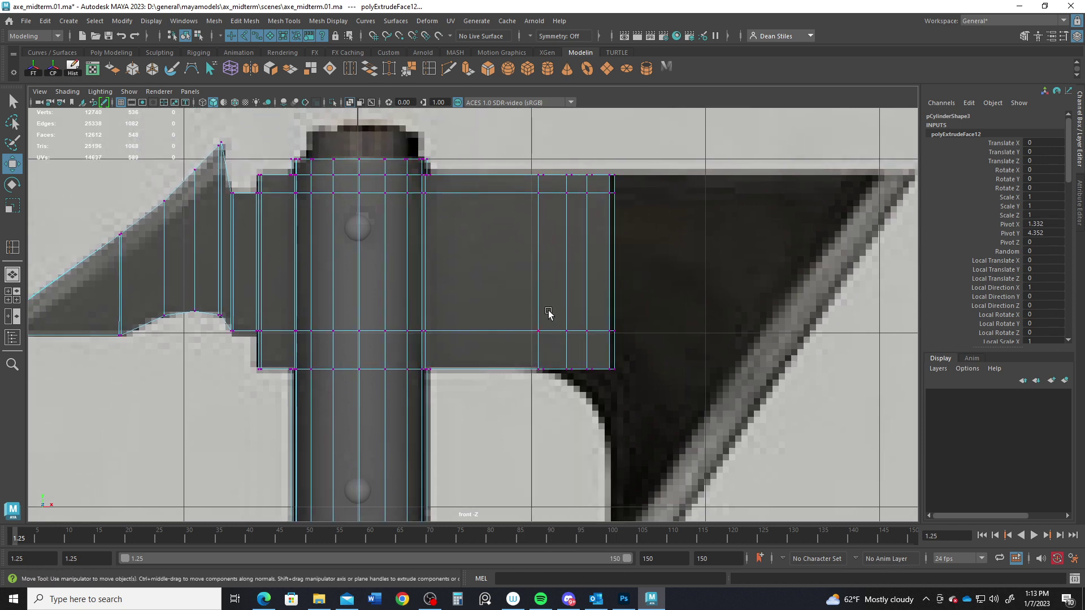
scroll(550, 310, up, 3)
drag(697, 432, 696, 431)
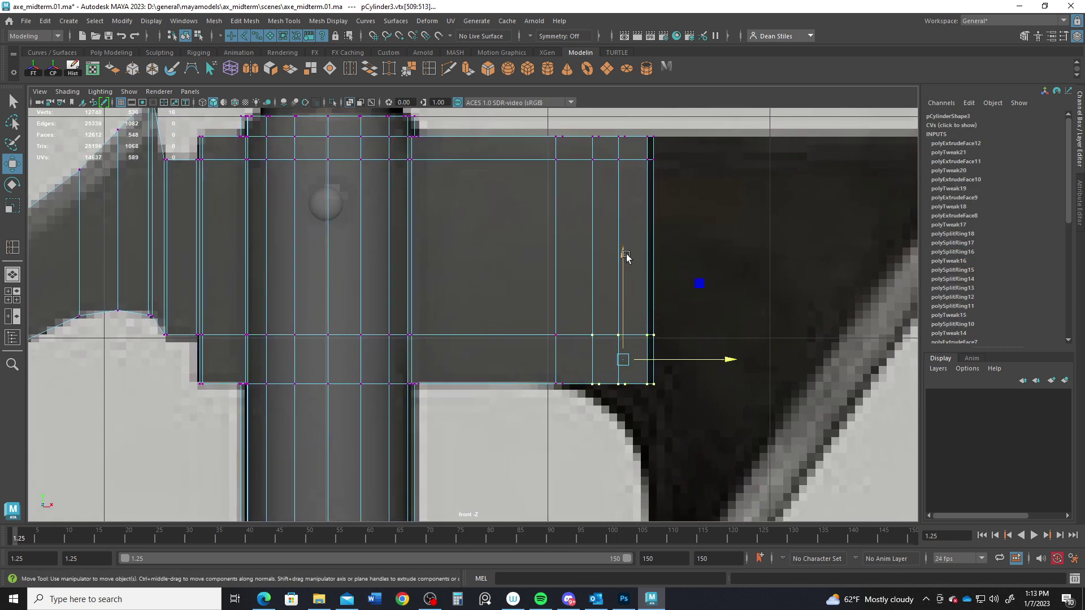
drag(625, 252, 627, 263)
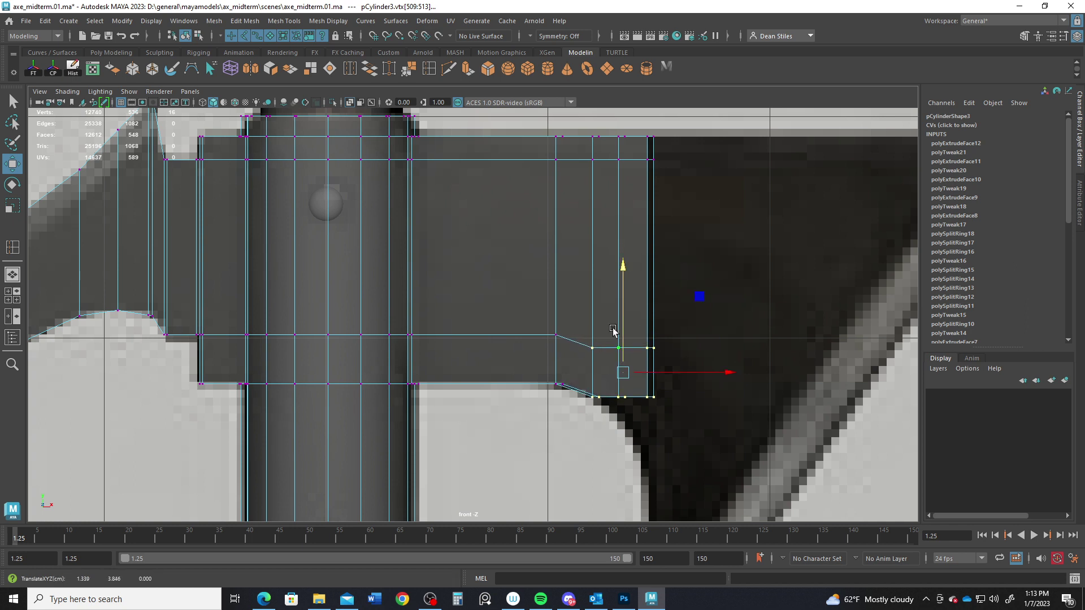
drag(613, 331, 671, 407)
drag(638, 267, 642, 287)
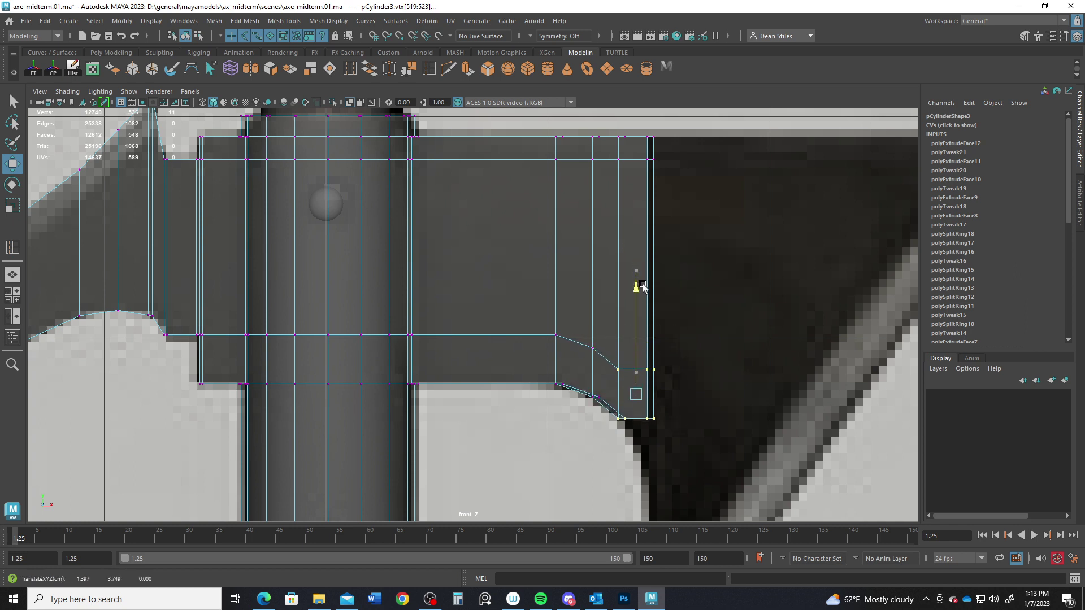
drag(677, 451, 647, 368)
alt+middle_drag(665, 393, 649, 275)
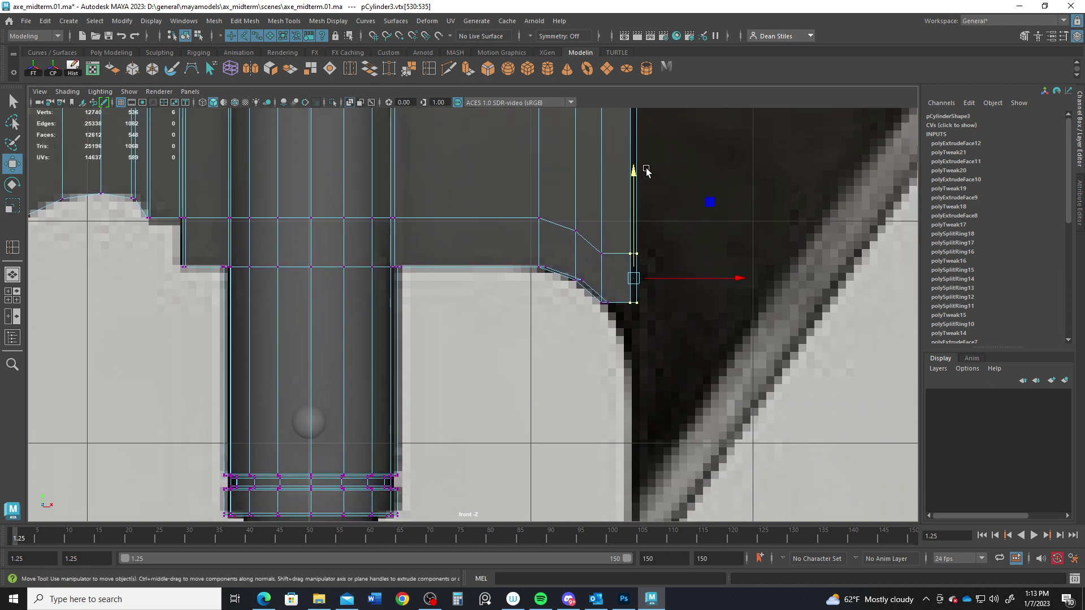
drag(639, 165, 641, 219)
Extrude the blade section's end faces slightly further outward to X about 1.501.
alt+middle_drag(641, 238, 644, 405)
right_drag(516, 265, 516, 295)
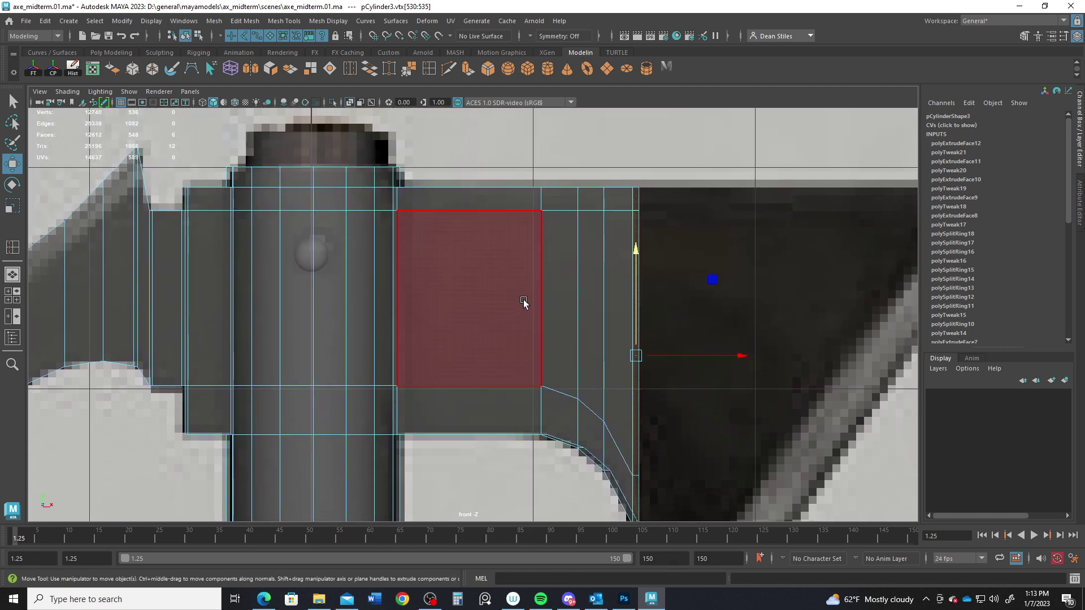
alt+middle_drag(613, 488, 530, 194)
mouse_move(672, 208)
shift+mouse_down()
mouse_move(732, 218)
mouse_move(681, 226)
shift+mouse_up()
alt+middle_drag(649, 310, 660, 222)
scroll(633, 216, down, 3)
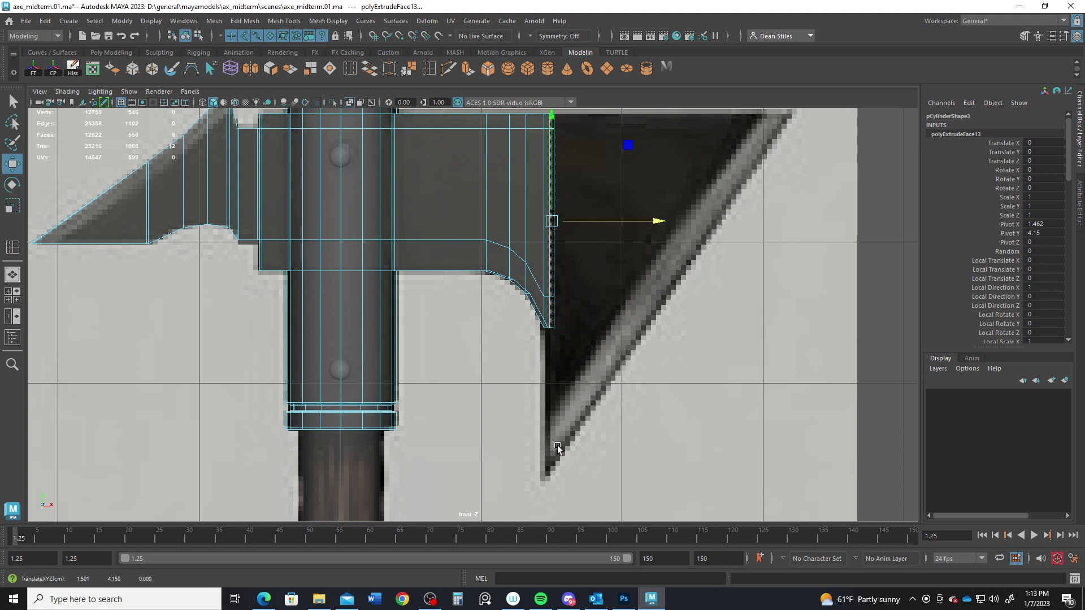
Pull the blade section's end faces back slightly, then move their bottom vertices down to the reference's lower tip, about X 1.473, Y 2.462.
key(r)
drag(654, 221, 642, 222)
key(w)
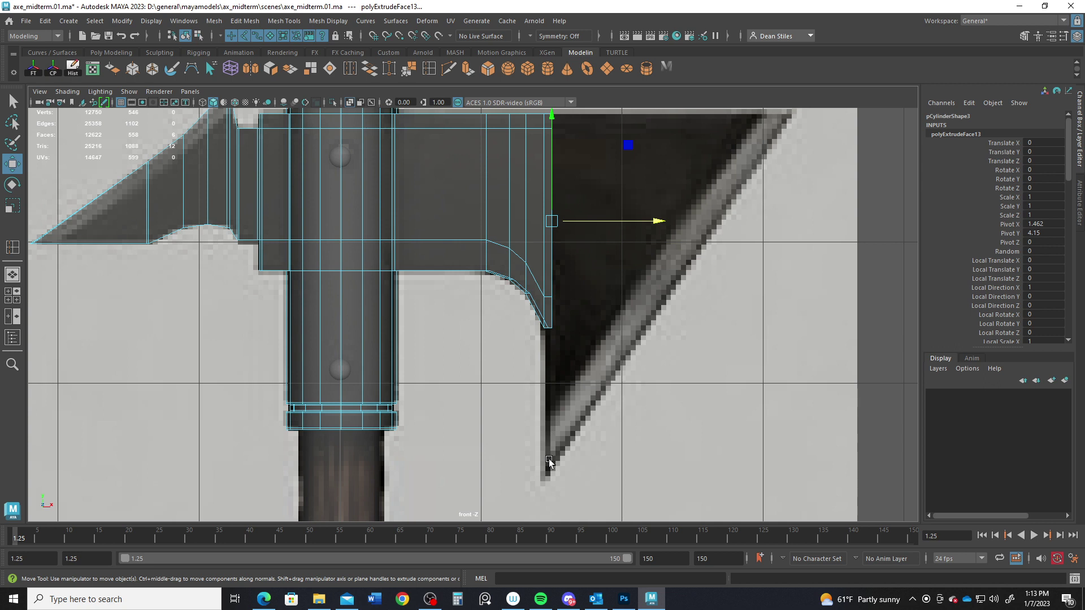
right_drag(538, 301, 544, 287)
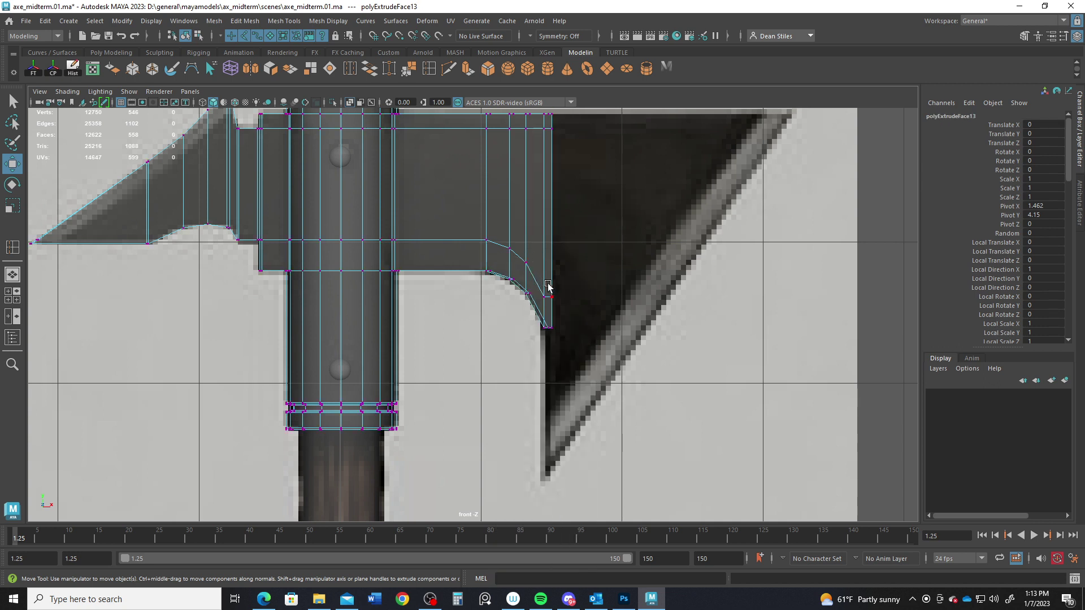
drag(574, 354, 573, 354)
drag(564, 242, 553, 262)
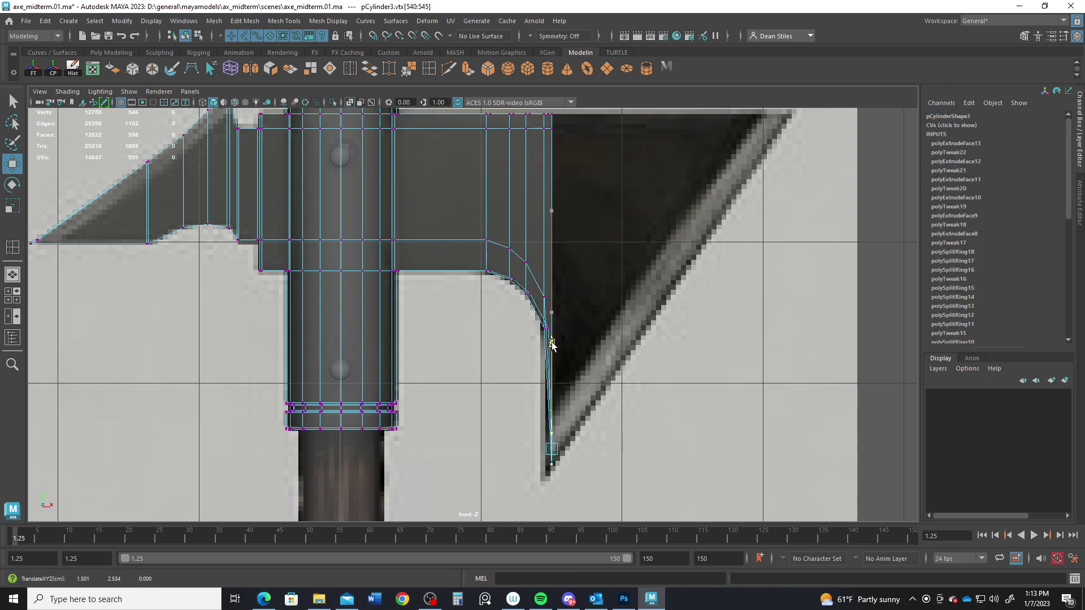
drag(663, 460, 659, 461)
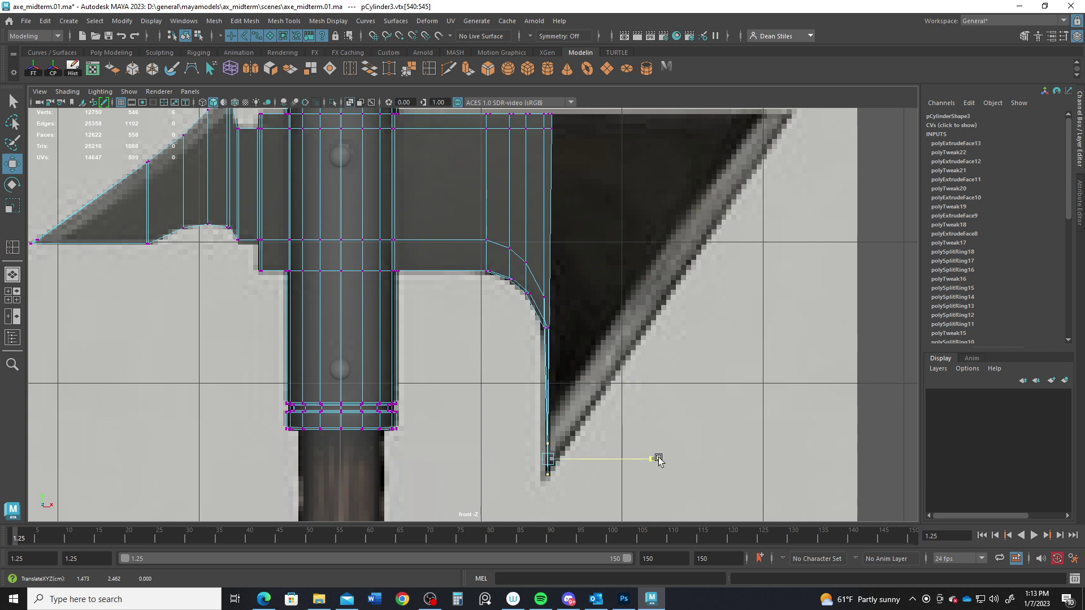
Extrude the blade section's end faces outward until they reach the reference's upper front tip.
key(ctrl+F11)
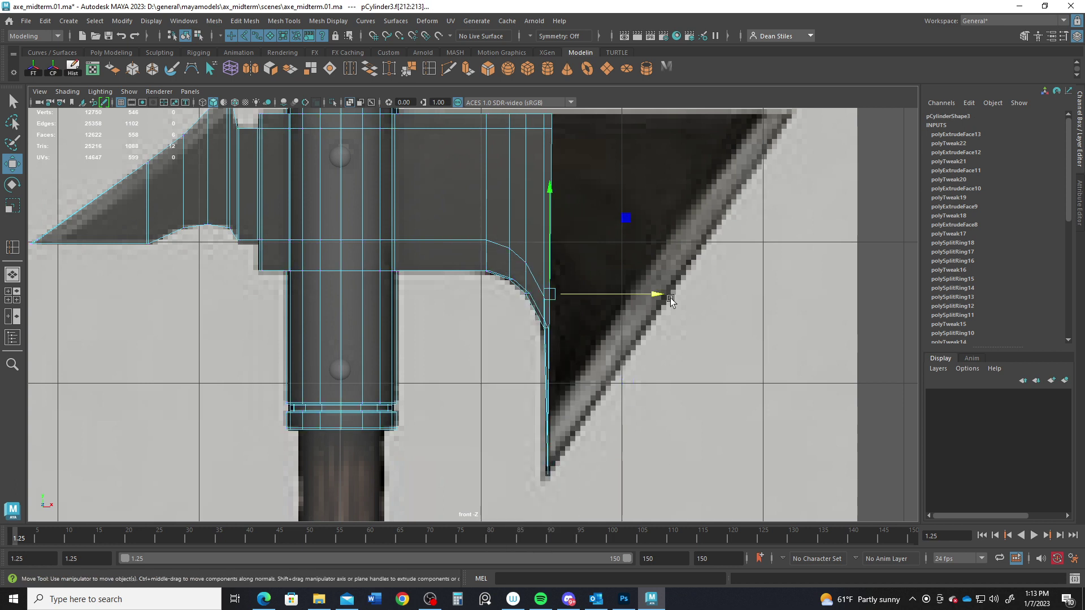
shift+drag(659, 293, 809, 310)
alt+middle_drag(757, 270, 704, 405)
drag(705, 405, 769, 418)
alt+middle_drag(693, 424, 641, 351)
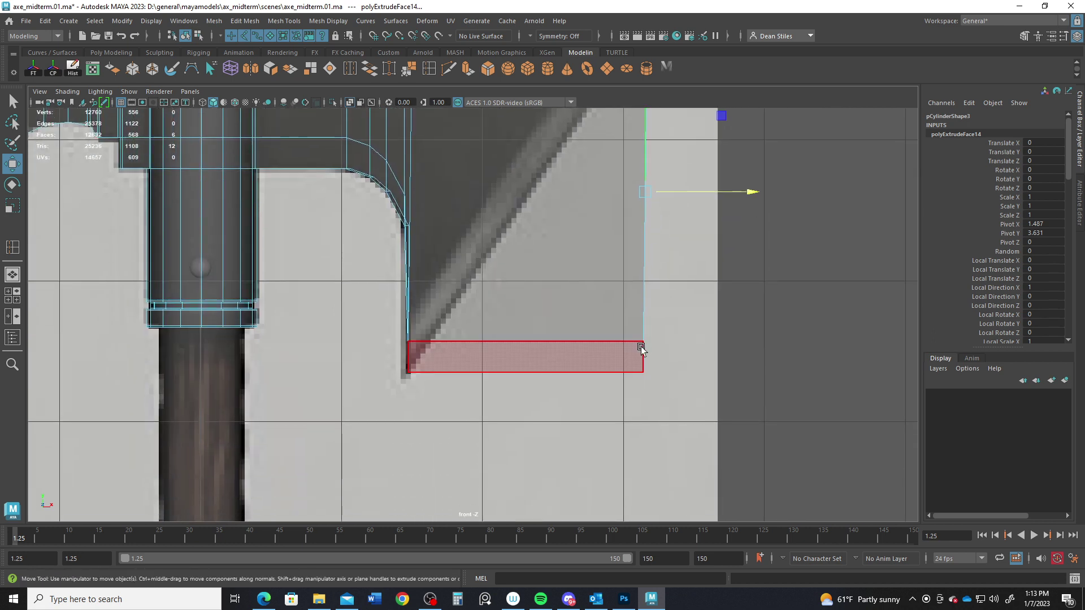
Move the extrusion's lower front vertices up and inward onto the reference's diagonal cutting edge, about X 2.207, Y 3.379.
right_drag(622, 266, 620, 232)
drag(602, 298, 706, 416)
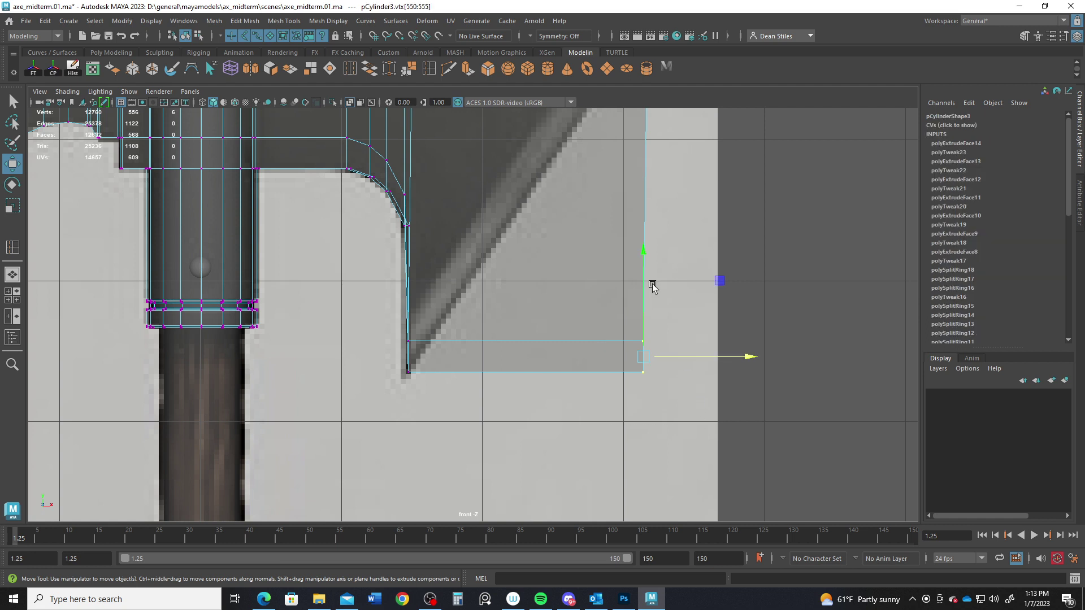
drag(643, 252, 644, 121)
drag(747, 225, 622, 225)
key(e)
key(w)
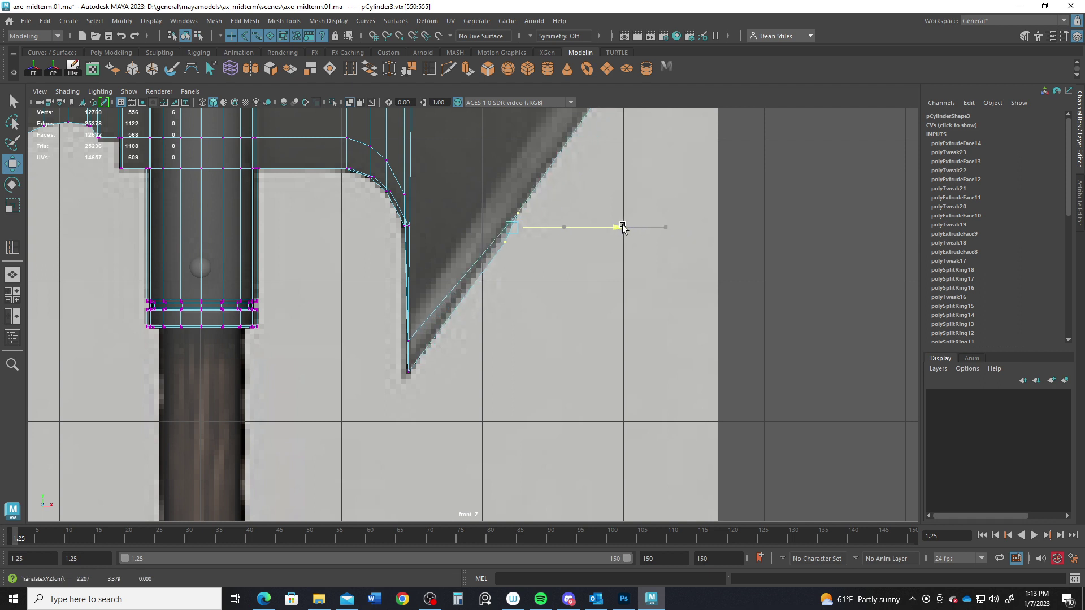
Spread the lower front vertices along the cutting edge, moving the upper row higher and the lower row to about X 2.006, Y 3.087.
alt+middle_drag(567, 214, 567, 333)
scroll(584, 236, up, 2)
drag(625, 328, 626, 328)
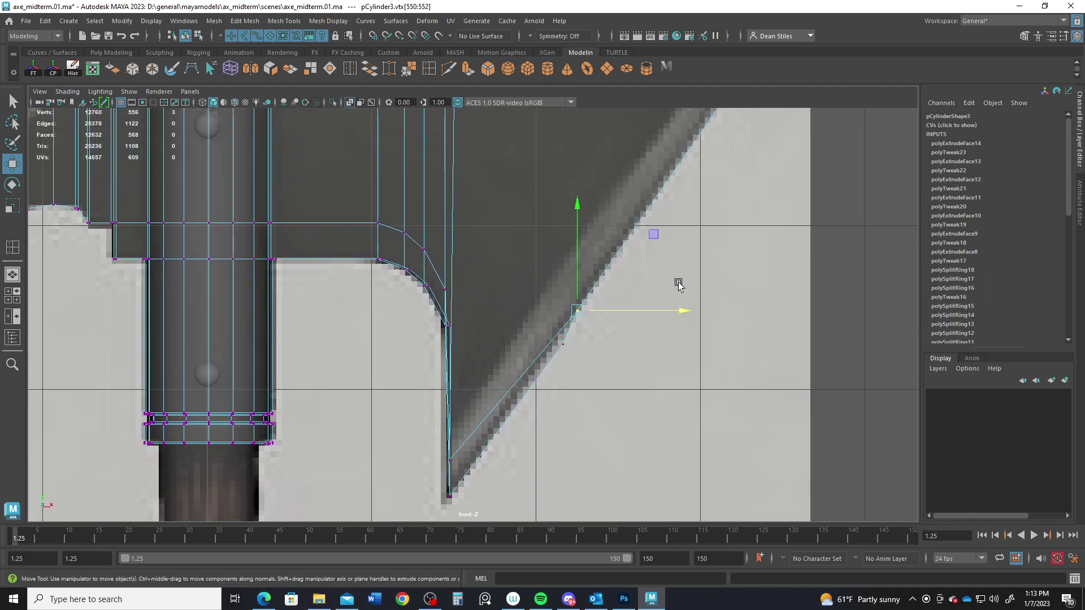
shift+middle_drag(681, 310, 835, 304)
drag(554, 327, 629, 381)
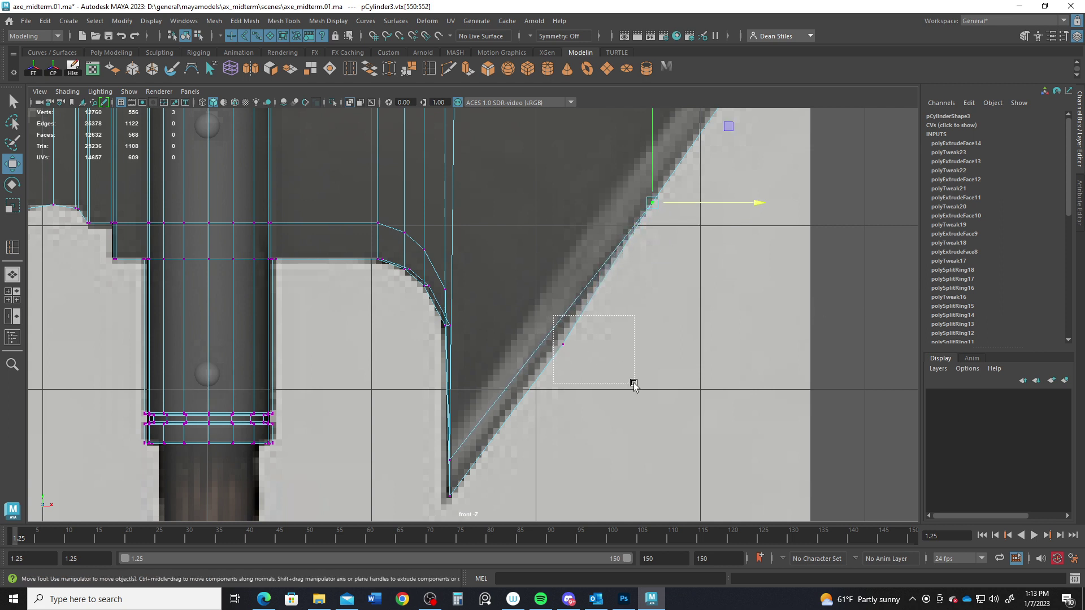
shift+middle_drag(644, 322, 664, 353)
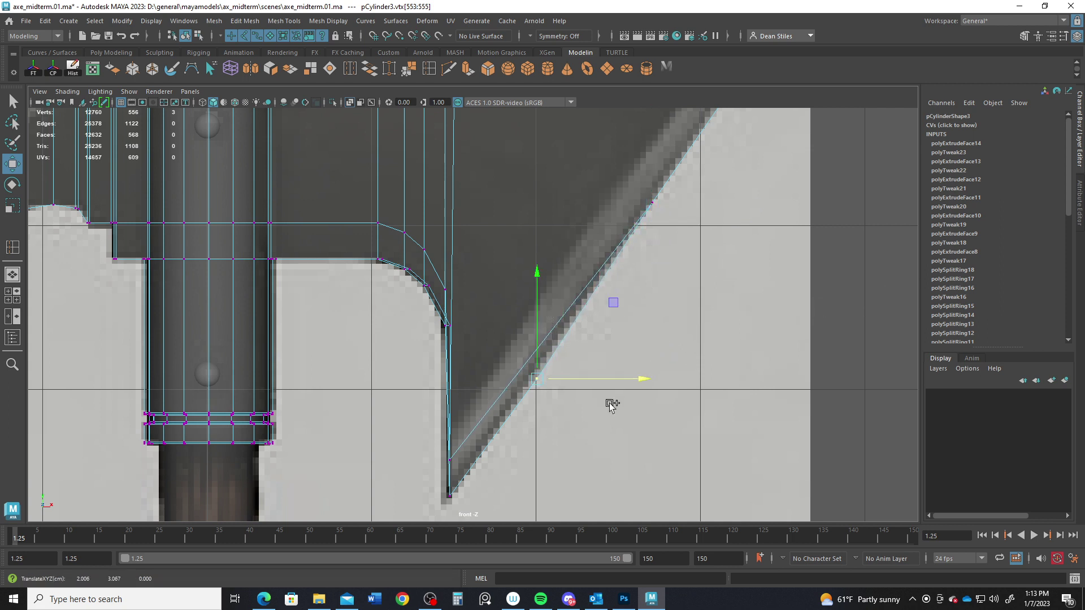
Move the blade's topmost front vertices slightly outward to the reference's upper tip.
alt+middle_drag(613, 214, 574, 394)
drag(706, 259, 706, 260)
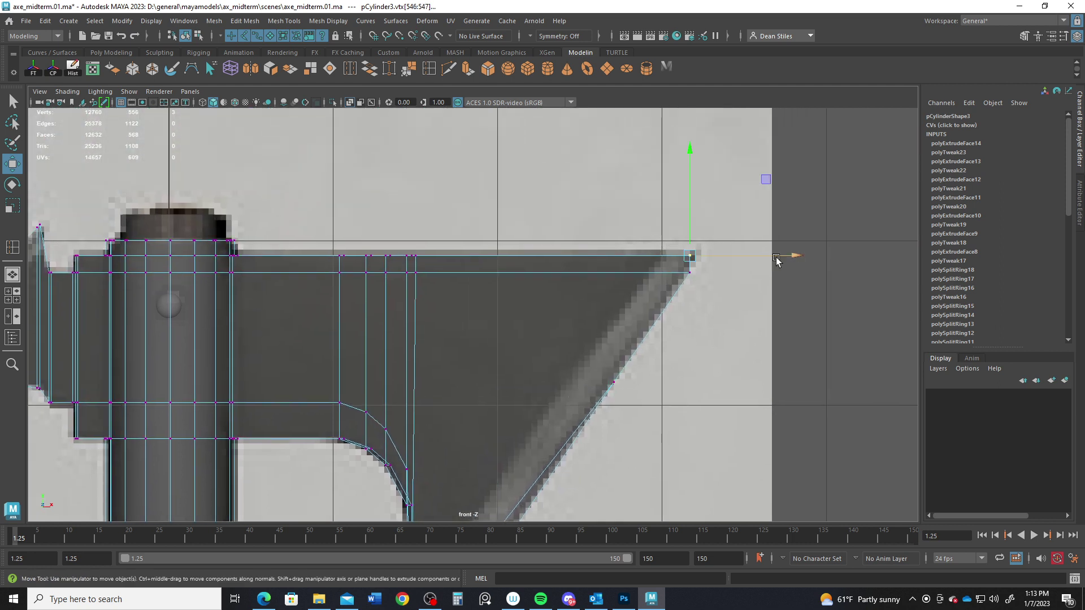
drag(783, 257, 797, 256)
alt+middle_drag(582, 339, 809, 322)
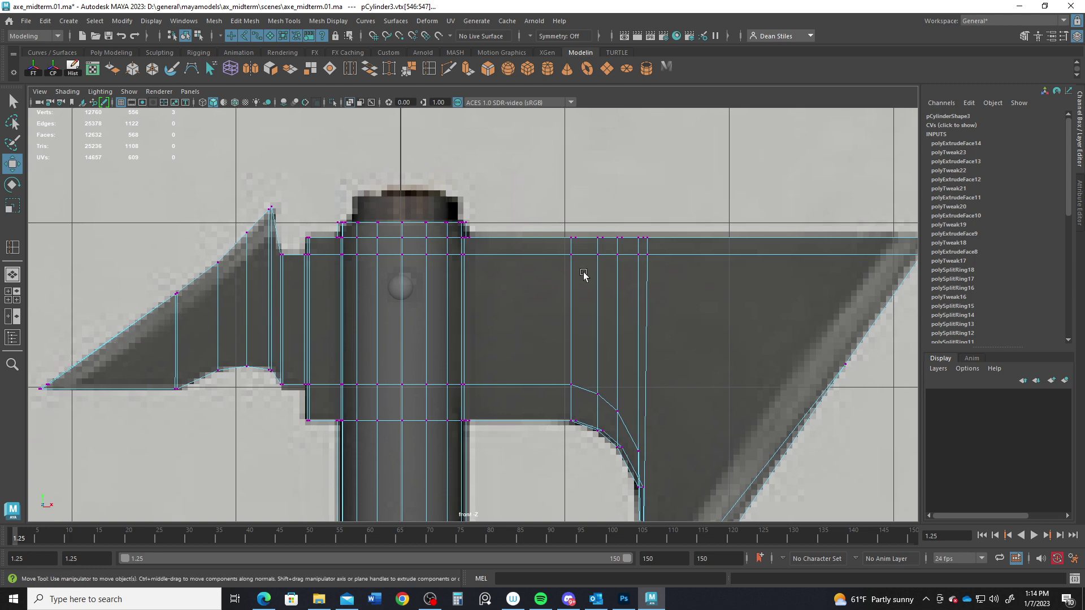
Examine the axe head in perspective with smooth preview and compare the smoothed blade with the front reference.
alt+middle_drag(584, 274, 443, 224)
key(space)
key(space)
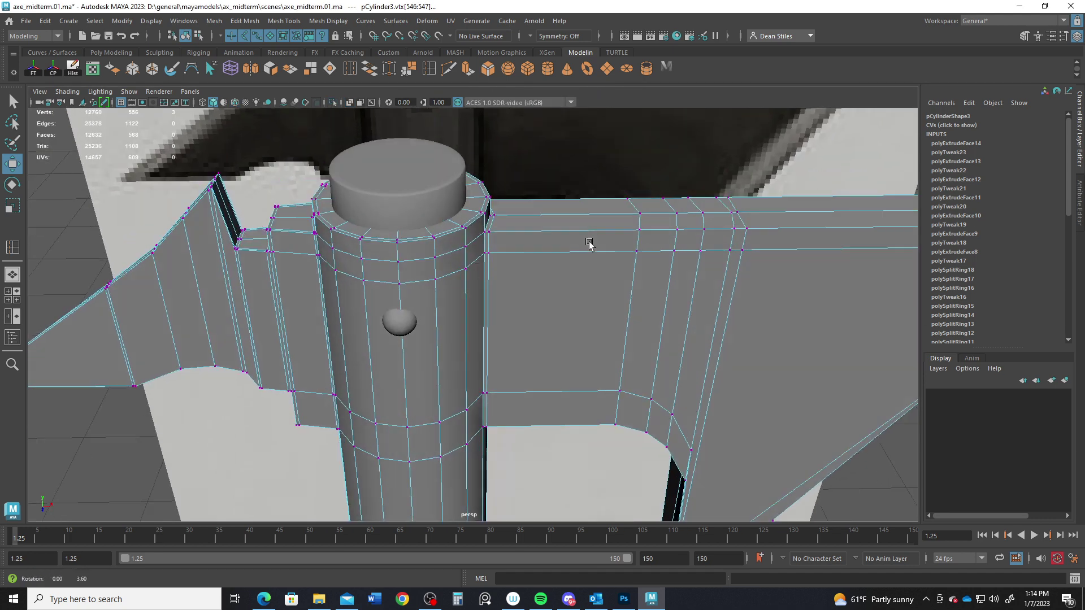
alt+drag(541, 260, 552, 283)
alt+right_drag(552, 283, 500, 278)
alt+drag(500, 279, 497, 291)
right_drag(497, 290, 560, 240)
key(3)
alt+drag(569, 227, 565, 355)
key(space)
key(space)
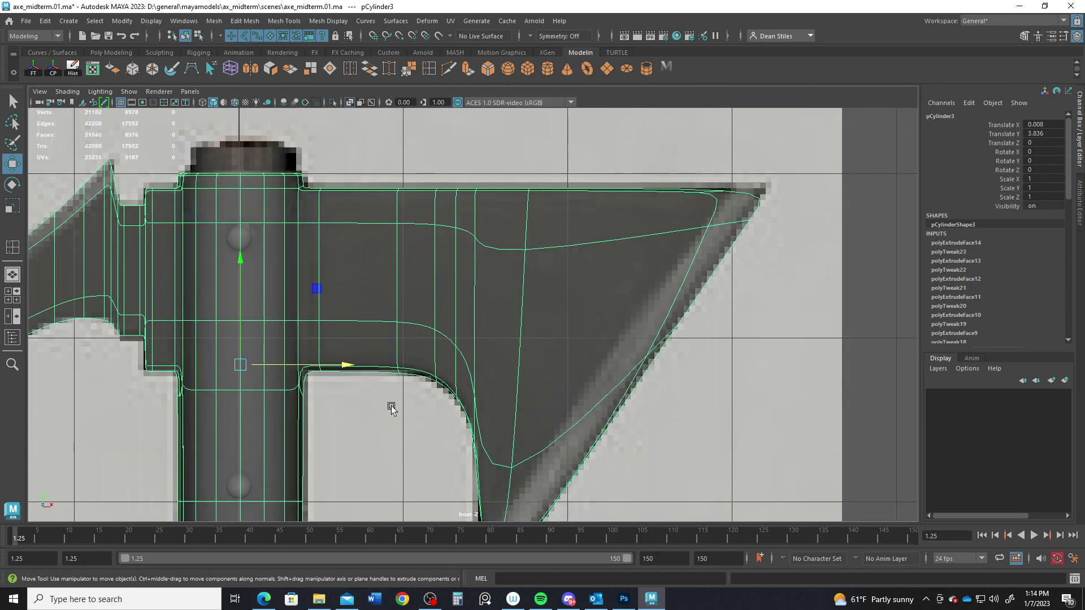
scroll(392, 407, up, 3)
Insert a vertical edge loop just in front of the blade's back edge and check the lower tip in smooth preview.
key(1)
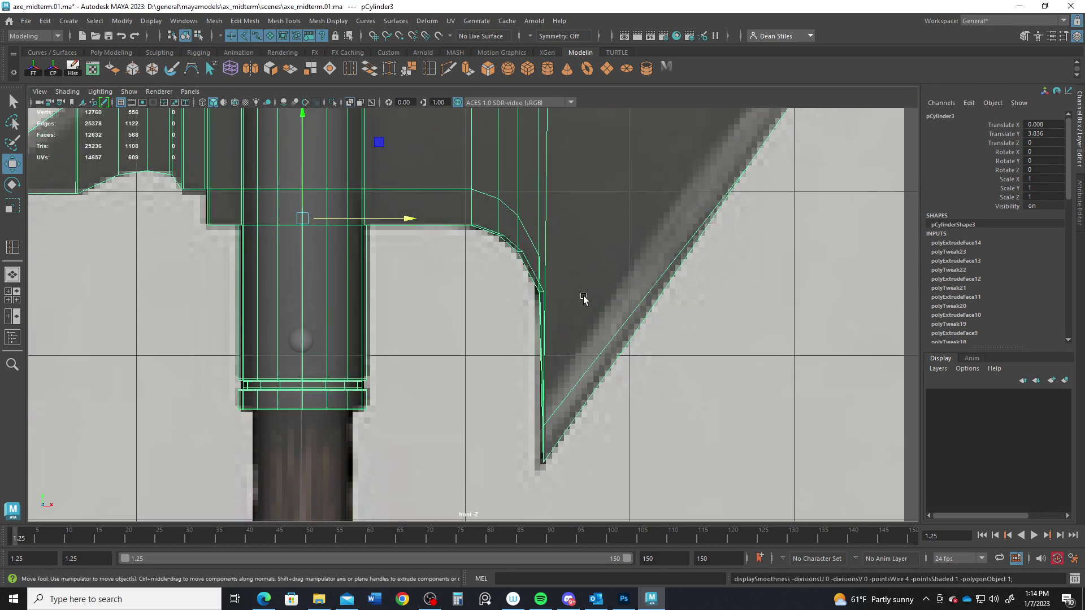
click(428, 72)
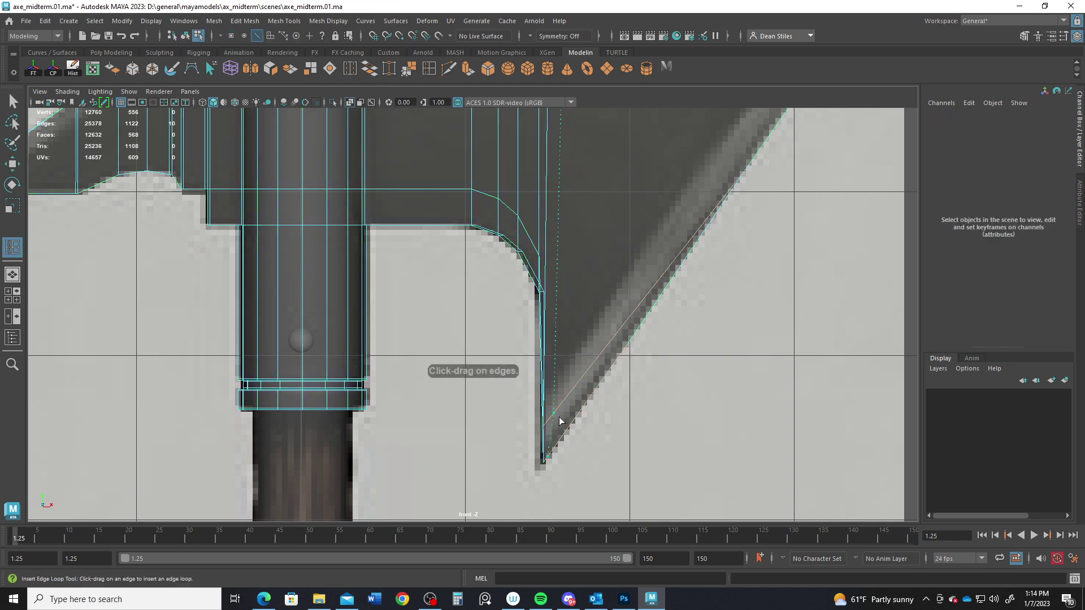
drag(557, 420, 557, 418)
key(q)
right_drag(548, 264, 620, 208)
key(3)
scroll(602, 430, down, 6)
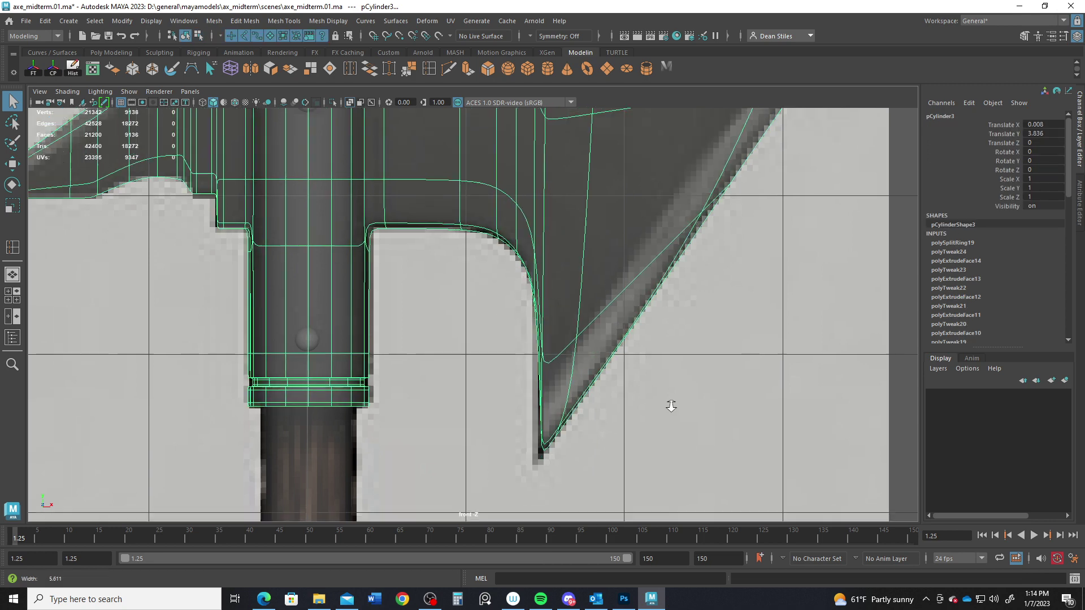
key(1)
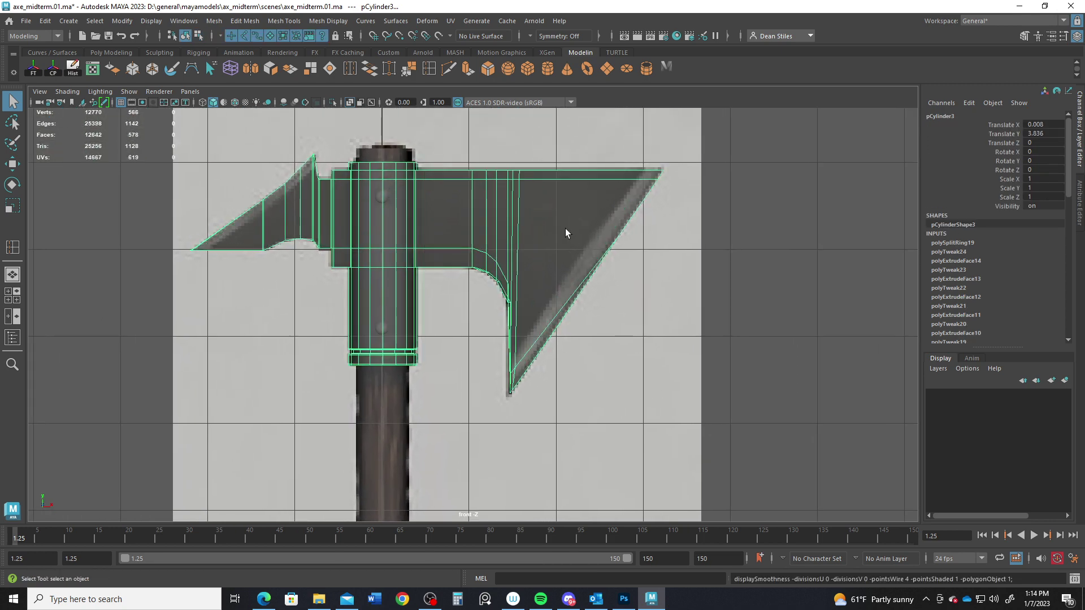
Insert a horizontal edge loop close to the blade's top edge and turn on smooth preview.
scroll(680, 220, up, 2)
alt+middle_drag(548, 145, 531, 255)
scroll(531, 255, up, 1)
scroll(532, 256, up, 2)
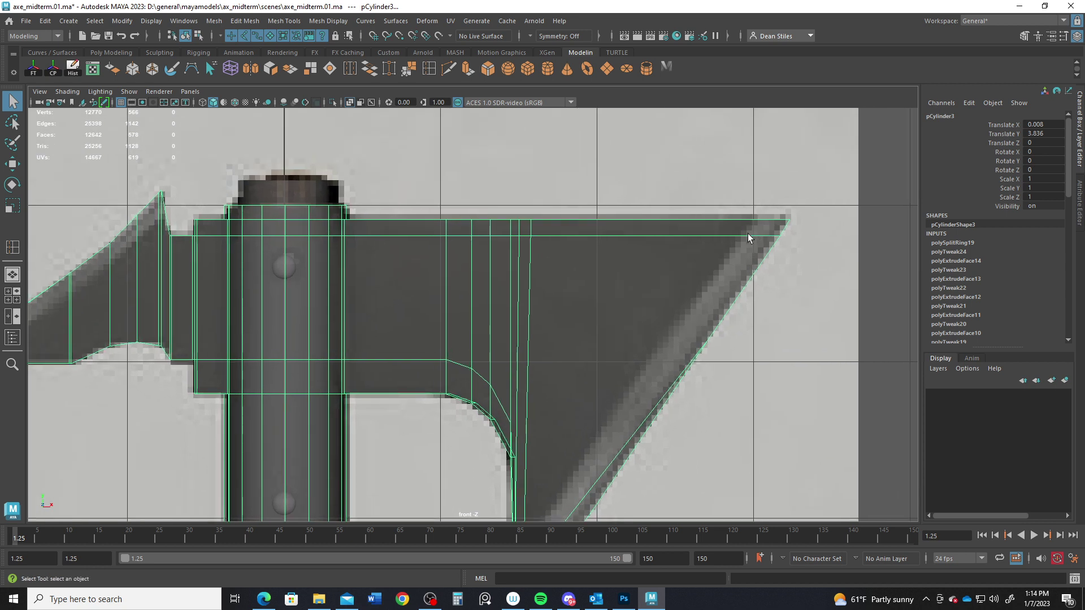
click(429, 70)
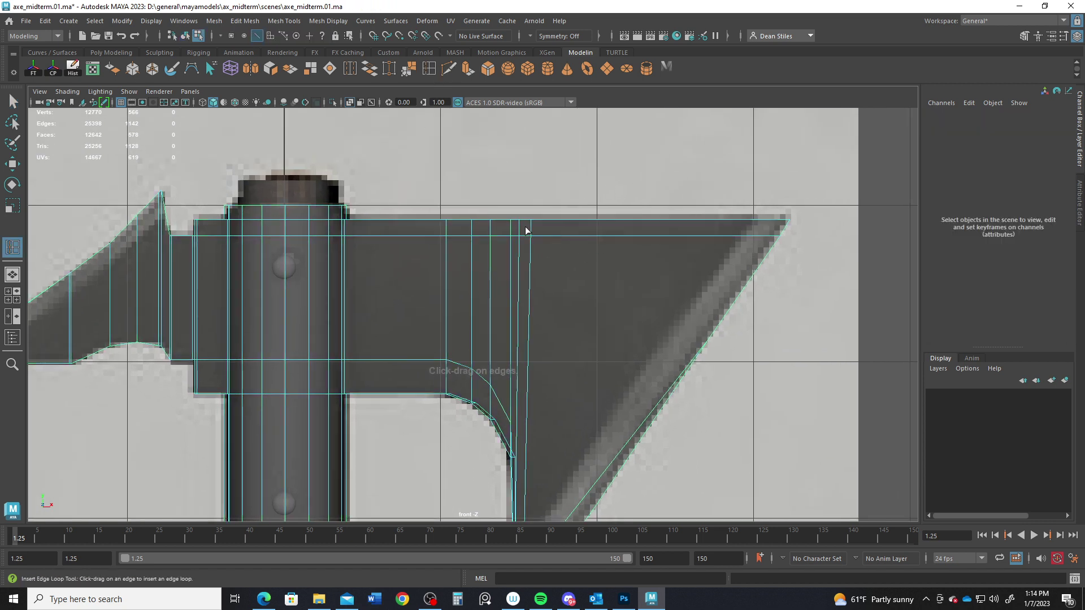
click(531, 227)
right_drag(531, 227, 633, 151)
key(3)
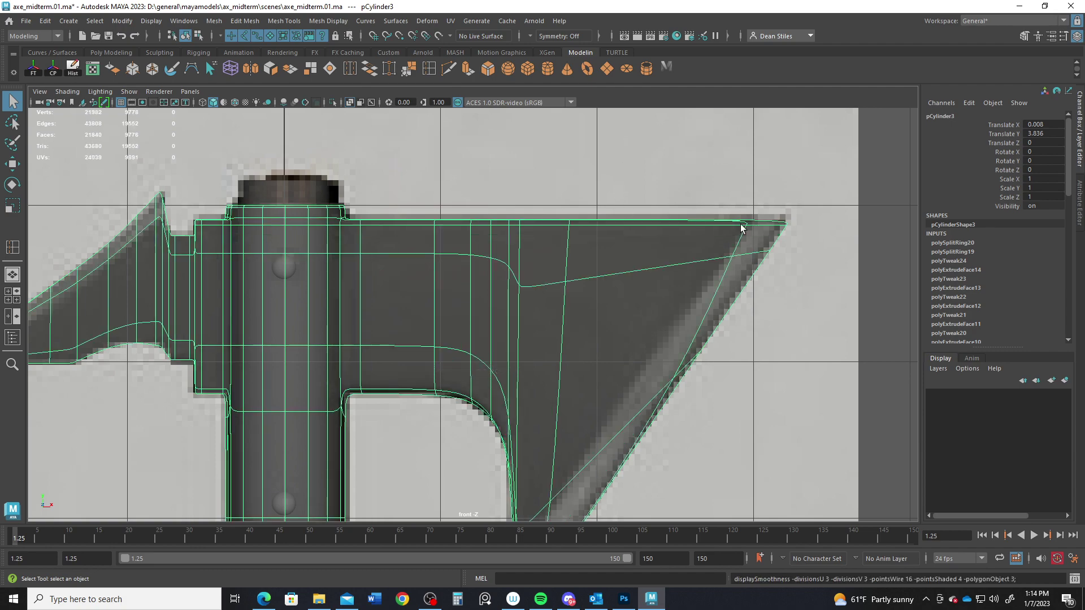
Examine the smoothed blade's shape and thickness in the perspective and top views.
alt+middle_drag(673, 249, 623, 210)
key(space)
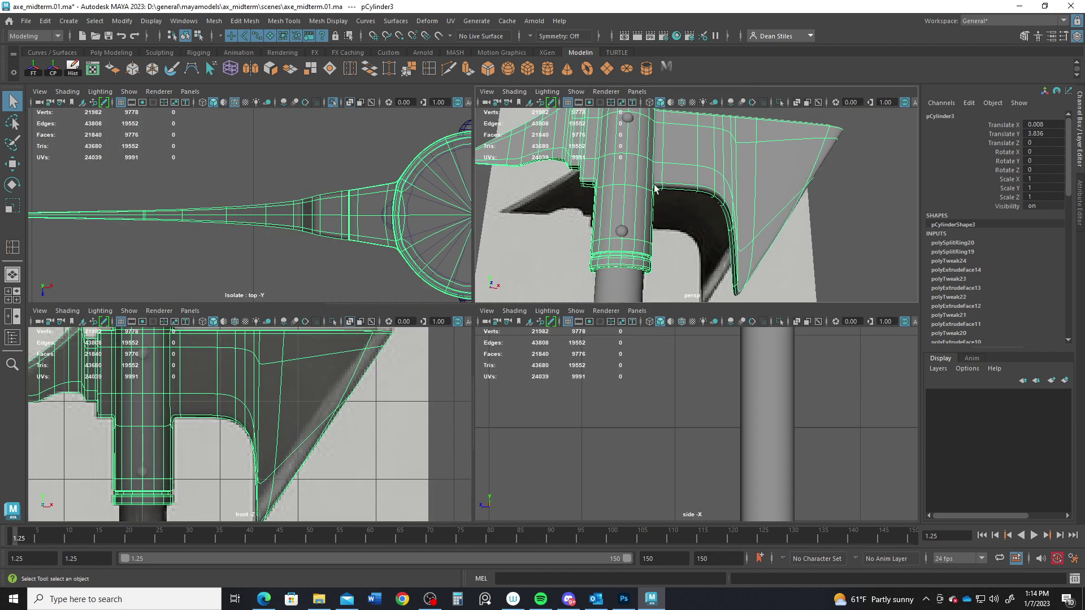
key(space)
alt+drag(613, 218, 547, 309)
key(space)
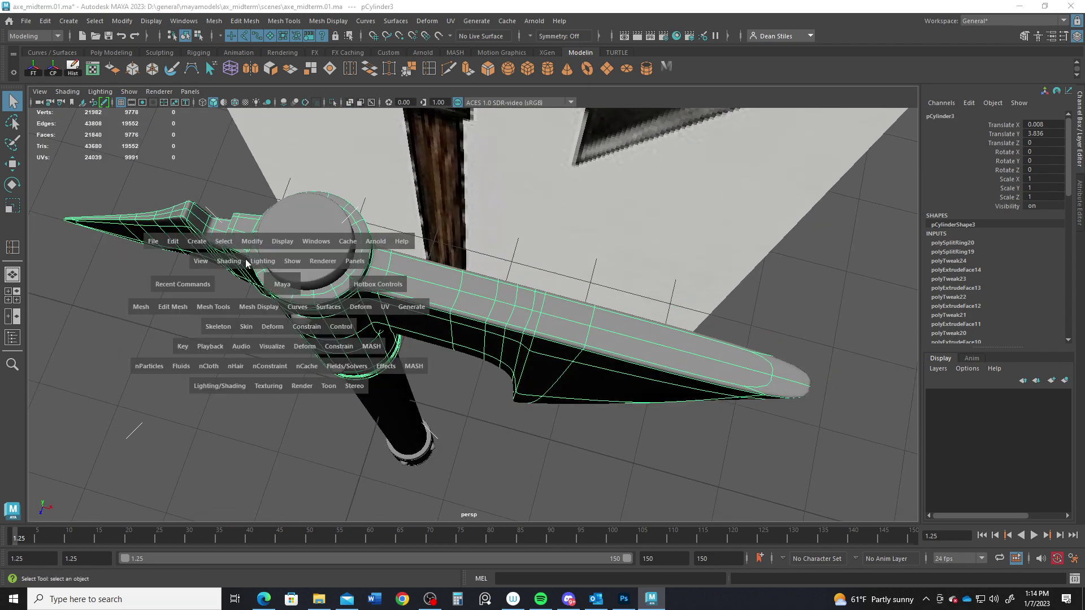
drag(364, 249, 290, 222)
alt+middle_drag(366, 264, 243, 260)
alt+middle_drag(810, 317, 520, 299)
alt+middle_drag(713, 300, 365, 279)
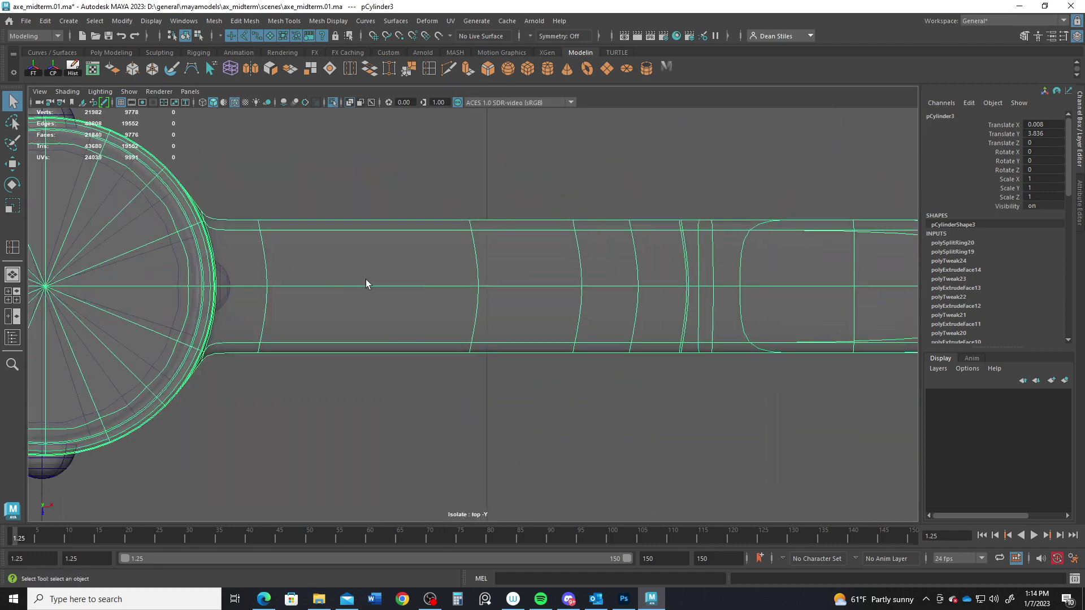
scroll(365, 279, down, 6)
alt+middle_drag(397, 247, 341, 265)
Turn off smooth preview and scale the blade's vertices beyond the first straight section thinner along Z in the top view.
key(1)
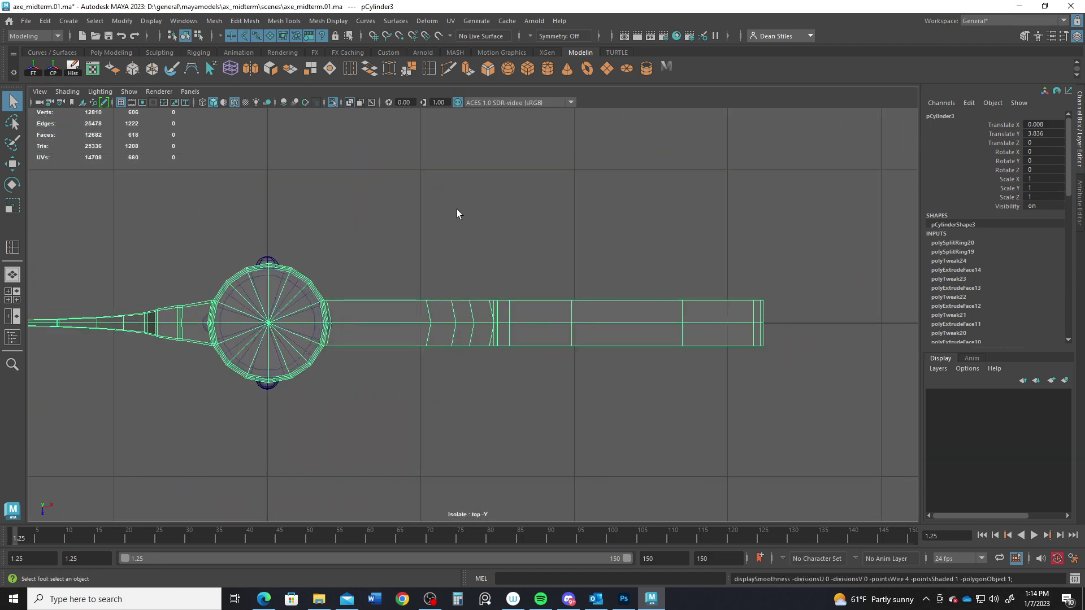
click(350, 103)
alt+right_drag(460, 348, 475, 349)
right_drag(511, 264, 468, 266)
drag(395, 267, 833, 391)
key(r)
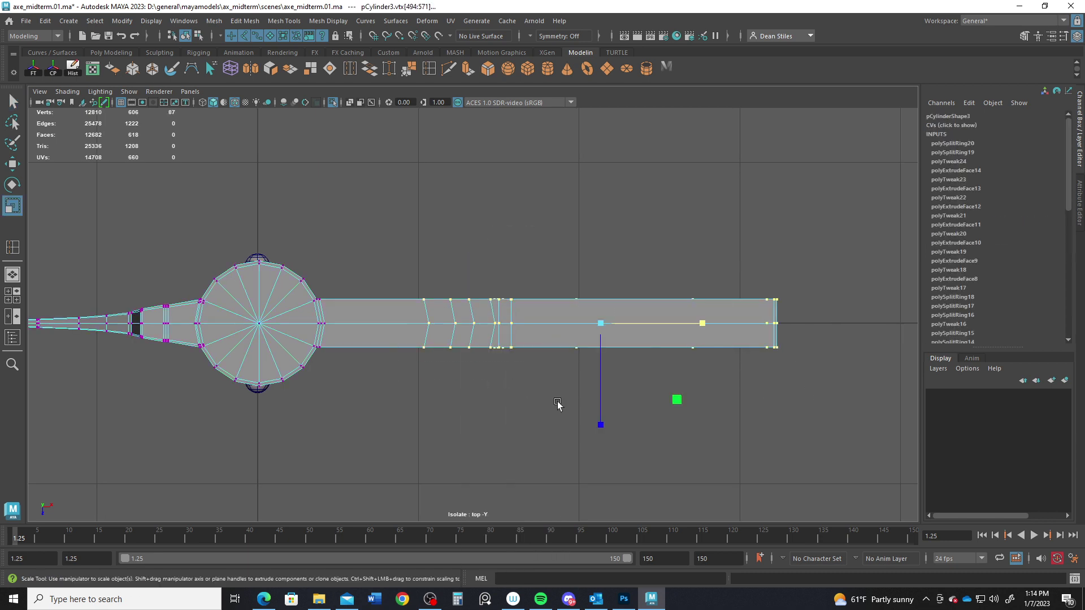
drag(602, 427, 599, 392)
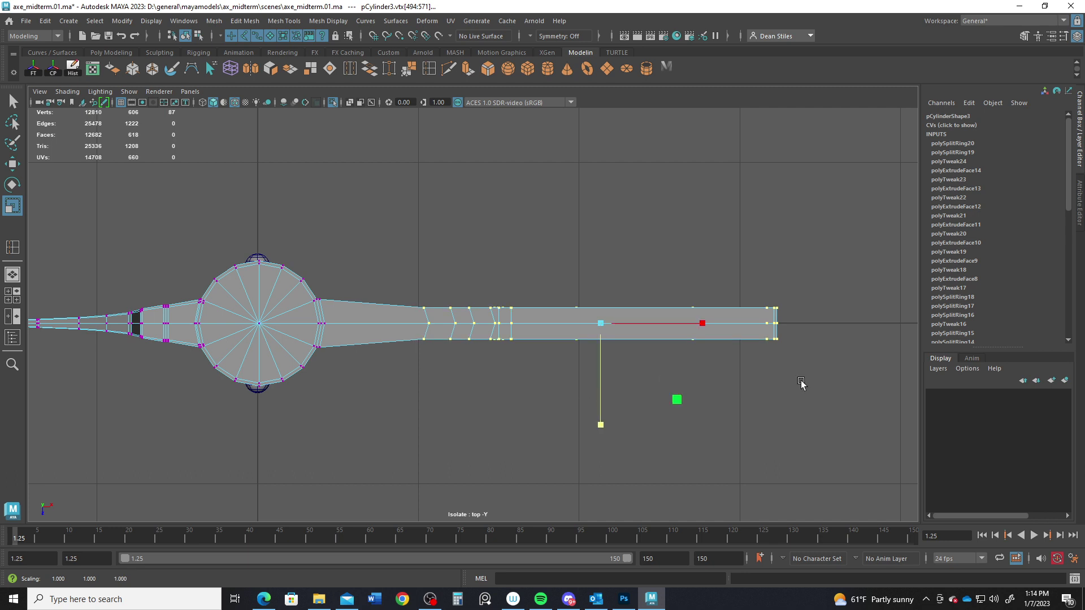
Taper the neck of the blade by scaling successive vertex columns narrower along Z toward the blade.
drag(836, 383, 446, 242)
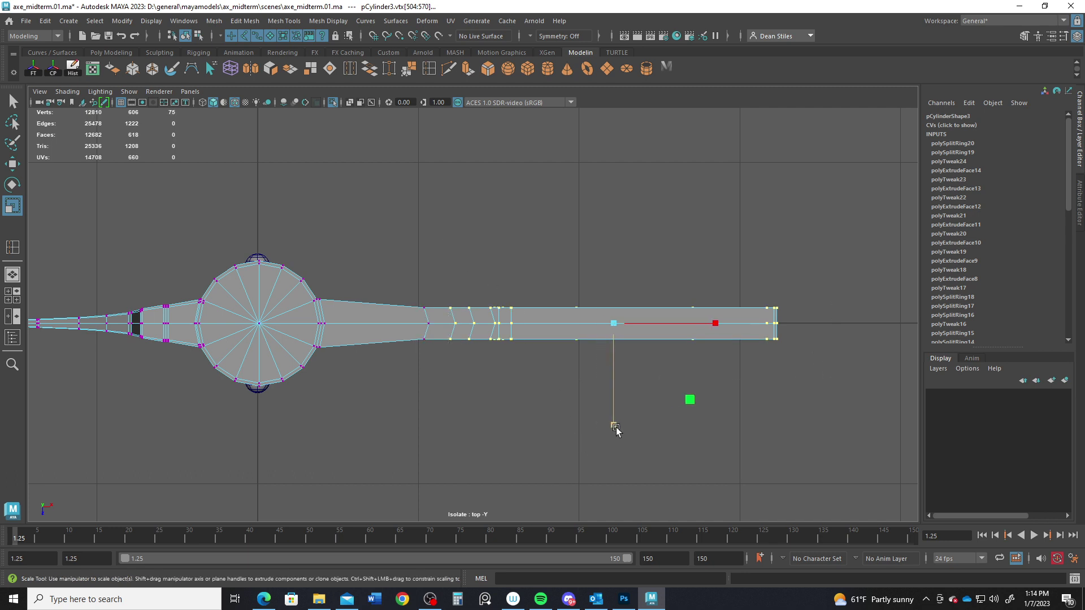
drag(616, 431, 609, 409)
drag(860, 390, 485, 248)
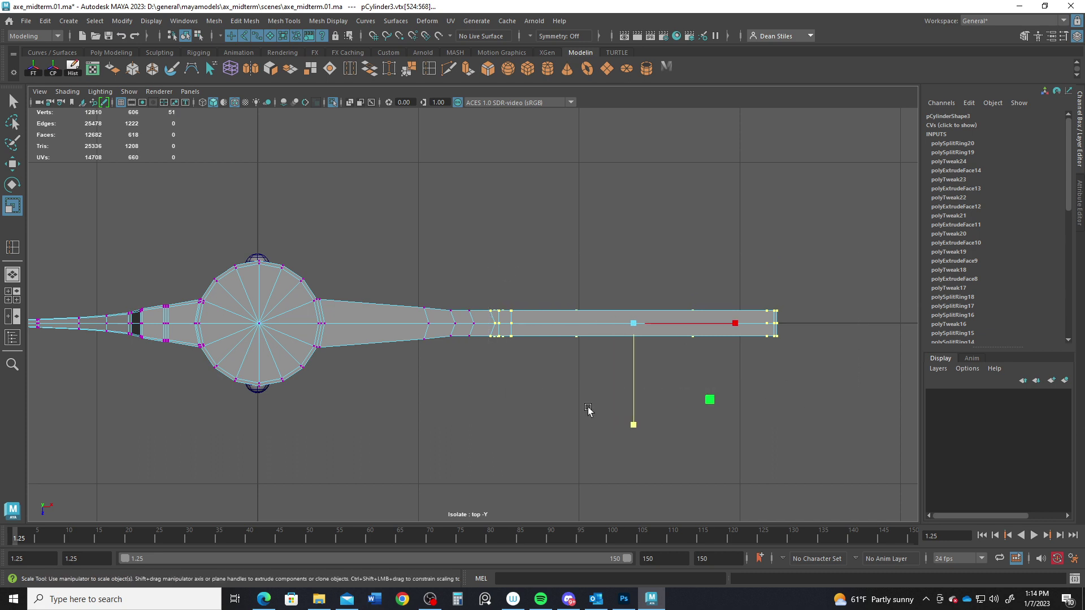
drag(634, 429, 633, 412)
scroll(473, 300, up, 3)
drag(470, 301, 469, 422)
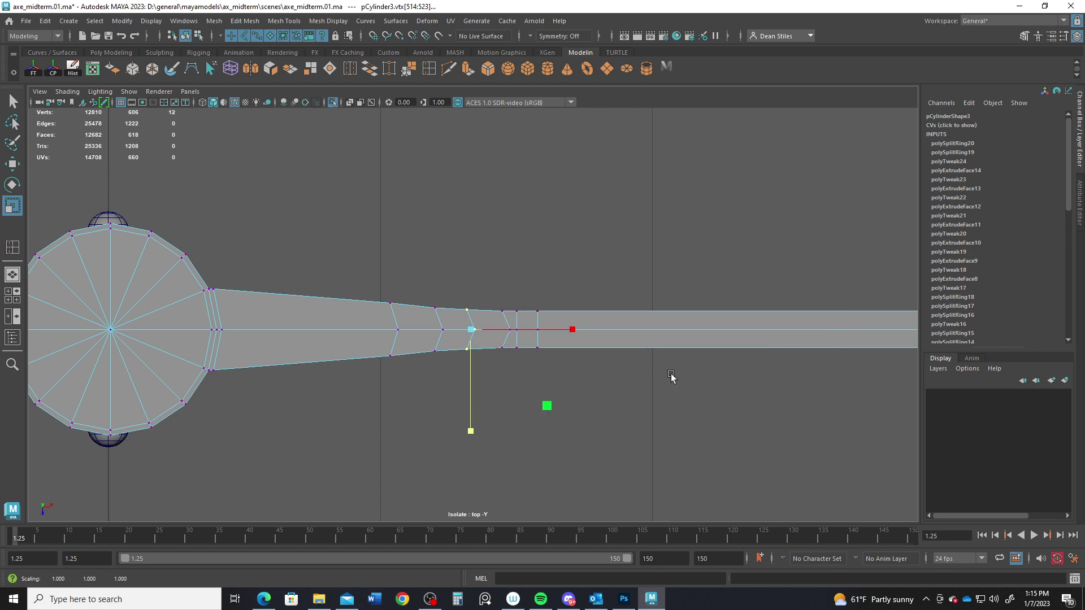
Scale the vertices from the blade's back edge outward thinner along Z, then those from the inserted edge loop outward thinner still.
alt+middle_drag(671, 377, 606, 391)
drag(876, 434, 366, 253)
drag(605, 451, 605, 442)
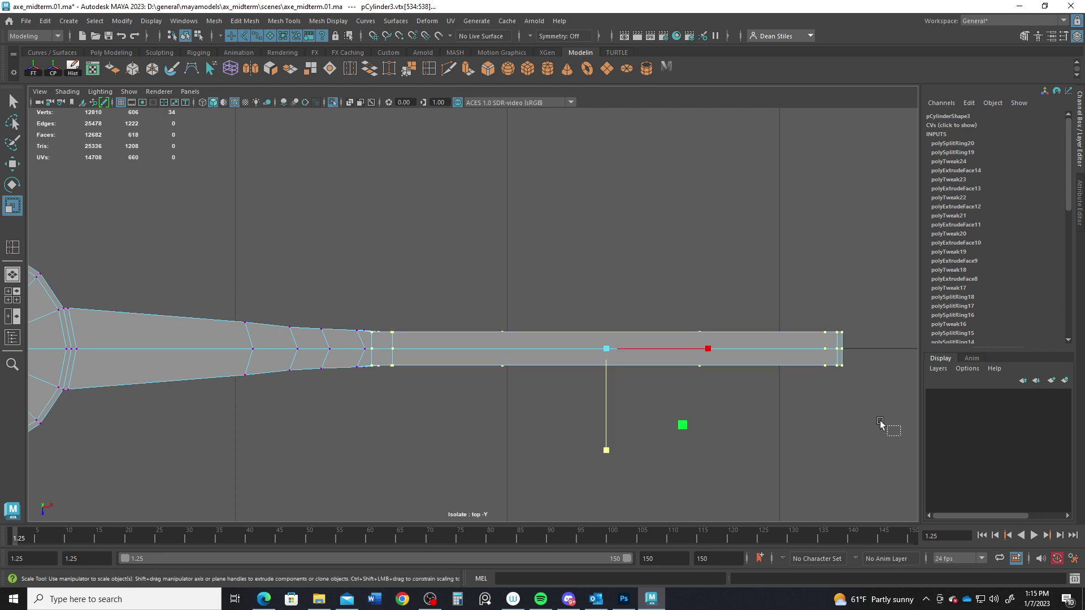
drag(900, 434, 381, 261)
drag(617, 451, 631, 437)
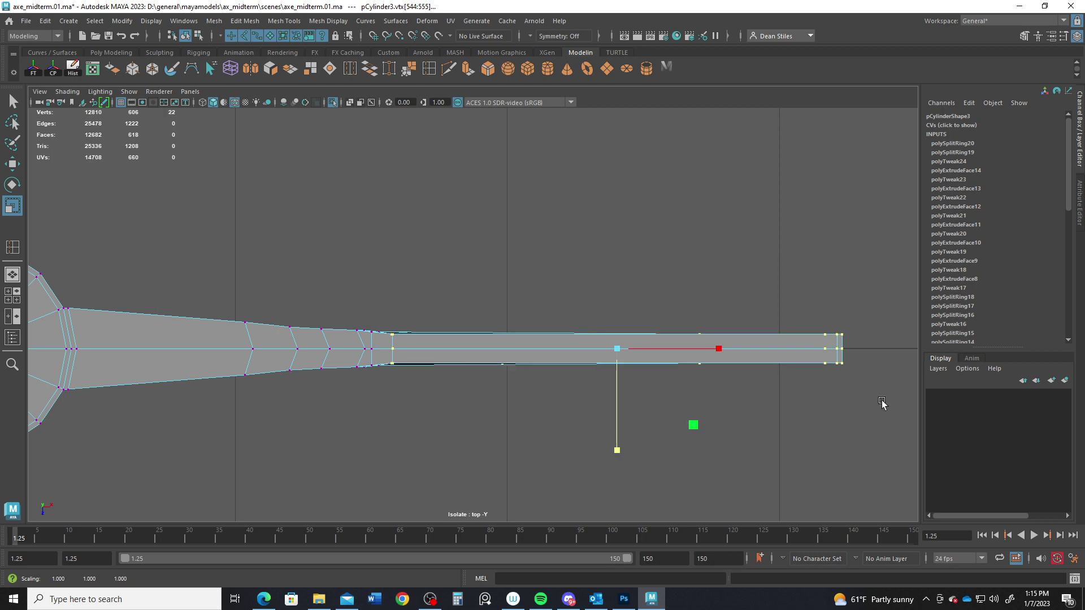
Scale the blade vertices beyond the back edge thinner along Z, then those nearer the cutting tip thinner still.
drag(882, 403, 477, 214)
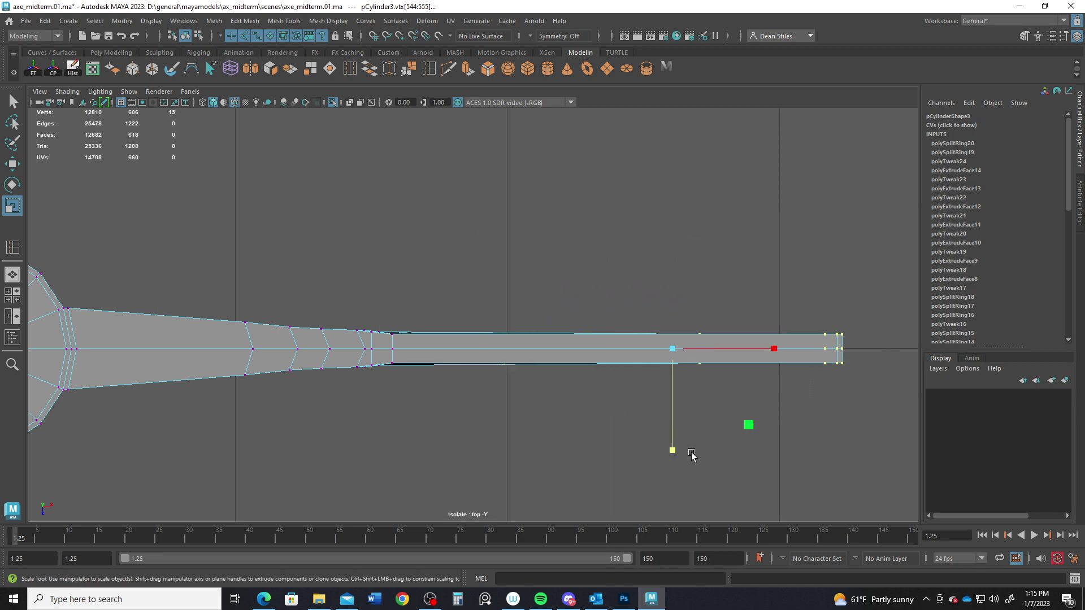
drag(673, 450, 676, 431)
drag(879, 423, 612, 219)
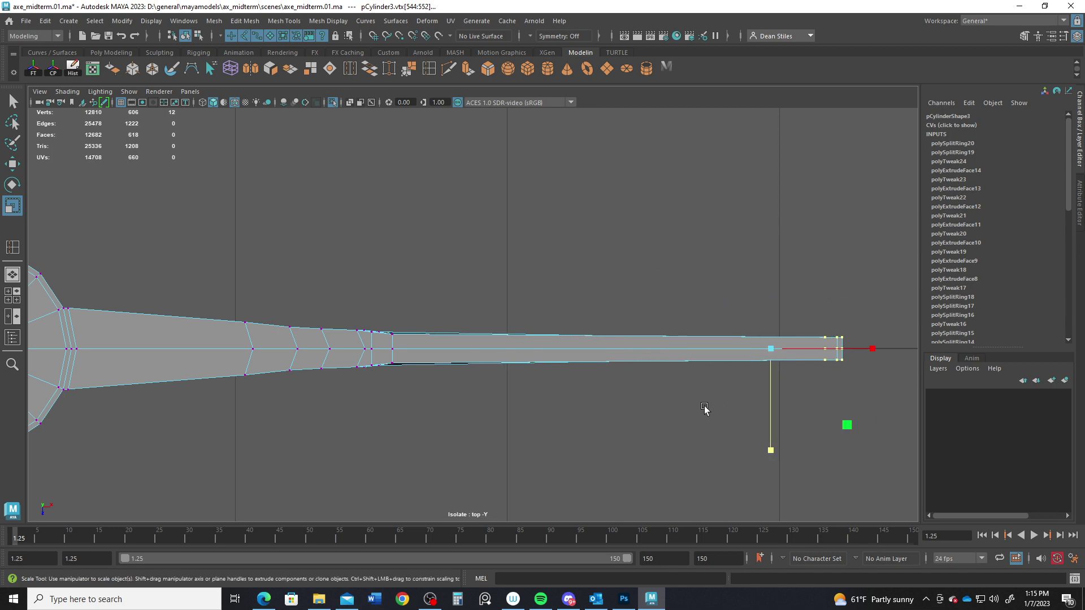
drag(772, 450, 770, 432)
Scale the nine vertices at the blade's outer tip thinner along Z, then adjust the mid-blade vertex column to fit the taper.
alt+middle_drag(771, 353, 475, 305)
alt+right_drag(475, 305, 694, 418)
drag(628, 285, 560, 217)
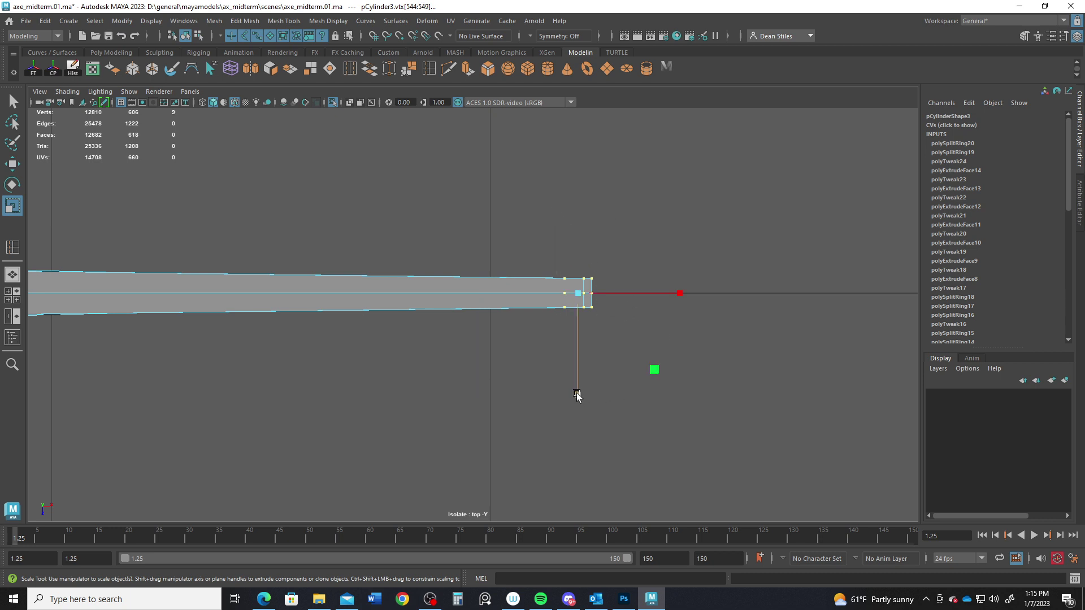
drag(577, 395, 590, 355)
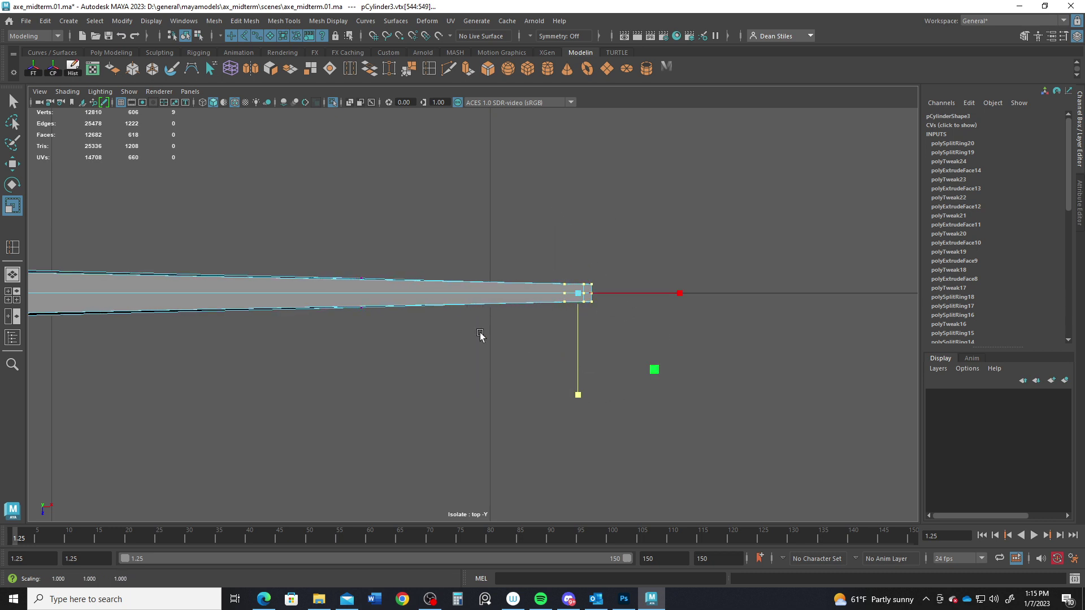
drag(390, 328, 334, 233)
drag(363, 400, 368, 363)
Examine the blade's taper in the perspective view, then compare it with the top view.
alt+middle_drag(363, 359, 610, 397)
alt+right_drag(610, 397, 613, 235)
key(space)
key(space)
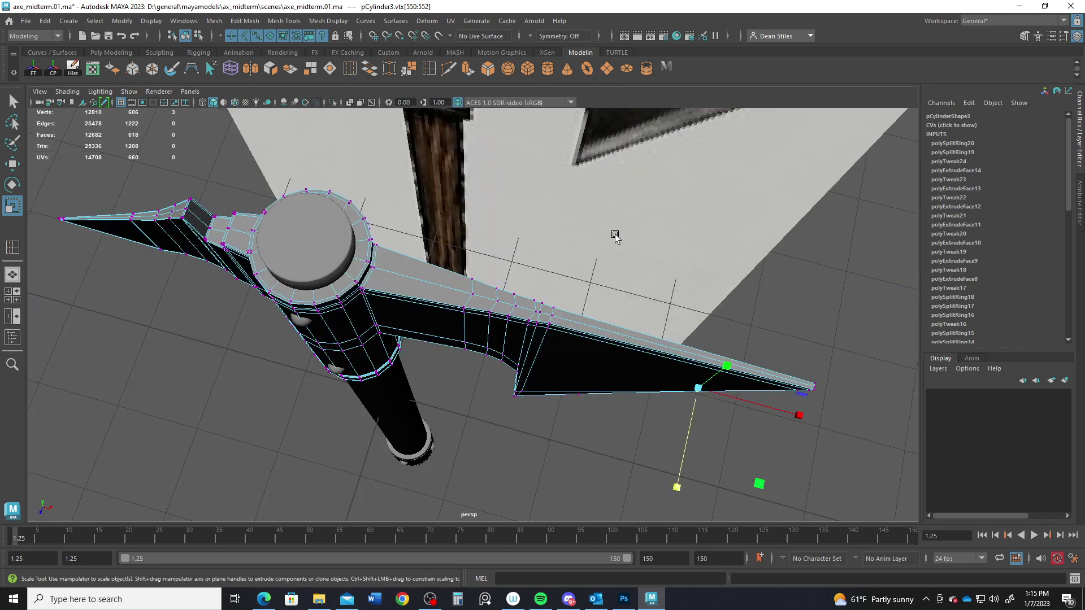
alt+drag(574, 300, 275, 292)
key(space)
key(space)
alt+right_drag(396, 306, 565, 375)
alt+middle_drag(339, 355, 581, 366)
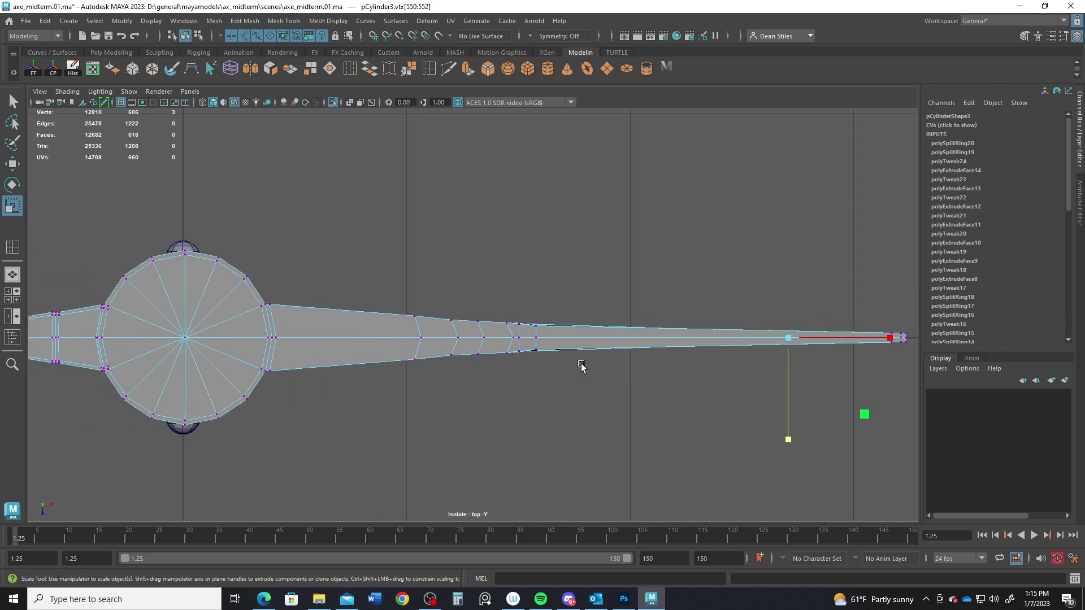
Scale the vertex columns where the neck meets the blade narrower along Z, including the protruding pair just before the blade's back edge.
alt+right_drag(582, 365, 693, 444)
drag(519, 300, 550, 451)
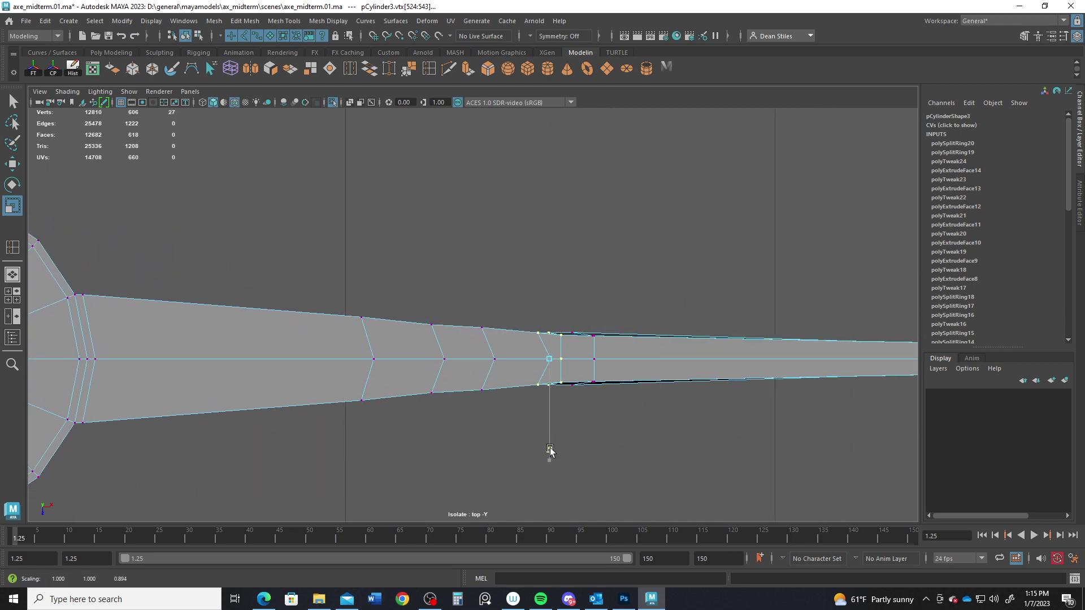
drag(566, 304, 635, 408)
drag(584, 461, 585, 449)
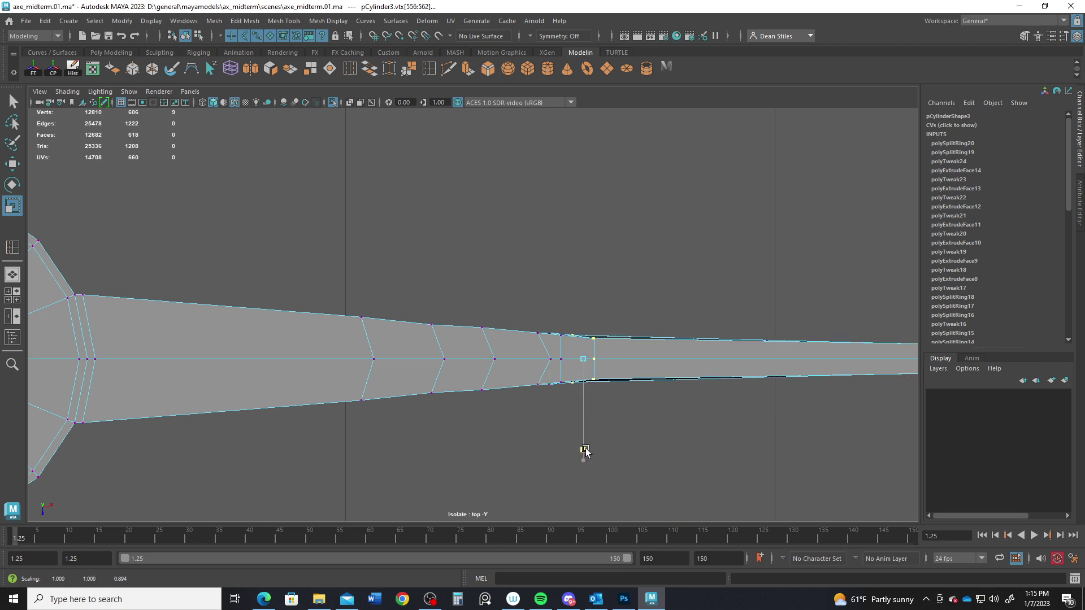
drag(500, 312, 565, 402)
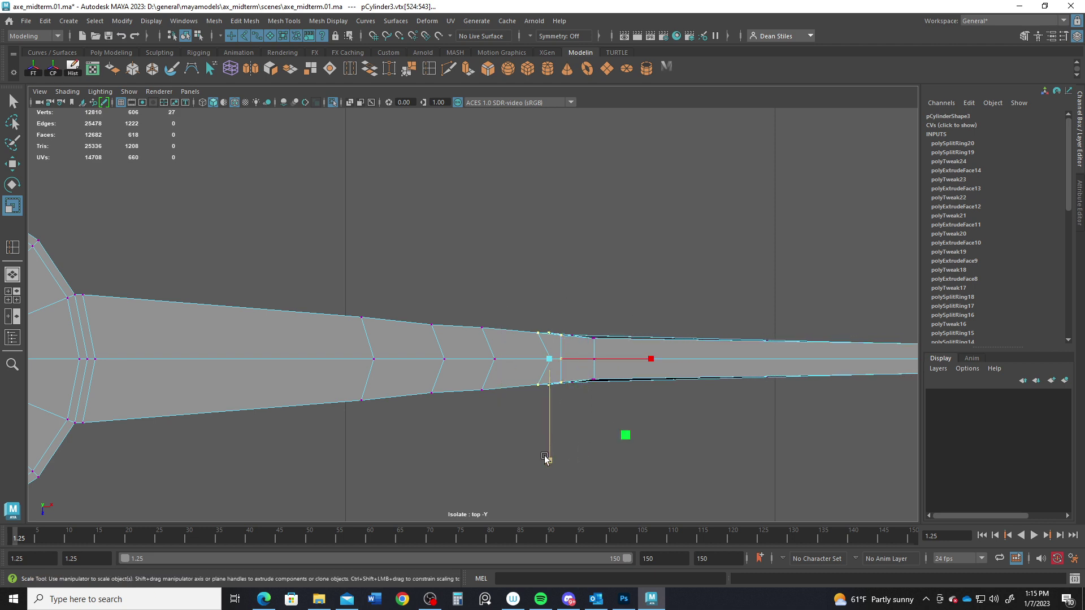
drag(549, 461, 552, 450)
drag(566, 309, 582, 335)
drag(580, 389, 579, 388)
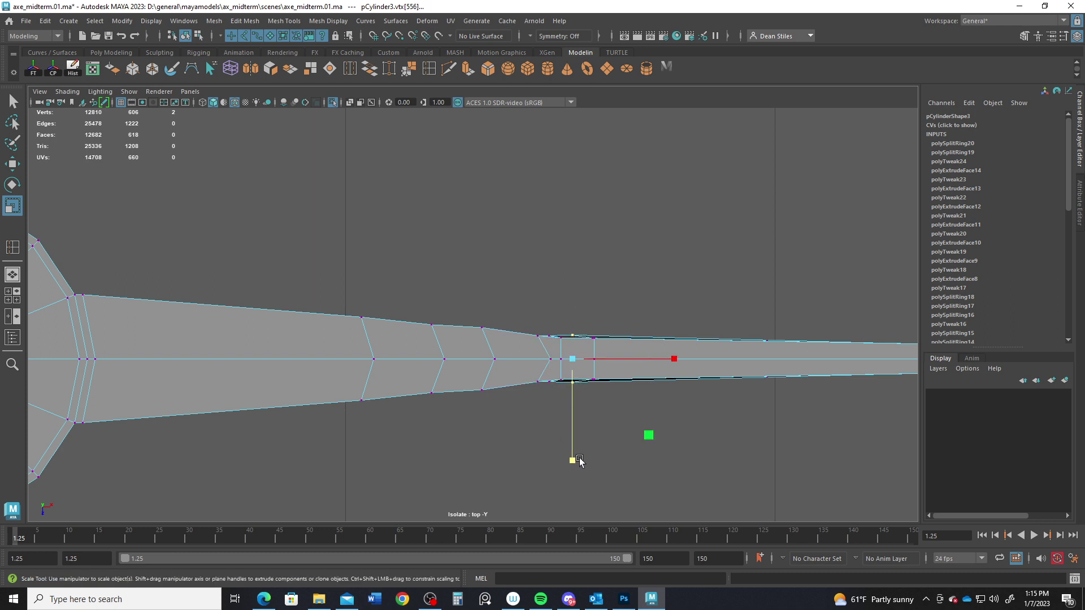
drag(574, 458, 574, 463)
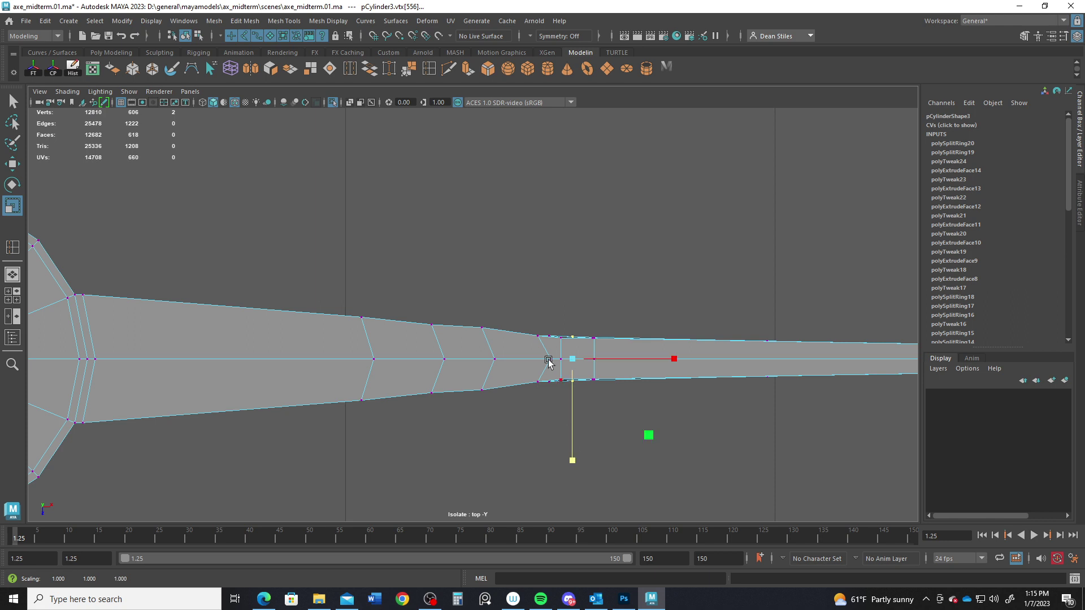
Scale the last neck column before the blade narrower along Z, then refine the columns around the blade's back edge.
drag(466, 310, 511, 409)
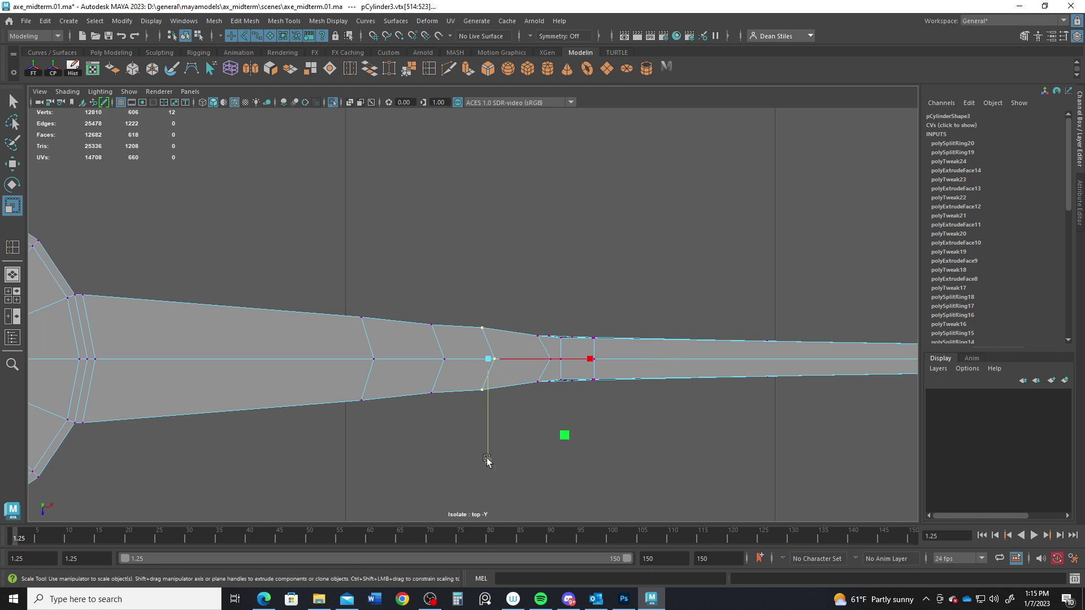
drag(488, 460, 490, 451)
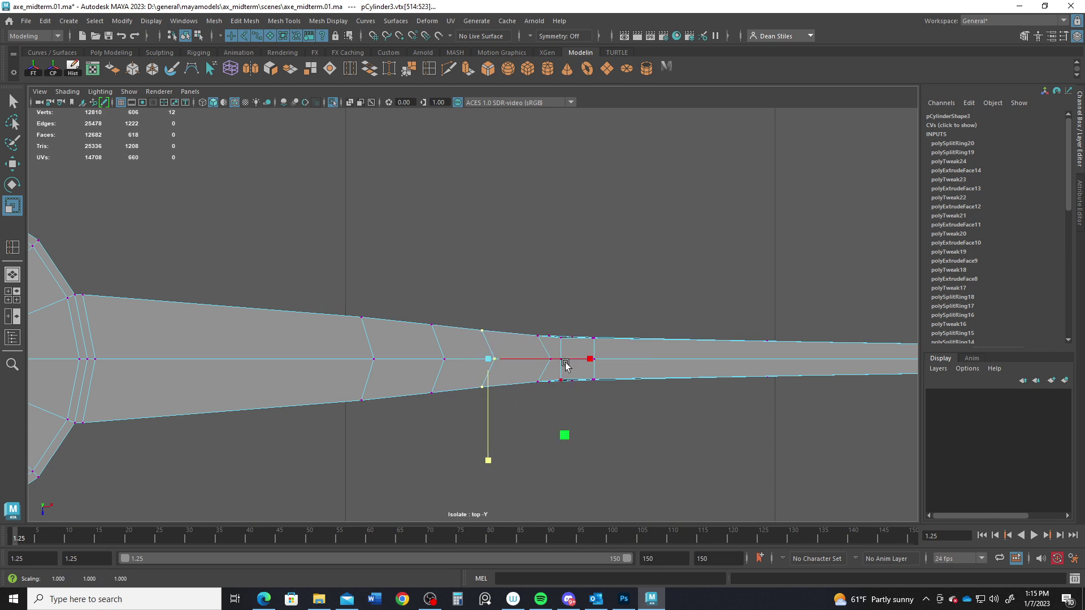
drag(586, 320, 592, 457)
drag(542, 321, 577, 342)
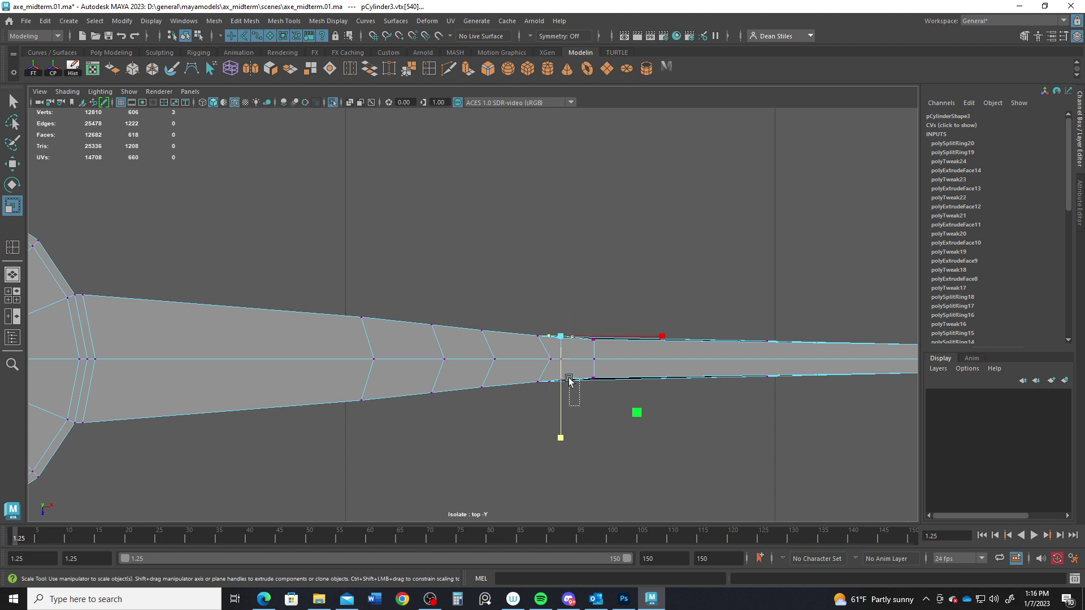
shift+drag(569, 380, 569, 380)
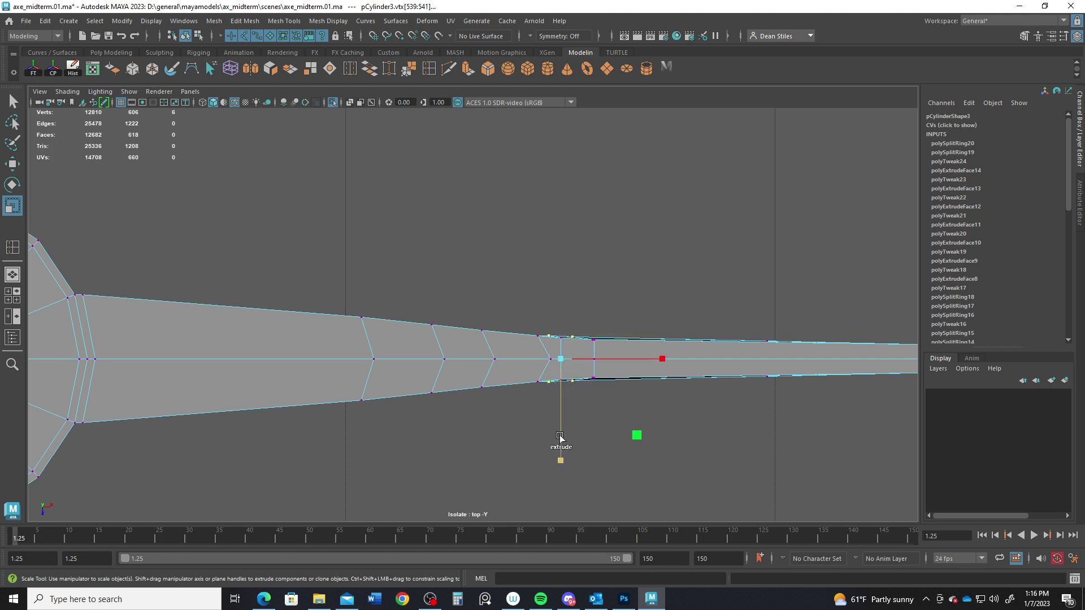
drag(559, 437, 561, 452)
Scale the three-vertex column midway along the blade slightly thinner along Z to even out the taper.
alt+middle_drag(630, 395, 348, 378)
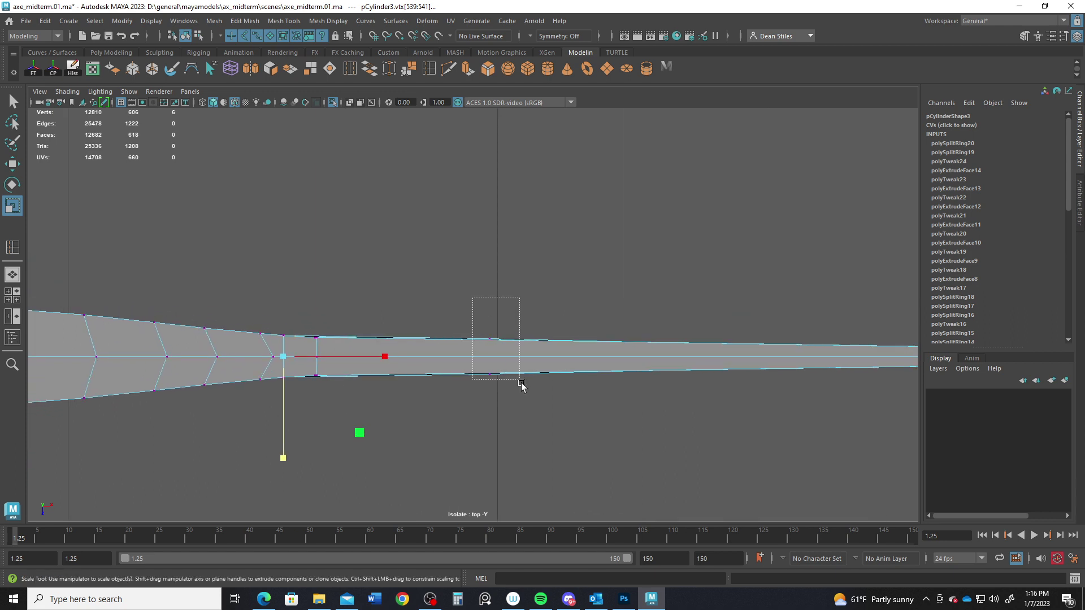
drag(521, 384, 521, 382)
drag(490, 457, 490, 452)
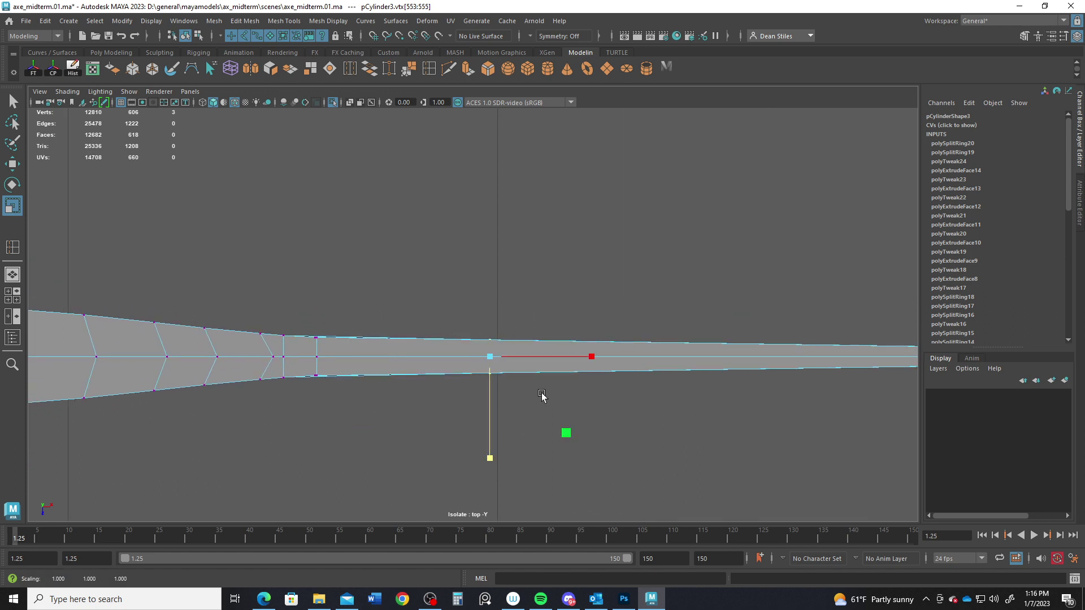
Move the outer vertices on both sides of the blade tip back along X, forming a pointed cutting edge.
alt+middle_drag(541, 395, 313, 419)
alt+right_drag(667, 375, 695, 373)
alt+middle_drag(695, 373, 536, 378)
alt+right_drag(559, 374, 641, 360)
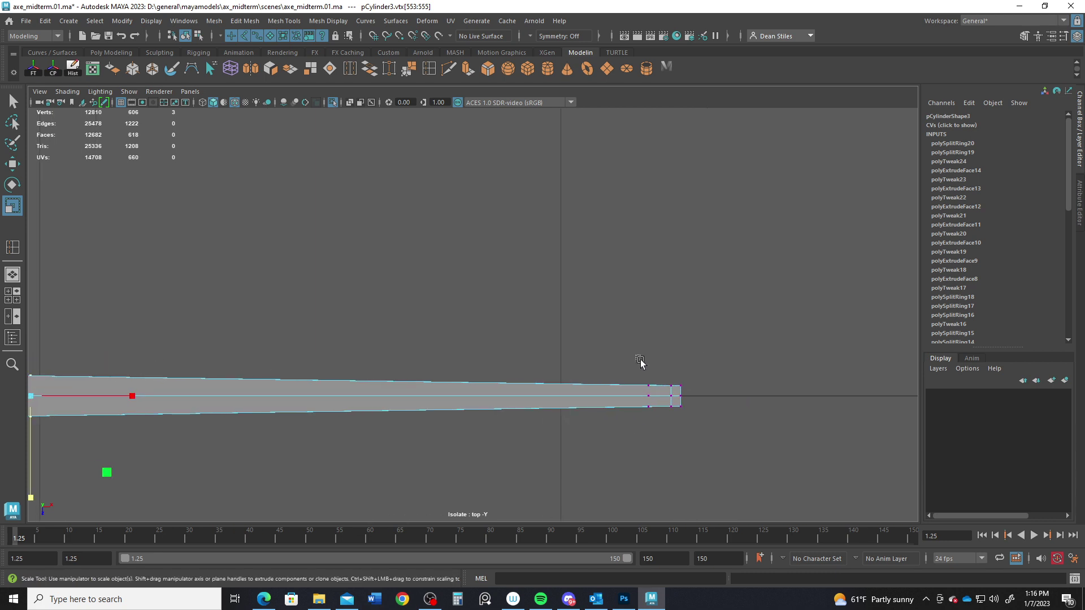
drag(641, 363, 715, 392)
key(w)
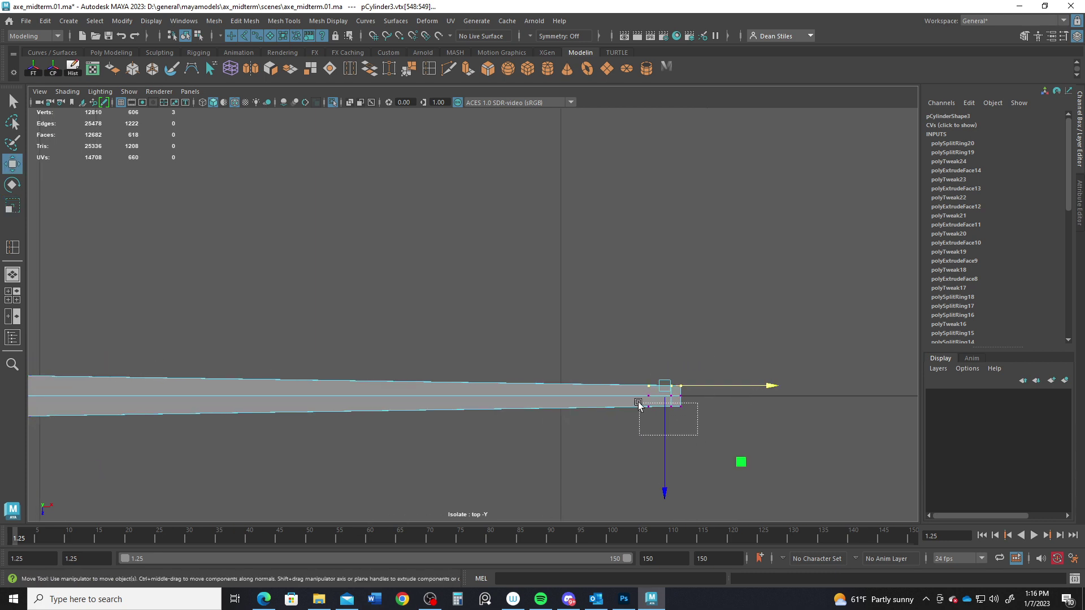
shift+drag(639, 403, 640, 402)
drag(772, 395, 743, 391)
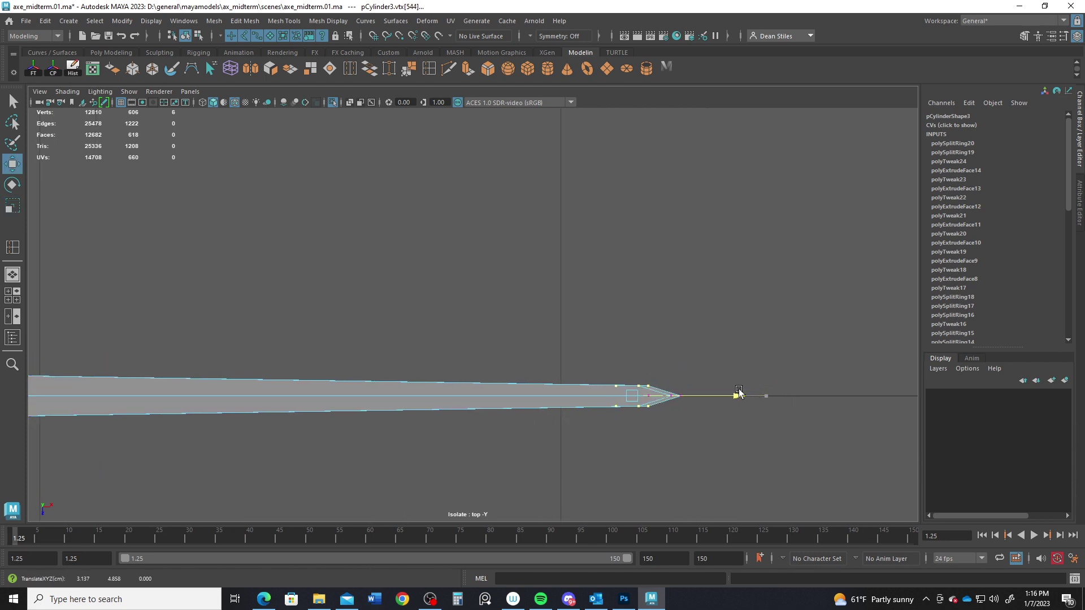
Scale the six side vertices behind the cutting edge closer together along Z.
key(r)
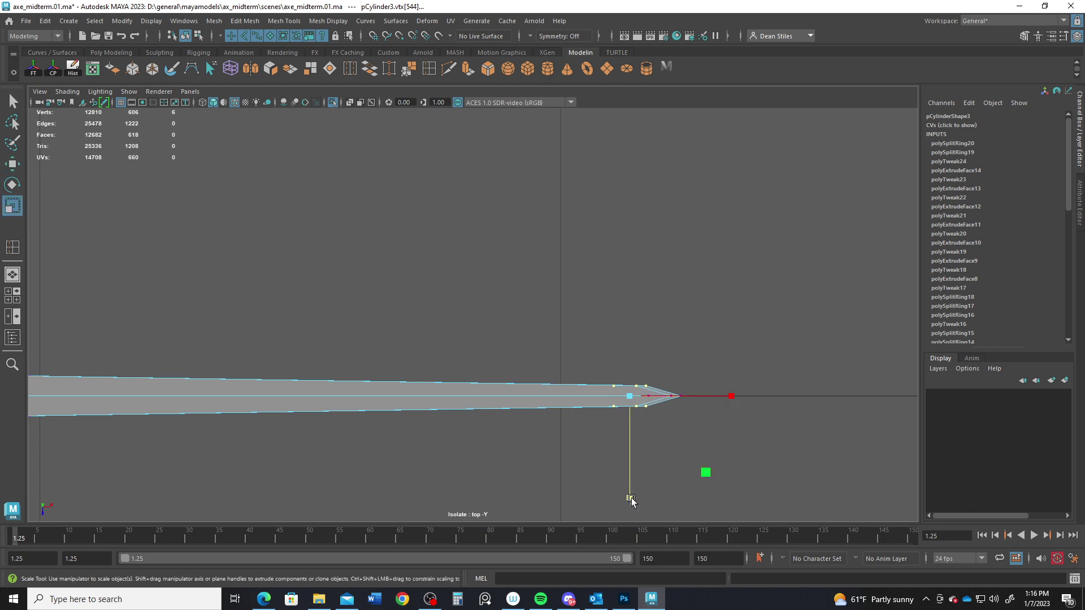
click(634, 502)
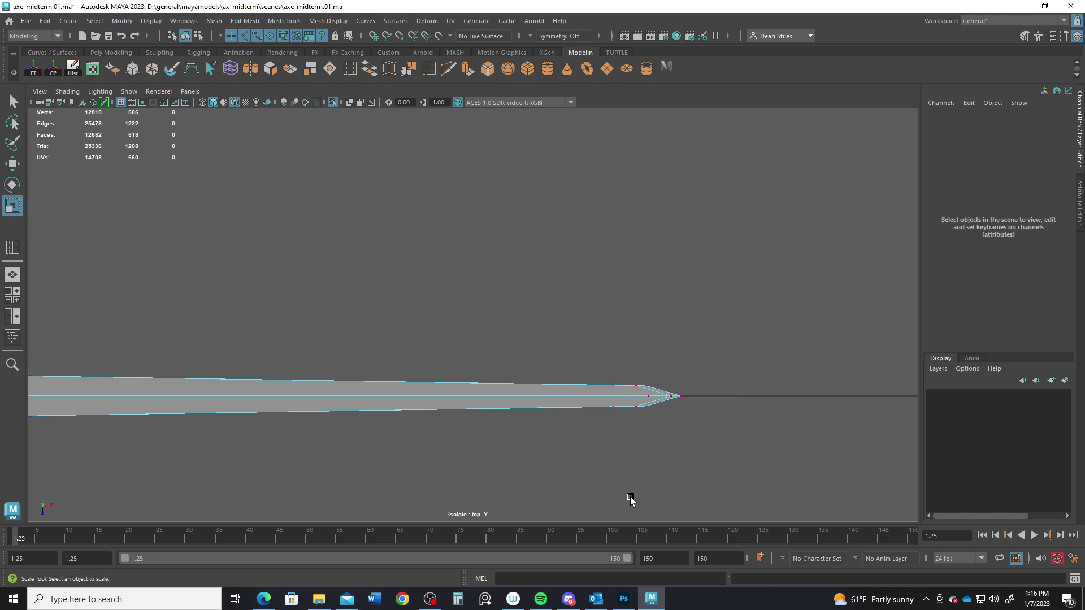
key(ctrl+z)
drag(630, 498, 633, 486)
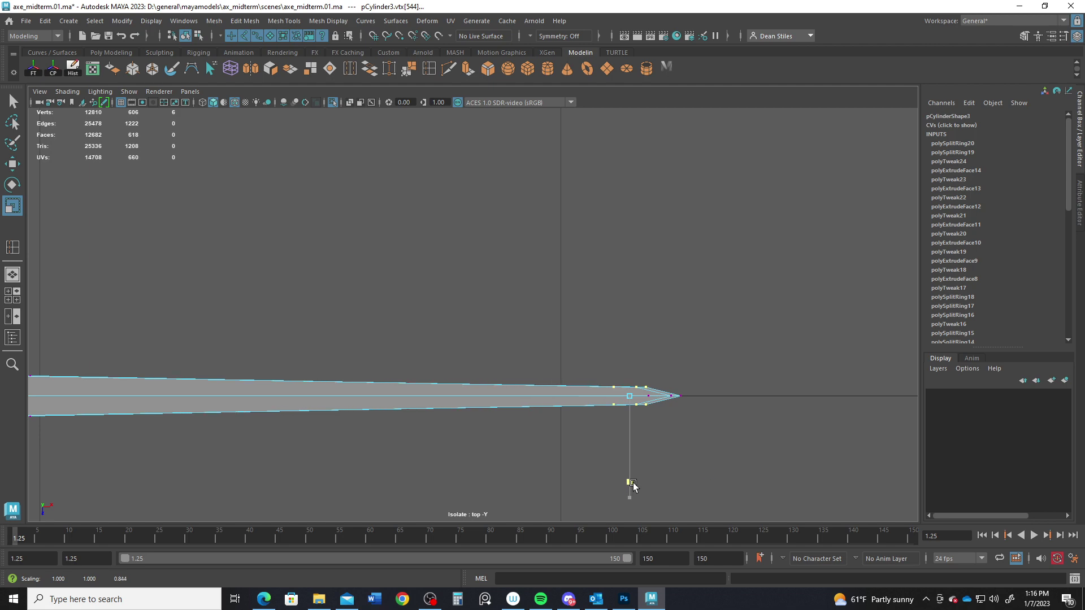
Examine the sharpened cutting edge and its vertices from several perspective angles with smooth preview on.
key(space)
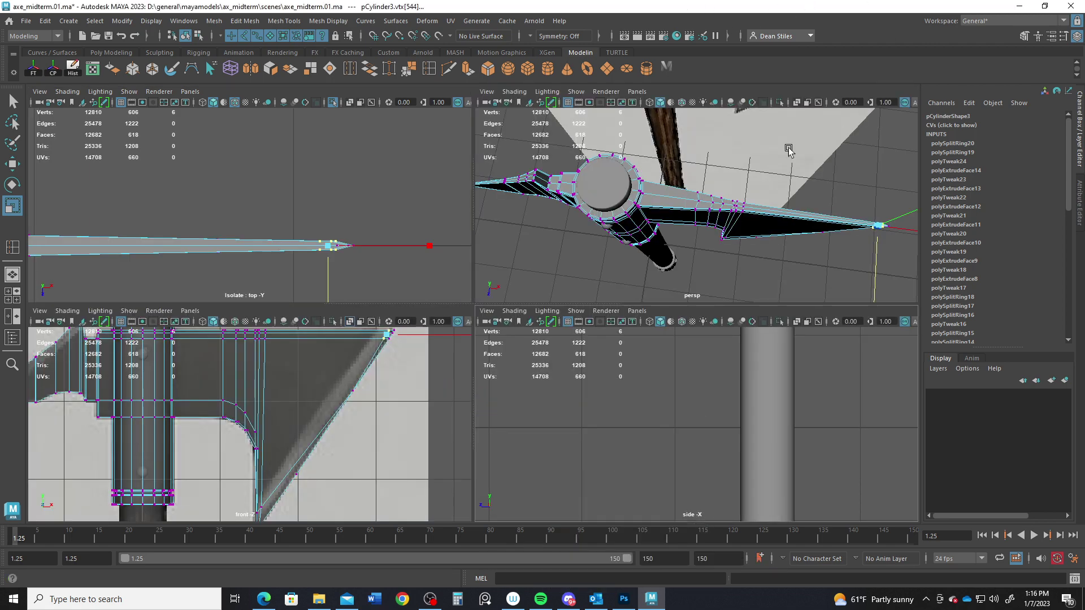
key(space)
alt+drag(573, 267, 528, 254)
right_drag(528, 255, 656, 168)
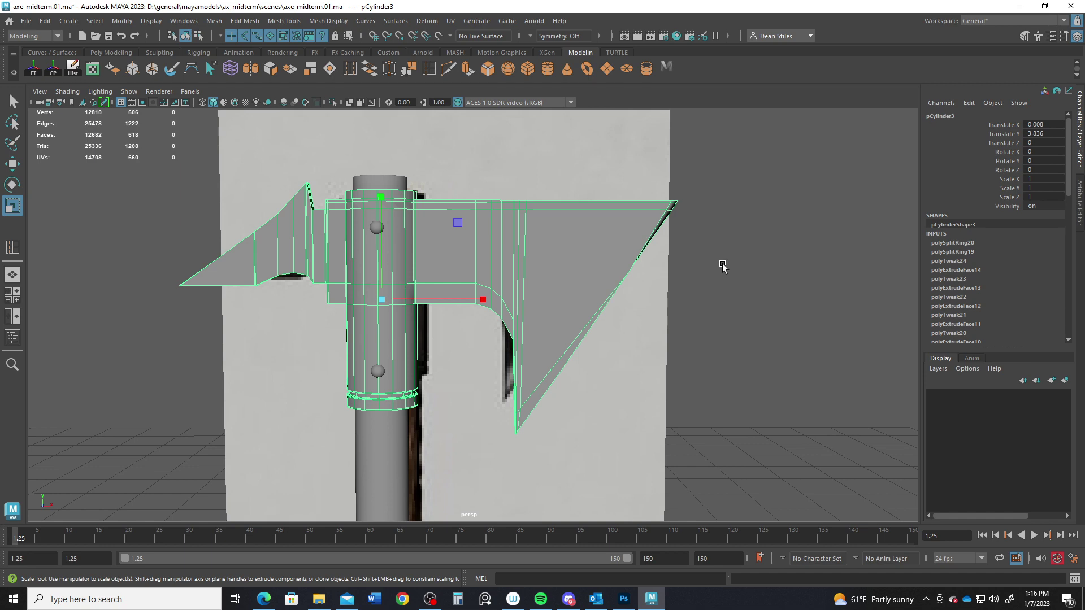
click(729, 302)
alt+drag(718, 300, 564, 297)
click(565, 297)
alt+right_drag(536, 305, 531, 273)
alt+drag(531, 272, 564, 368)
mouse_move(344, 330)
mouse_down()
mouse_move(384, 331)
mouse_move(339, 320)
mouse_up()
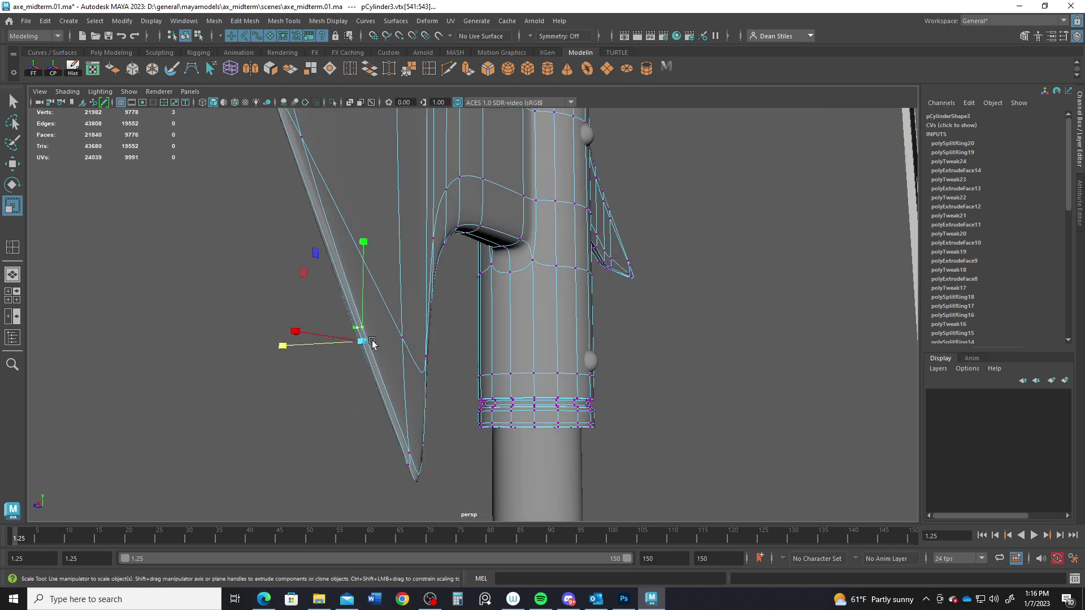
alt+drag(276, 351, 322, 339)
drag(405, 315, 595, 310)
drag(684, 380, 684, 380)
alt+drag(684, 380, 401, 287)
drag(318, 238, 561, 300)
Turn off smooth preview and move the two side vertices midway up the cutting edge back along X.
key(1)
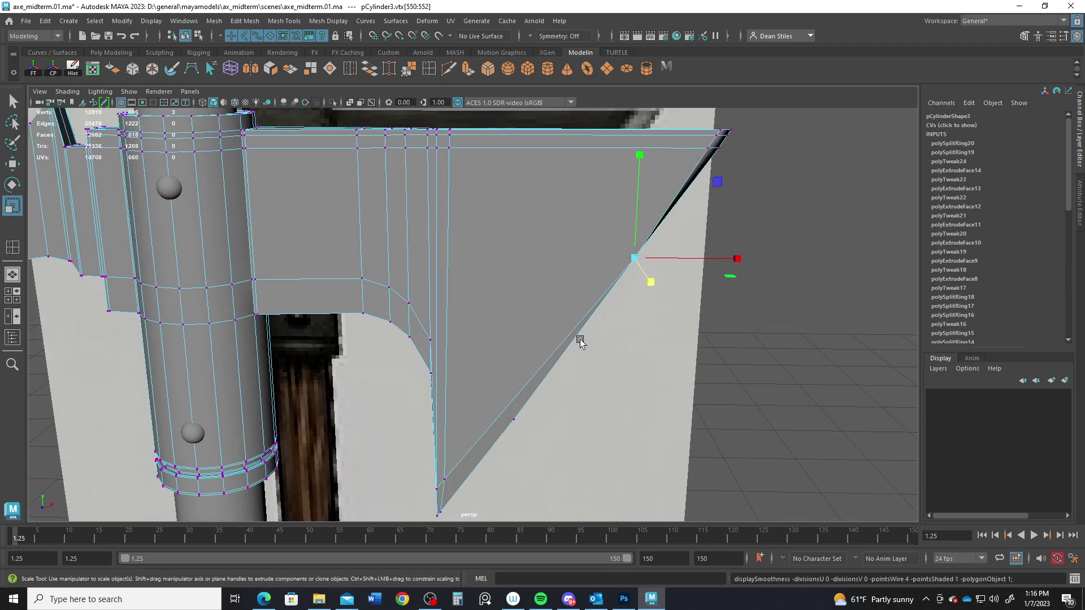
alt+drag(580, 341, 582, 297)
key(q)
click(564, 239)
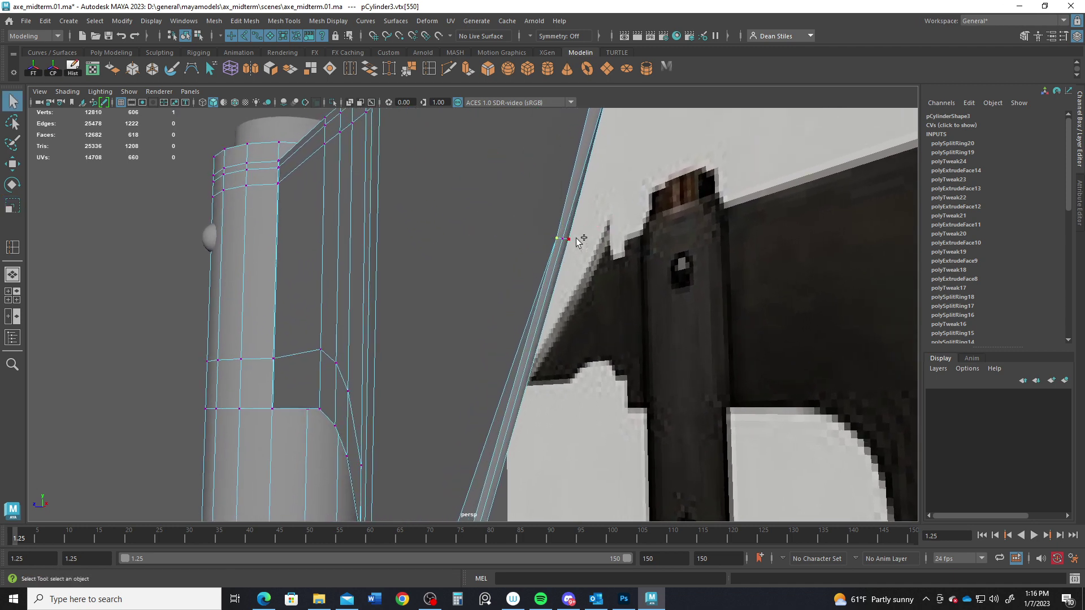
key(f)
key(w)
drag(885, 317, 854, 316)
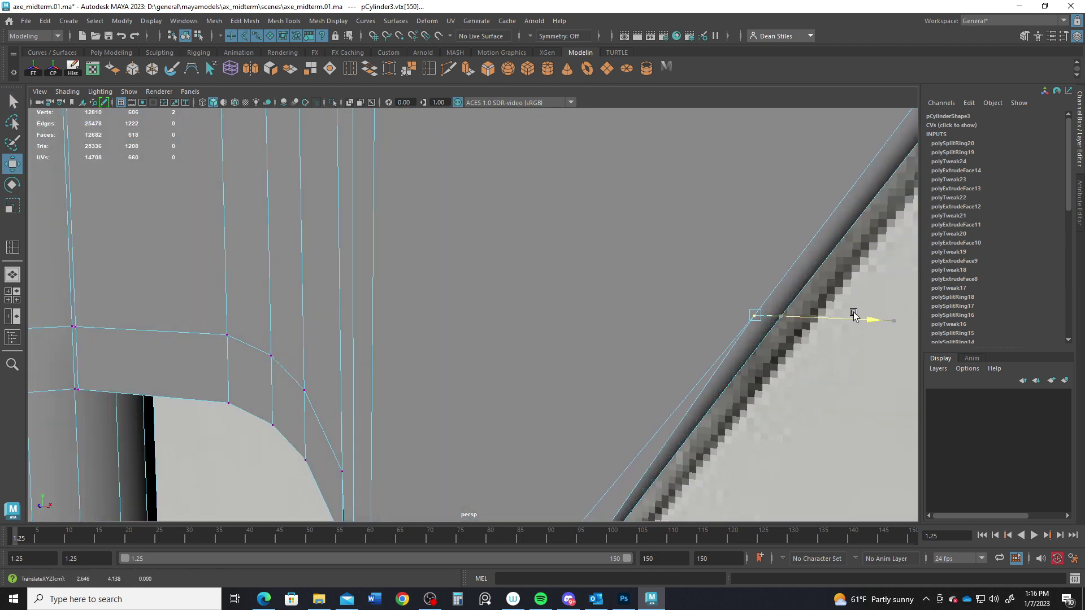
Try to select the lower pair of side vertices along the cutting edge for moving.
scroll(838, 370, down, 2)
alt+drag(838, 371, 536, 373)
click(520, 391)
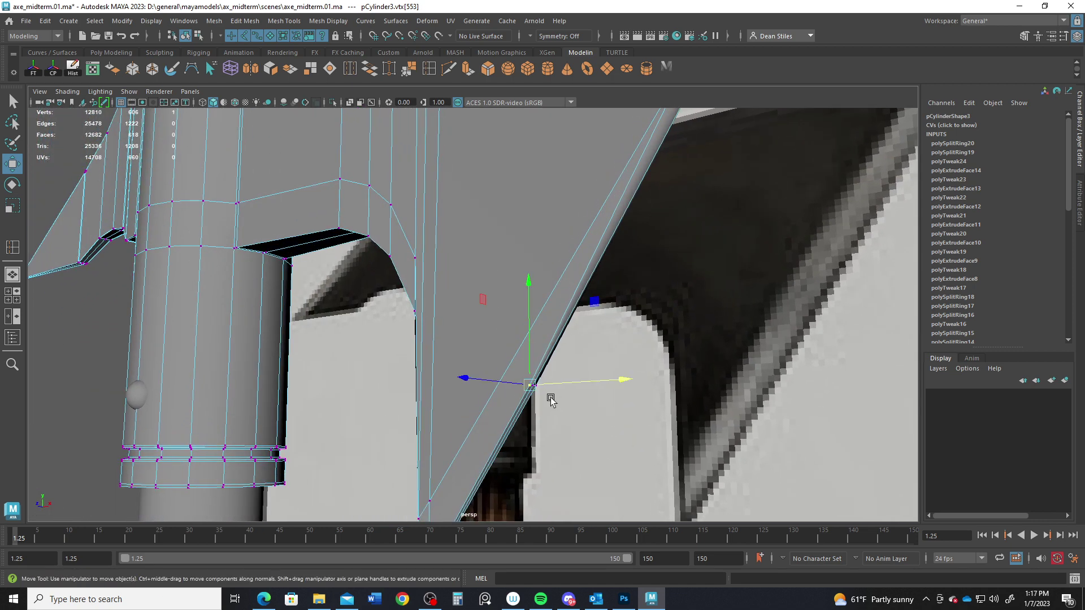
click(541, 393)
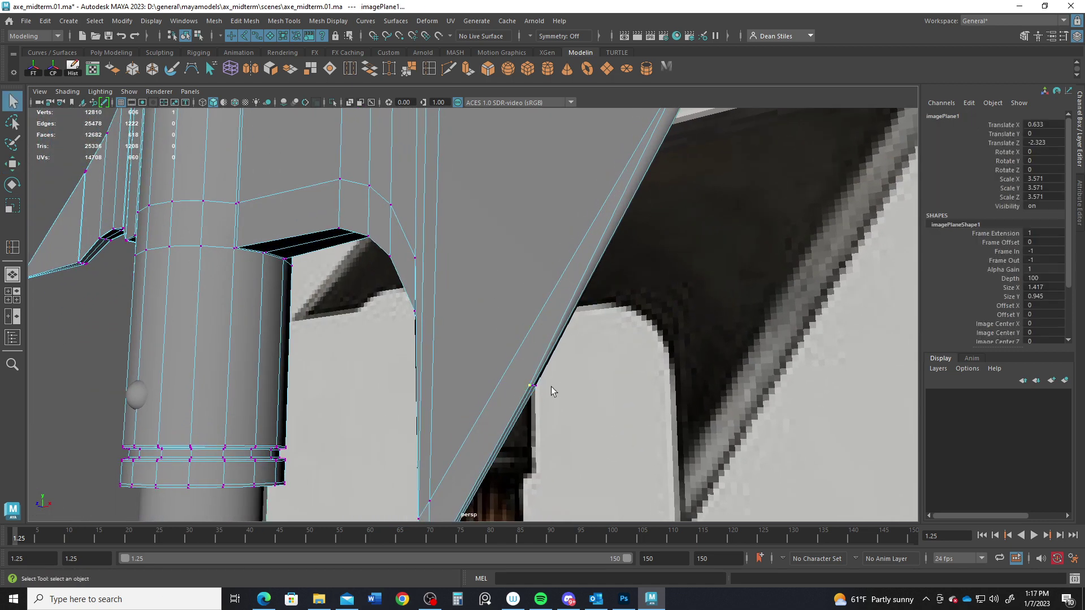
drag(551, 386, 468, 313)
scroll(559, 389, down, 5)
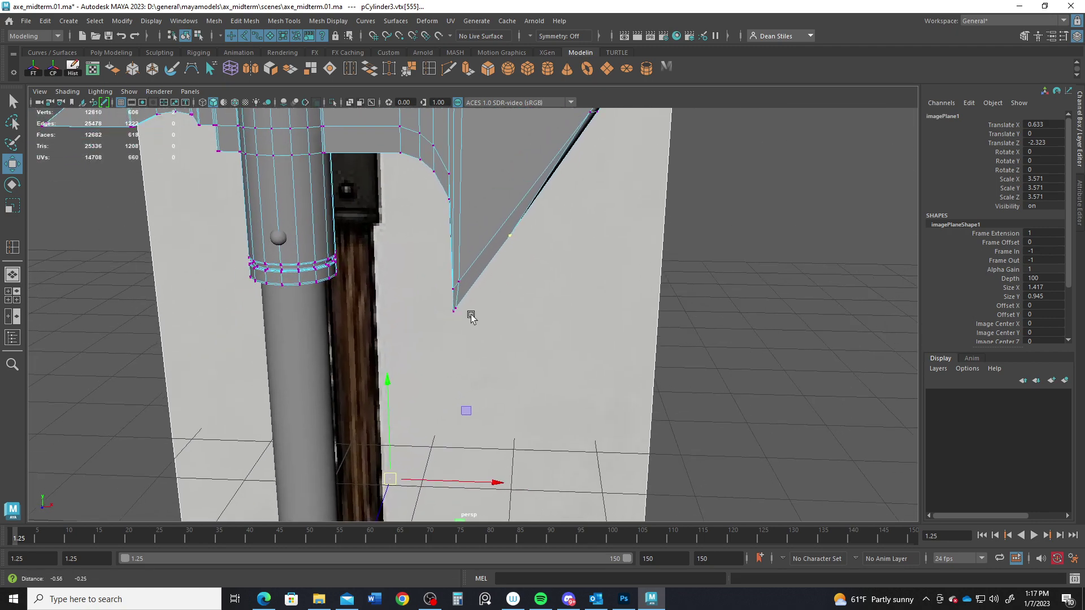
Reset the Move tool's pivot in its tool settings and close the settings.
double_click(13, 164)
click(633, 169)
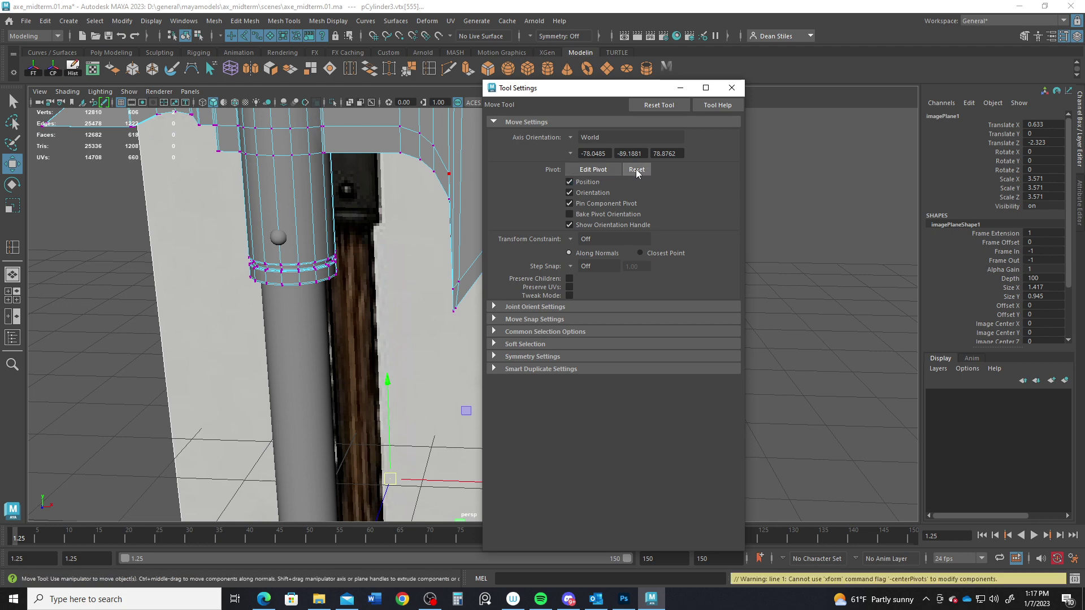
click(732, 87)
Select the lower pair of side vertices along the cutting edge and move them back along X toward the blade body.
alt+right_drag(526, 230, 667, 351)
alt+drag(667, 351, 591, 252)
click(566, 157)
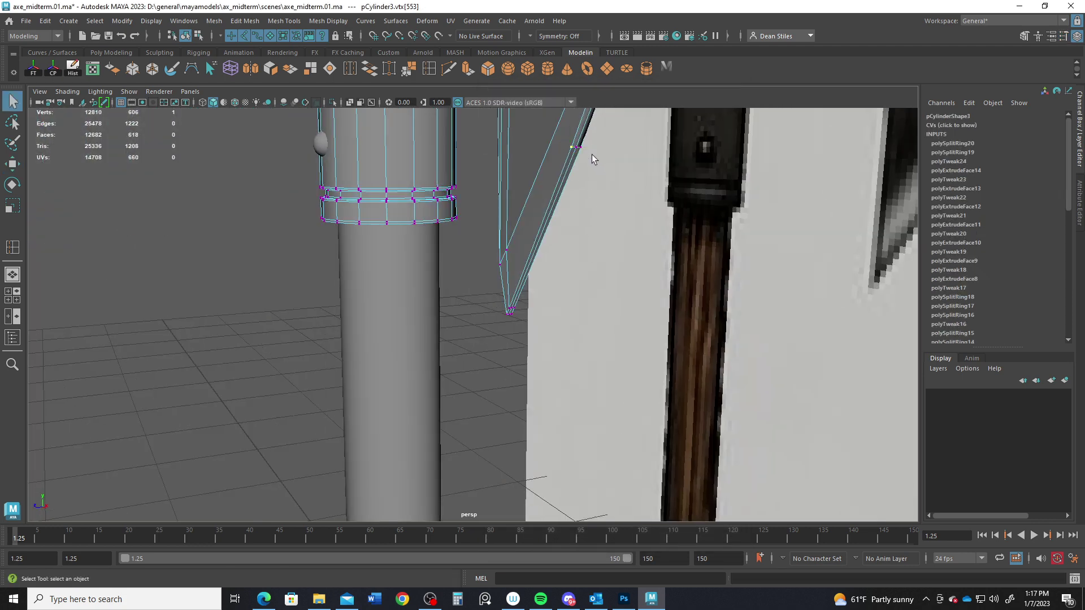
shift+click(591, 150)
shift+click(582, 149)
key(w)
alt+right_drag(630, 279, 589, 301)
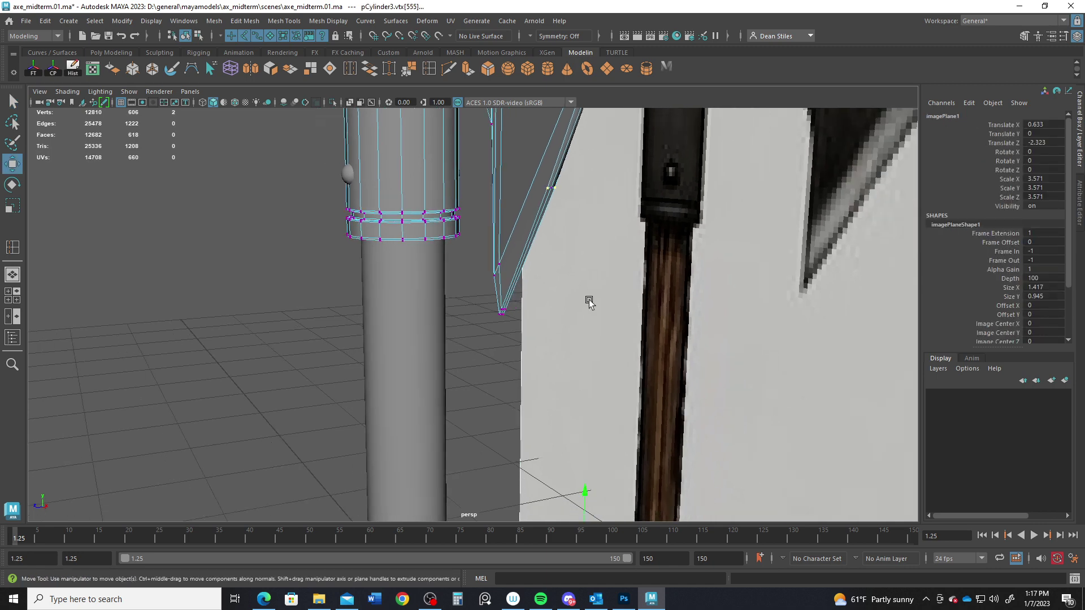
alt+drag(589, 303, 853, 371)
shift+click(819, 419)
alt+right_drag(818, 419, 649, 390)
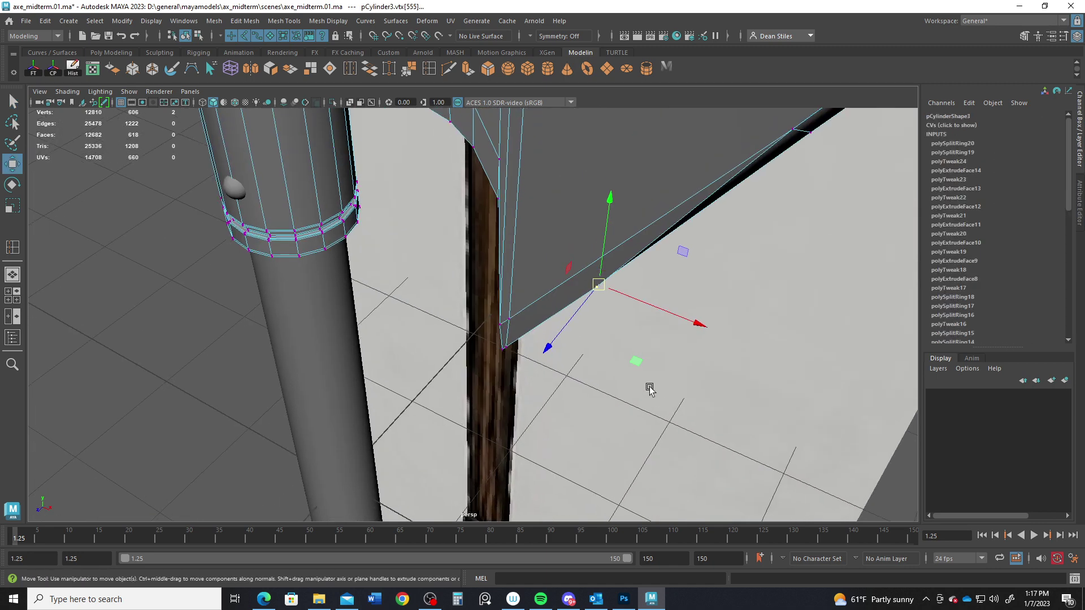
alt+drag(622, 284, 553, 377)
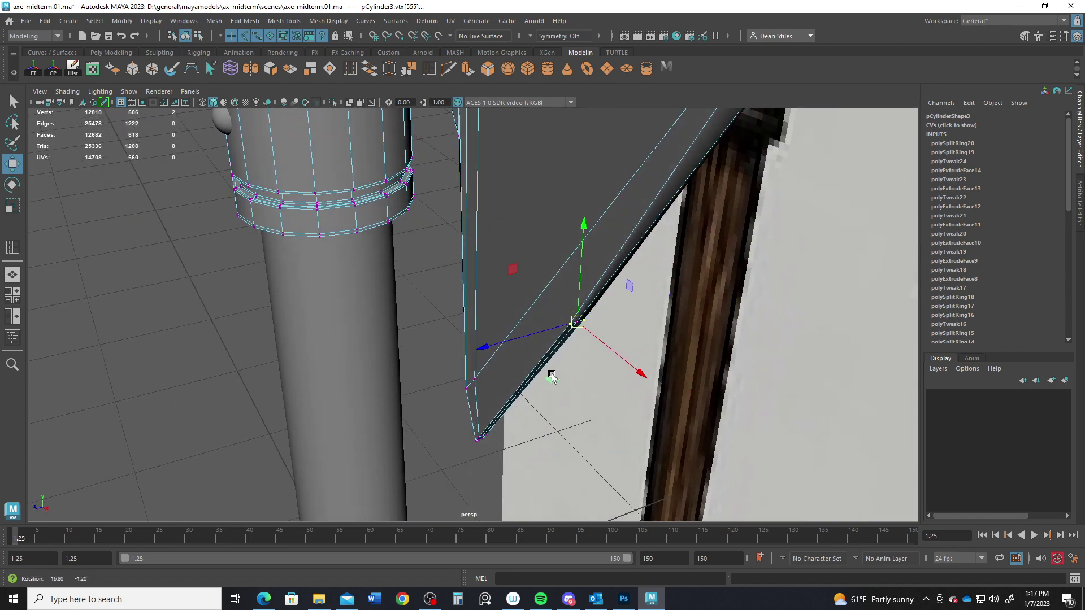
middle_drag(649, 379, 642, 373)
Select the four side vertices at the blade's lower tip and move them up along Y.
alt+drag(531, 384, 652, 346)
alt+right_drag(652, 346, 690, 382)
alt+drag(690, 381, 559, 445)
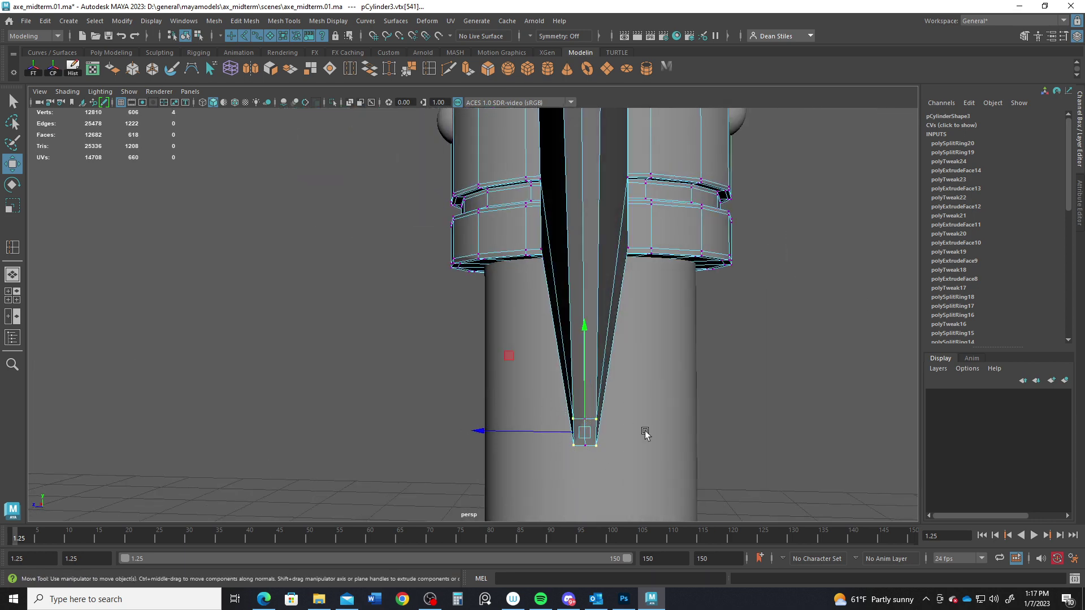
alt+drag(645, 434, 529, 279)
drag(438, 242, 398, 251)
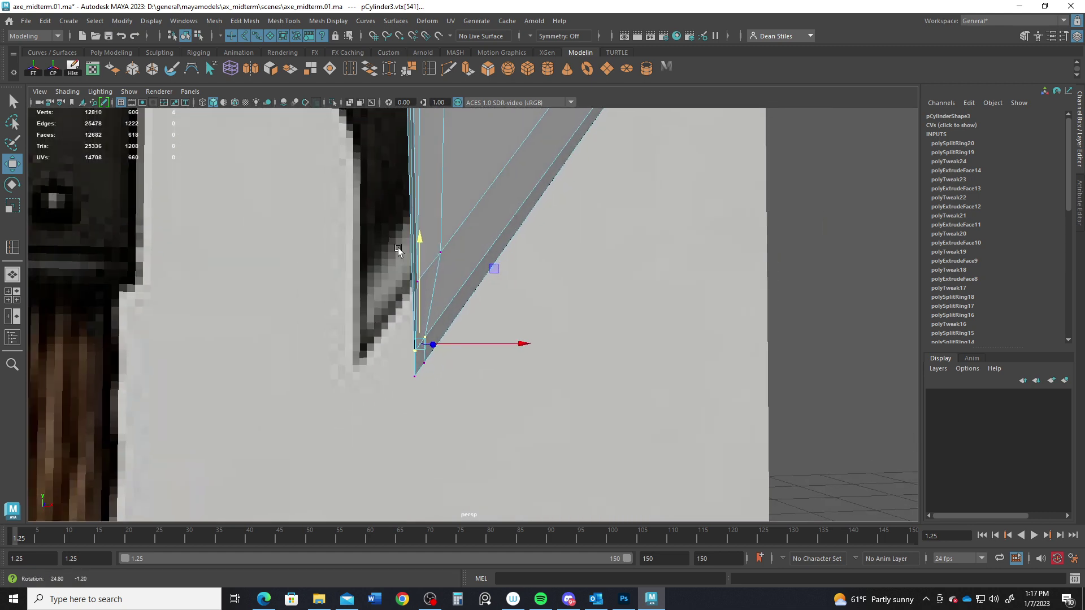
alt+drag(429, 313, 449, 287)
Select the opposing pair of side vertices on the blade's inner edge above the lower tip and scale them closer together along Z.
alt+drag(449, 287, 533, 323)
alt+middle_drag(515, 291, 513, 329)
alt+drag(512, 329, 342, 151)
alt+drag(396, 216, 537, 201)
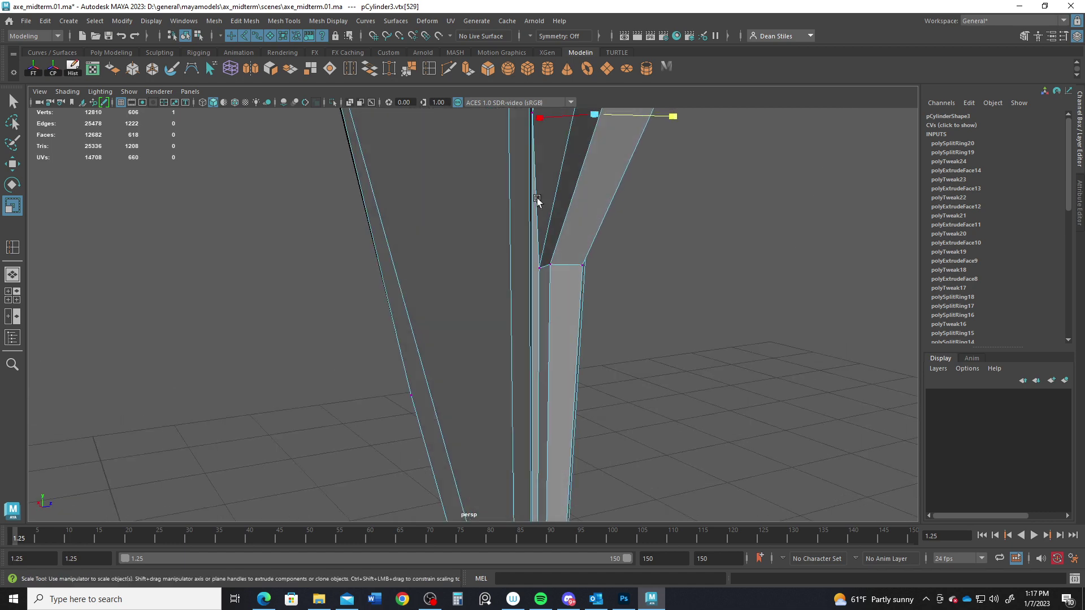
alt+middle_drag(537, 201, 541, 355)
shift+drag(547, 315, 548, 316)
mouse_move(548, 316)
alt+mouse_down()
mouse_move(576, 322)
mouse_move(550, 322)
mouse_move(565, 329)
alt+mouse_up()
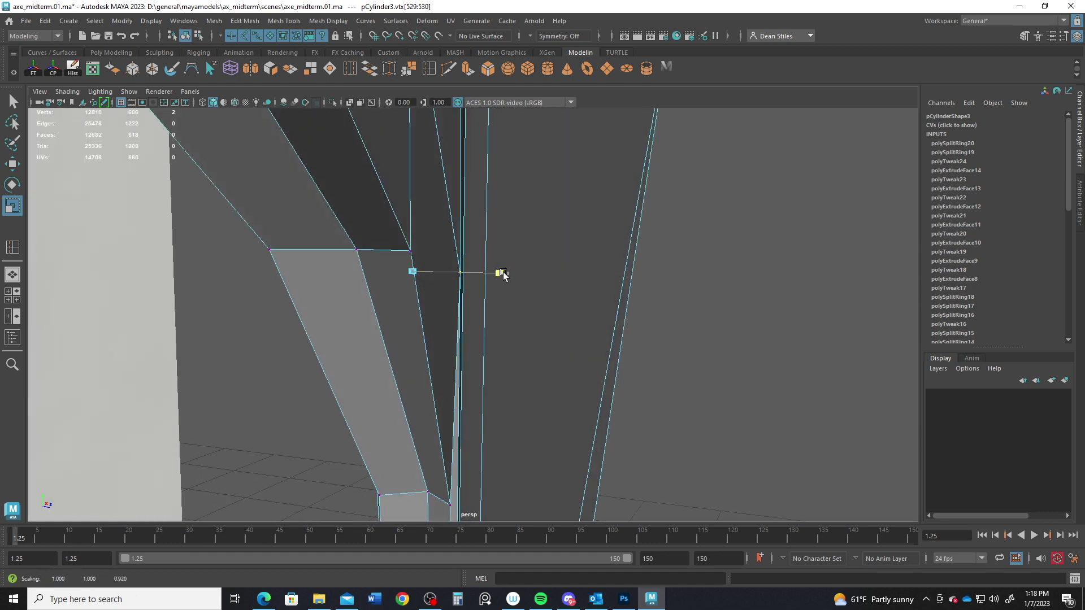
alt+drag(501, 296, 536, 256)
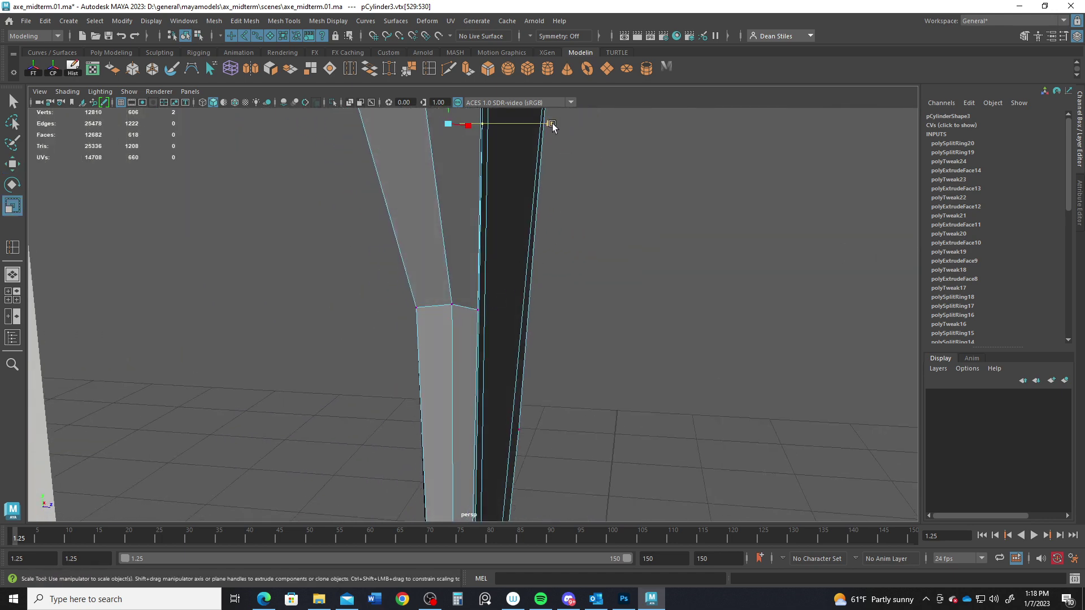
drag(552, 123, 550, 123)
alt+drag(601, 233, 412, 295)
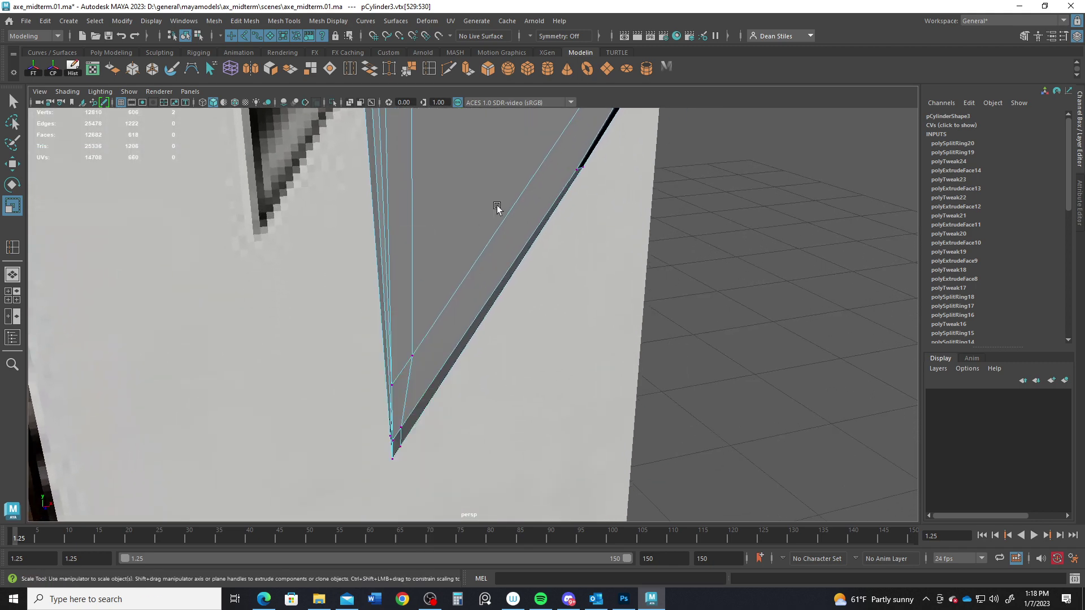
Turn on smooth preview for the axe head and move the side vertices near the blade's lower inner corner up along Y.
click(681, 410)
alt+drag(684, 412, 409, 349)
click(510, 364)
right_drag(399, 341, 345, 264)
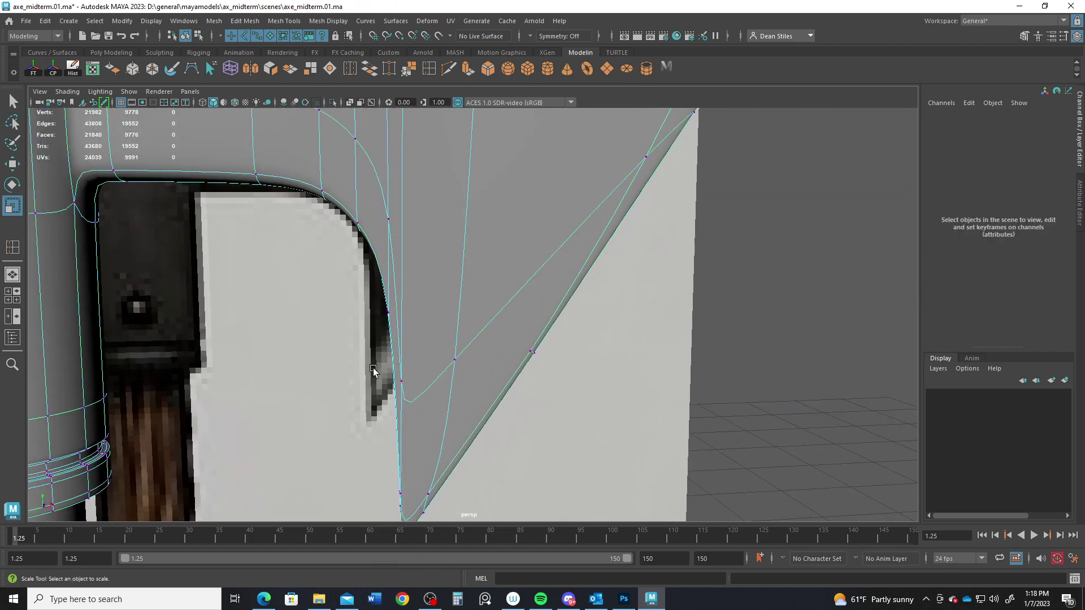
drag(371, 362, 399, 402)
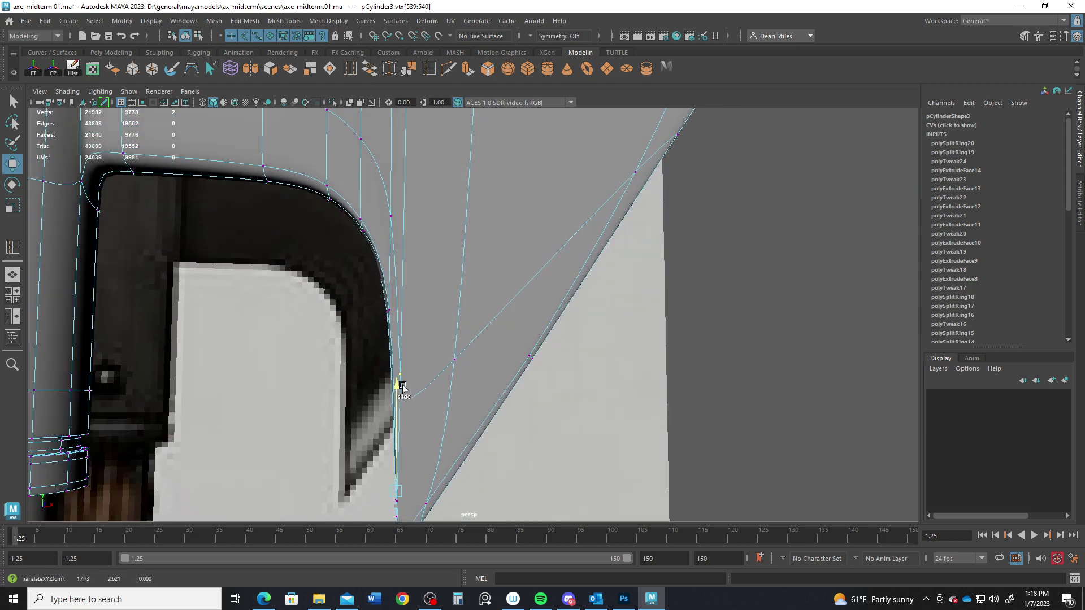
scroll(408, 370, down, 3)
scroll(443, 351, up, 4)
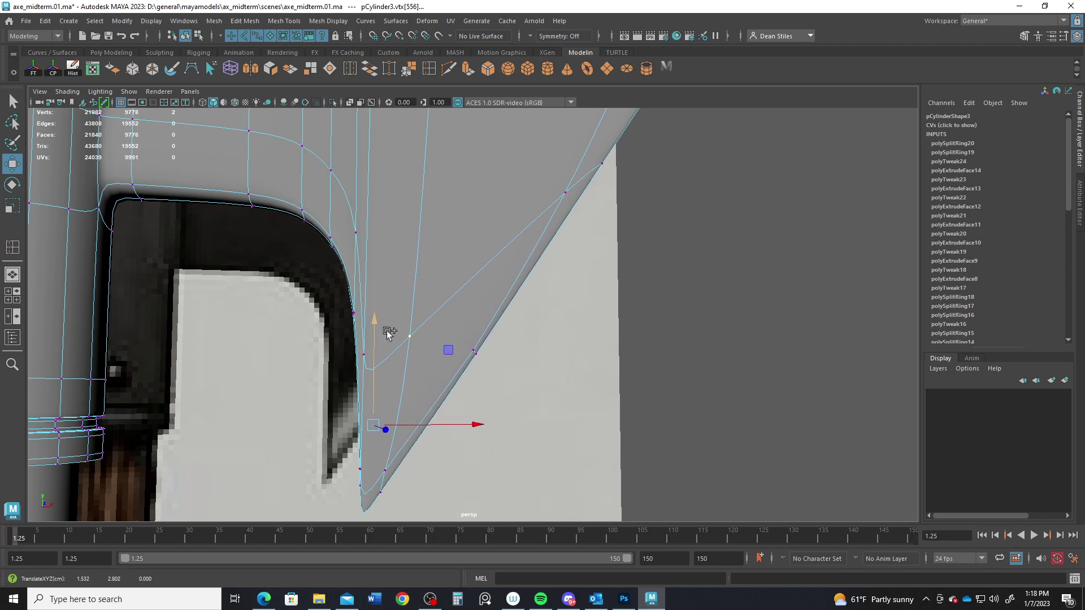
scroll(388, 333, down, 3)
Examine the smoothed blade and its cutting edge from the front, side and above.
alt+drag(497, 363, 408, 417)
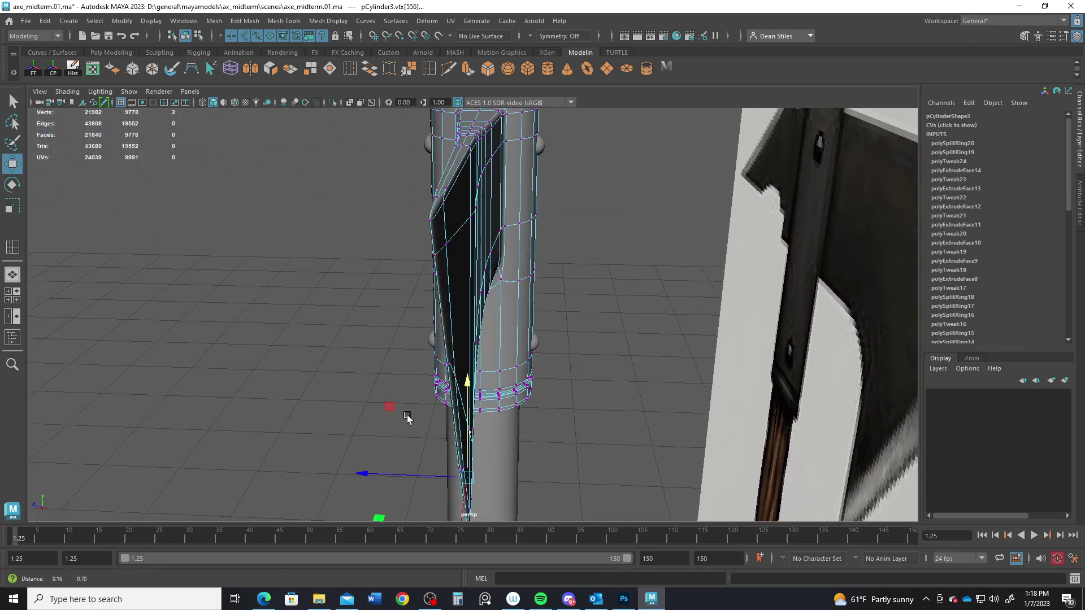
click(622, 374)
alt+drag(622, 374, 555, 334)
scroll(490, 306, up, 3)
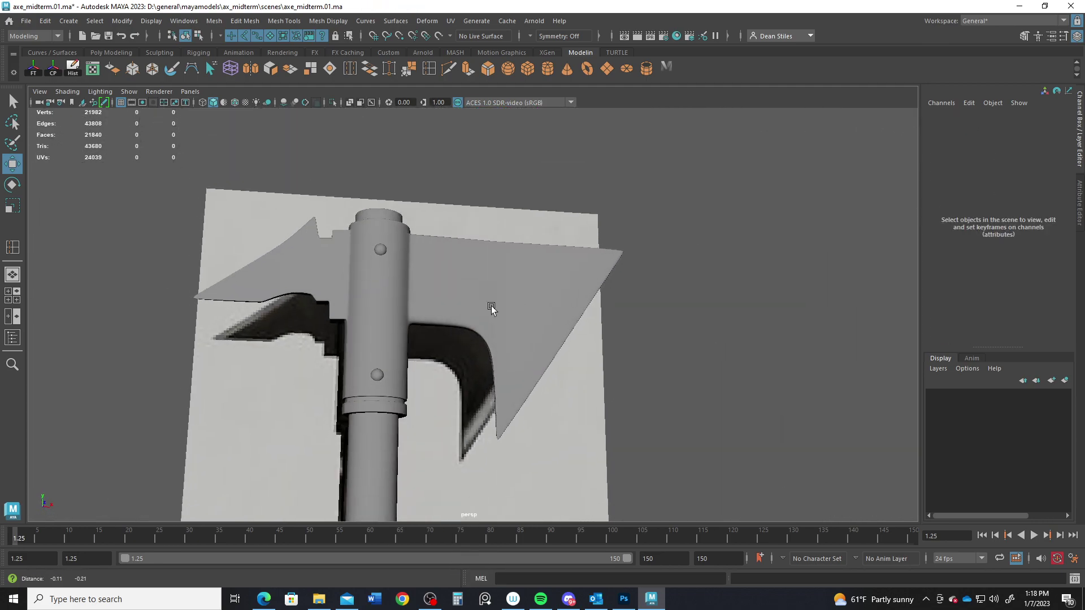
scroll(490, 306, down, 3)
alt+drag(490, 306, 364, 277)
scroll(676, 357, up, 4)
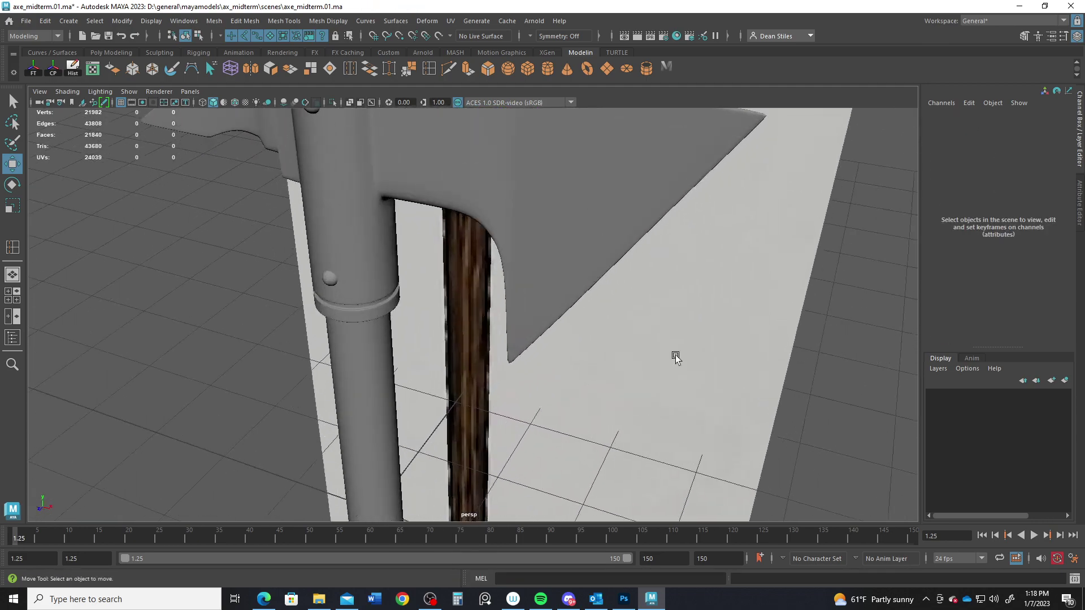
Turn off smooth preview and move the outermost column of vertices on the blade's top edge along X toward the cutting edge.
click(543, 249)
alt+drag(543, 249, 564, 339)
right_drag(565, 265, 509, 266)
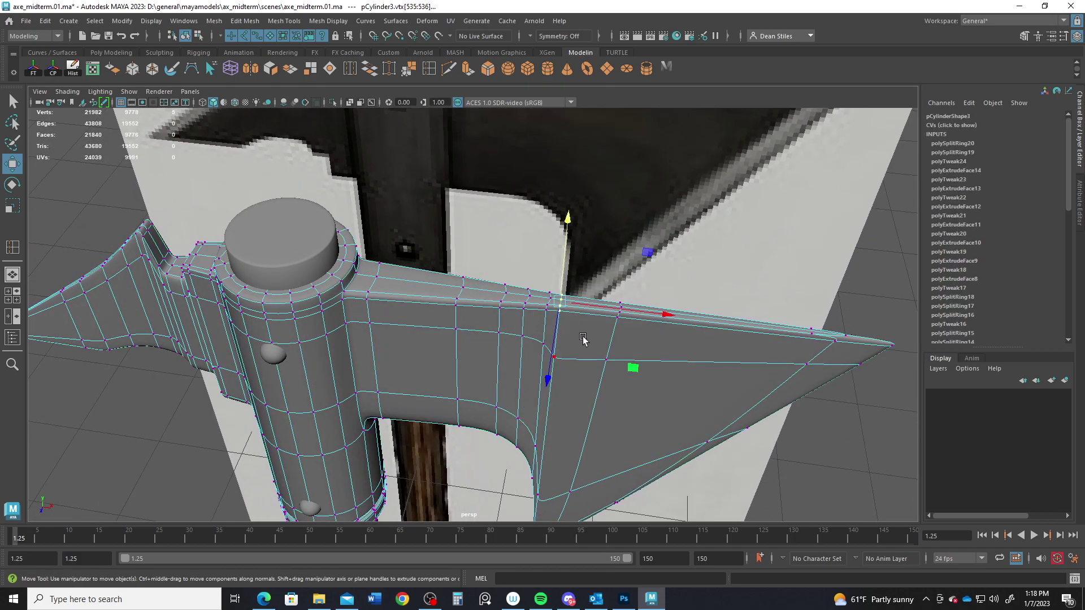
alt+drag(583, 338, 680, 314)
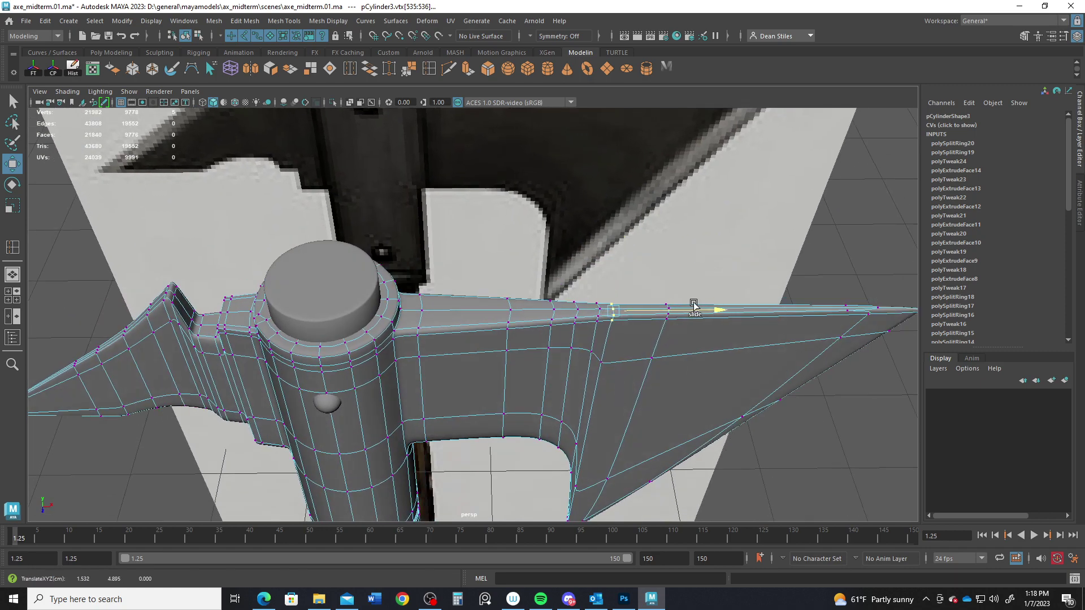
key(1)
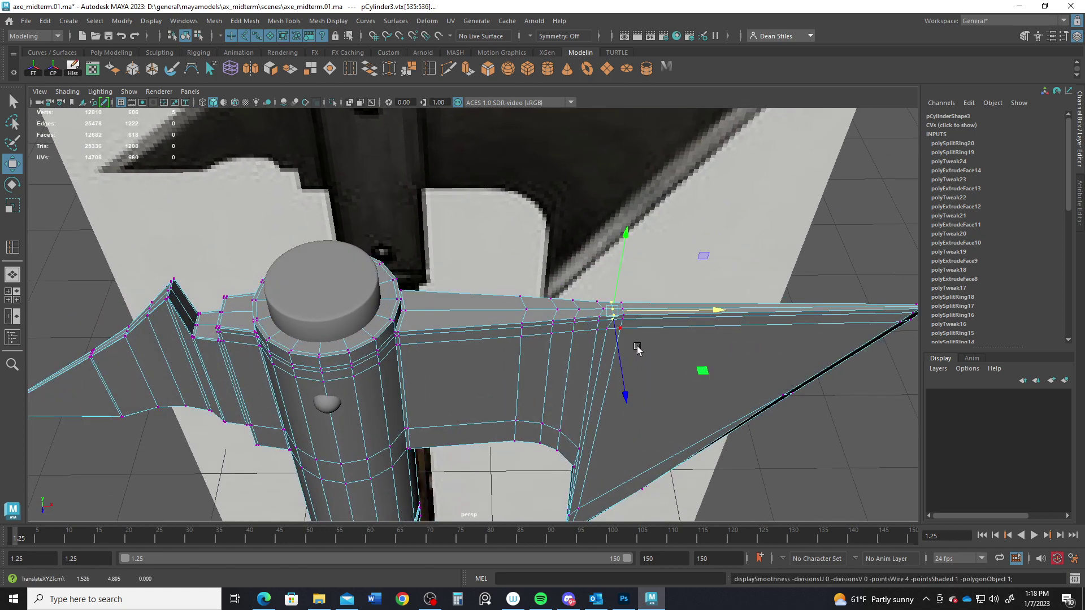
alt+drag(640, 335, 583, 346)
scroll(648, 333, up, 5)
scroll(583, 347, up, 2)
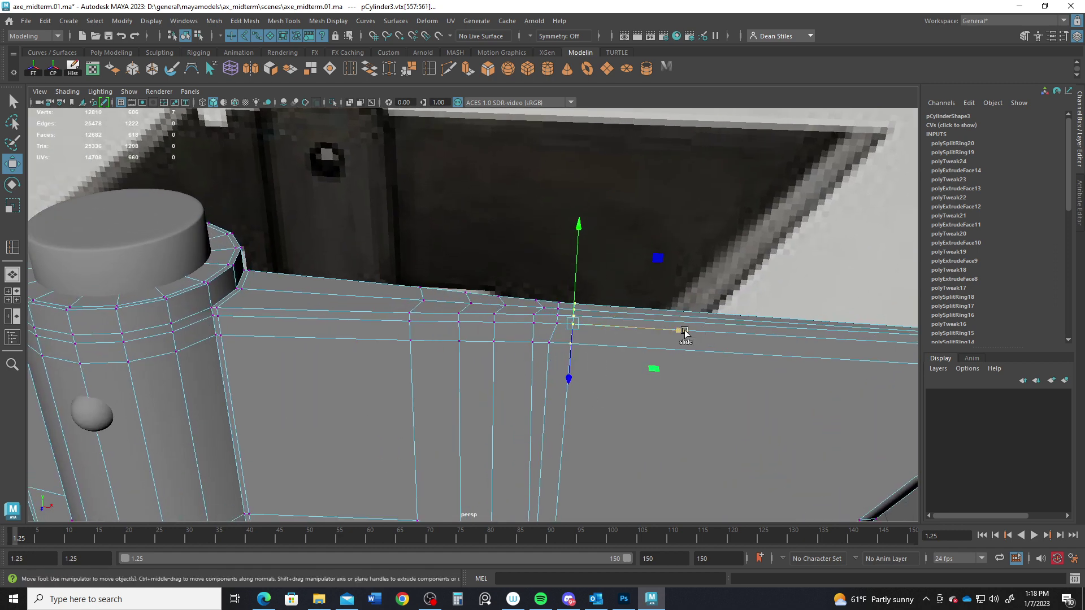
scroll(603, 349, down, 3)
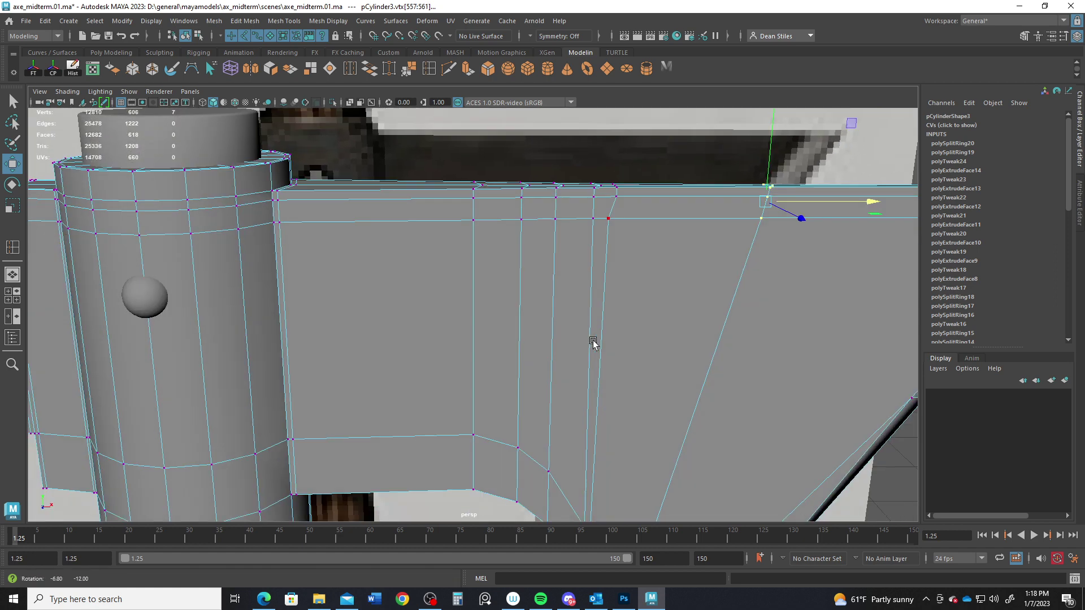
Move the neighboring inner column of top-edge vertices along X to space it between the adjacent columns.
alt+drag(593, 342, 640, 325)
drag(640, 324, 607, 254)
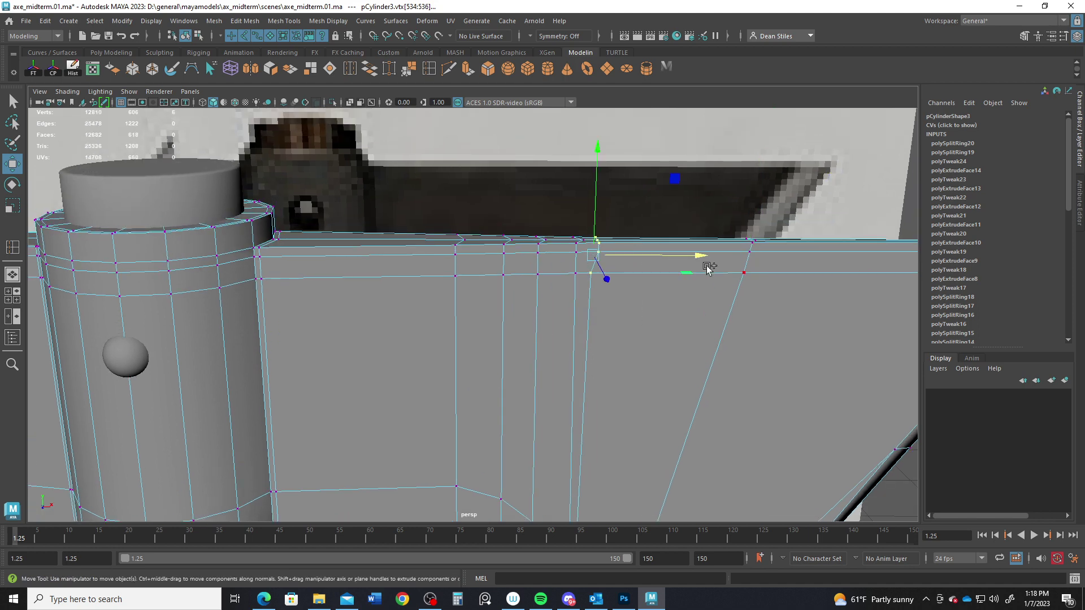
drag(706, 256, 713, 256)
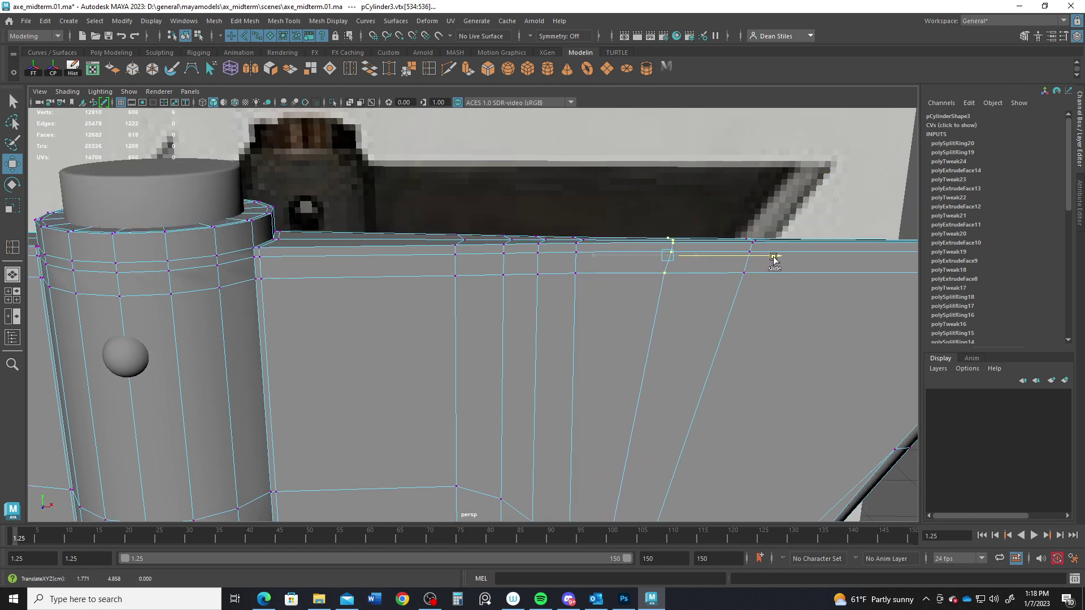
In the top view, scale the outer column of top-edge vertices to about 0.8 along Z to thin the blade.
alt+drag(602, 382, 456, 339)
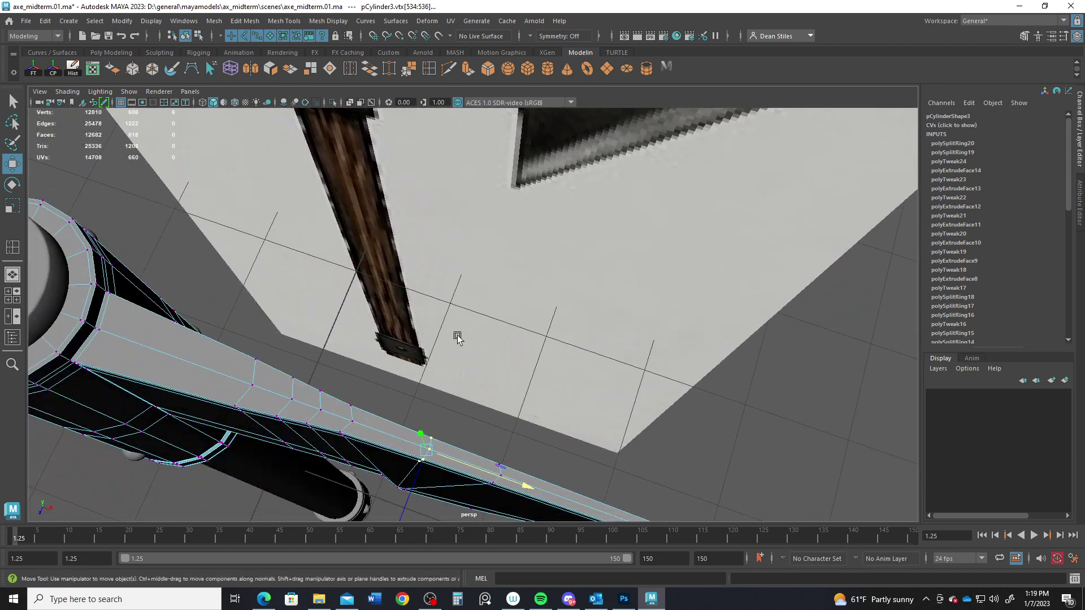
key(space)
key(space)
scroll(734, 295, up, 8)
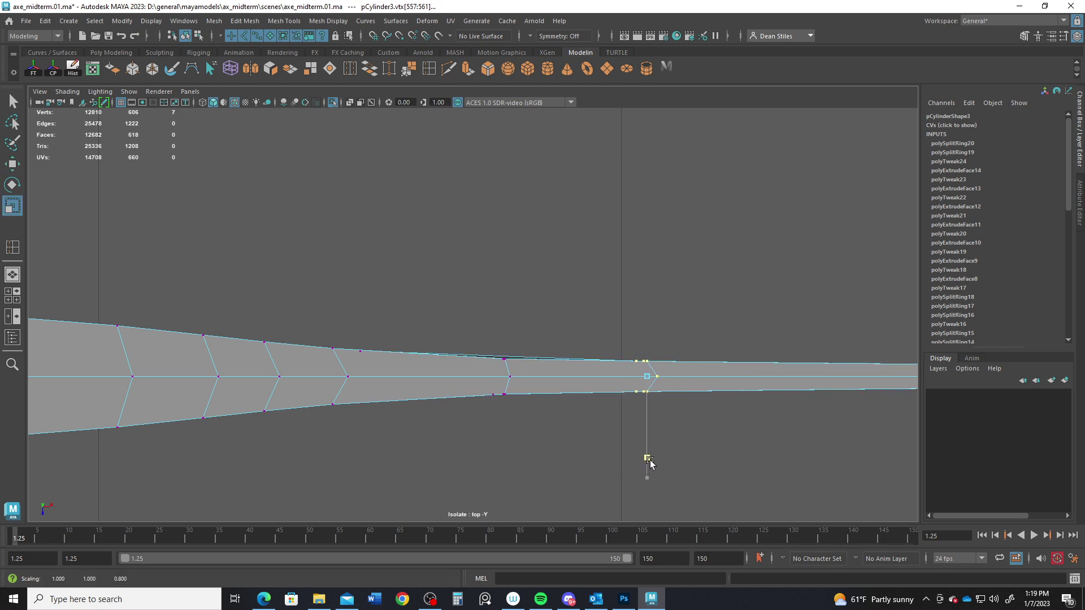
key(space)
key(space)
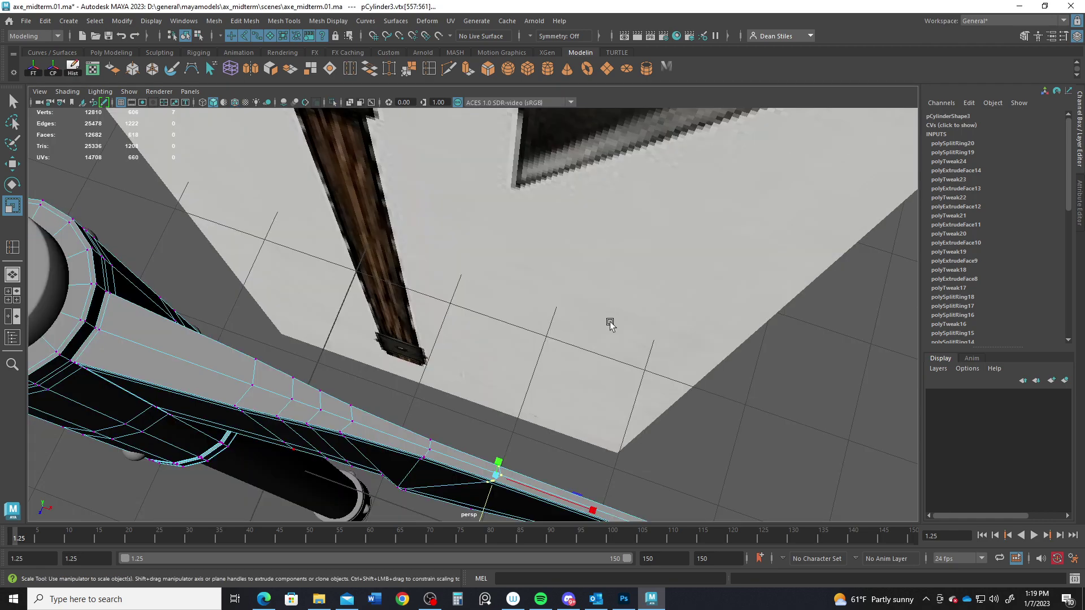
Return the axe head to object mode, turn on its smooth preview and deselect it.
alt+drag(605, 322, 441, 322)
right_drag(441, 277, 491, 246)
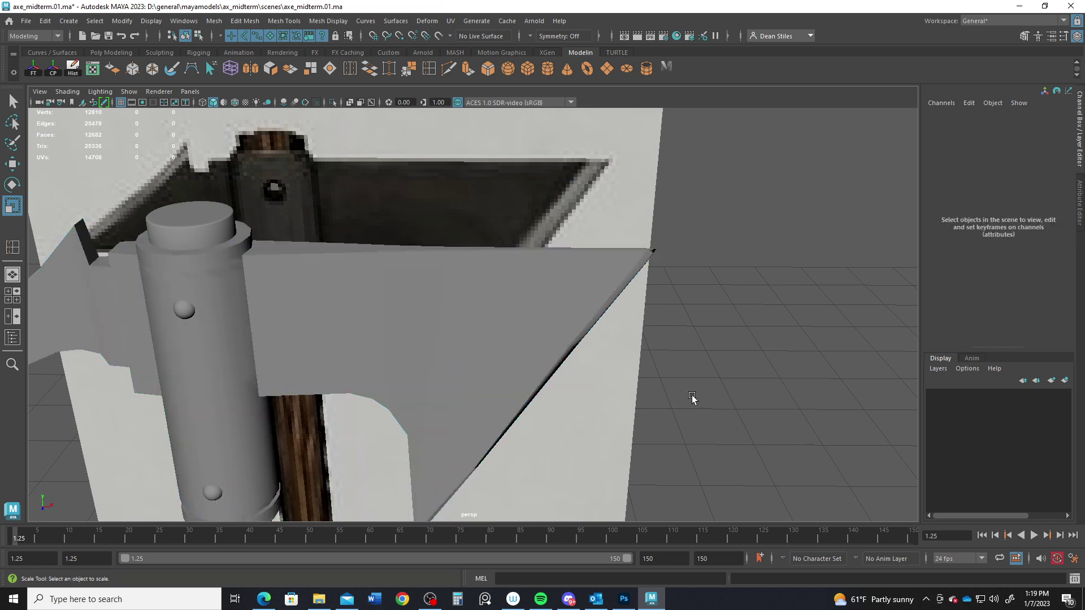
alt+drag(692, 395, 399, 320)
click(399, 320)
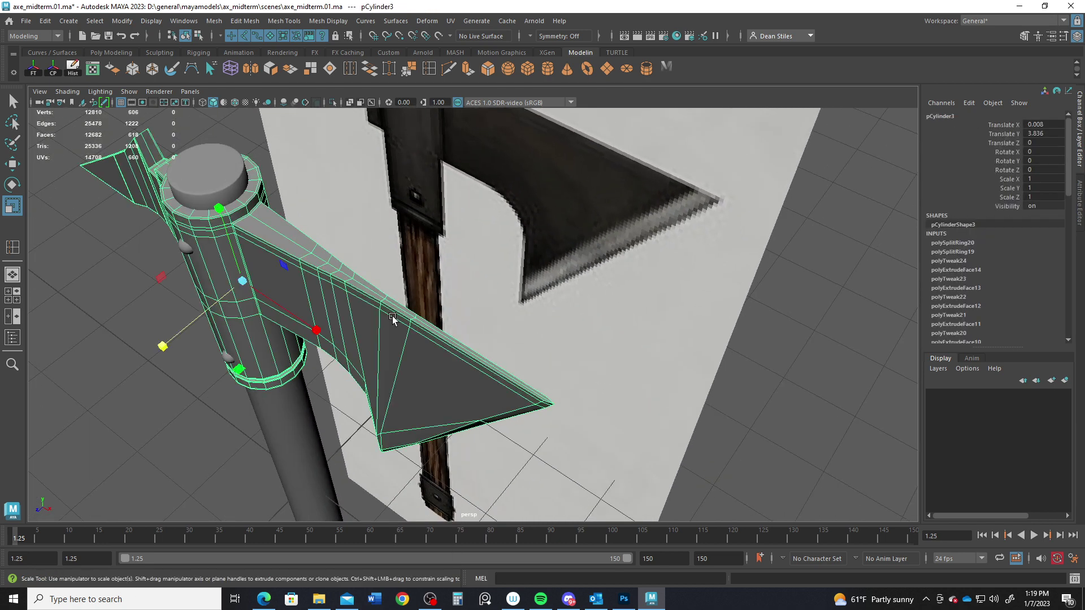
click(781, 423)
alt+drag(781, 423, 351, 300)
alt+right_drag(351, 300, 420, 267)
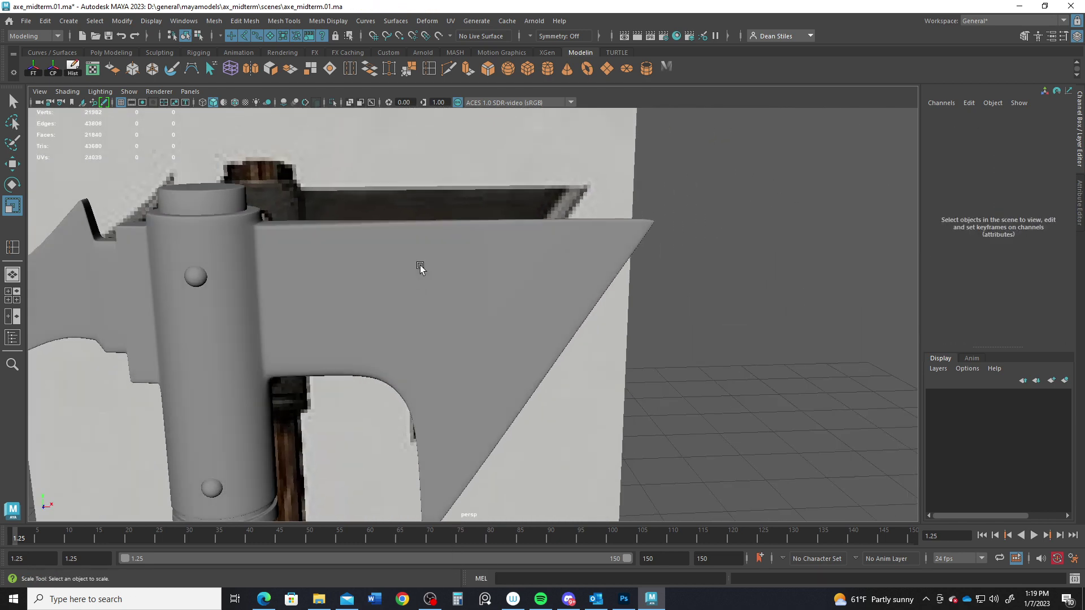
Save the scene as the incremented version axe_midterm.02.ma.
alt+drag(427, 356, 509, 294)
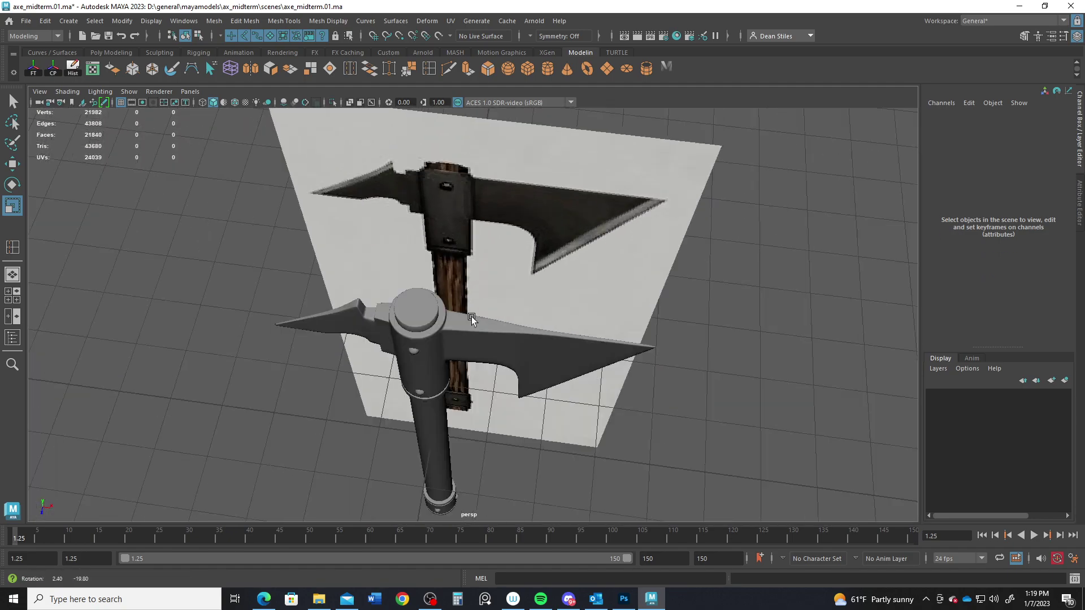
scroll(489, 259, up, 3)
scroll(490, 259, down, 3)
mouse_move(490, 258)
alt+mouse_down()
mouse_move(484, 252)
mouse_move(491, 275)
alt+mouse_up()
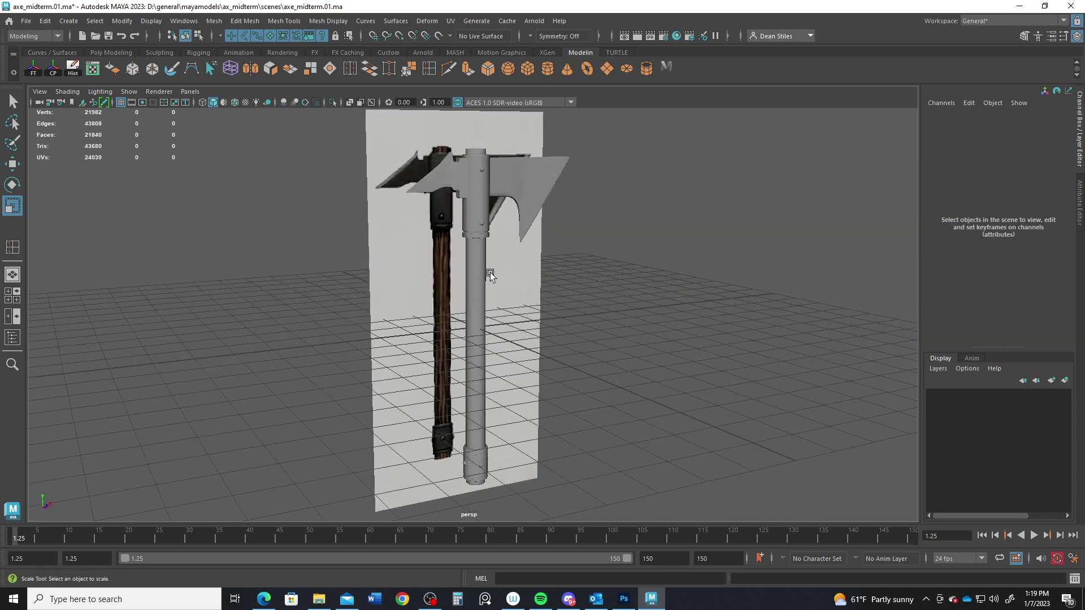
click(22, 22)
click(65, 90)
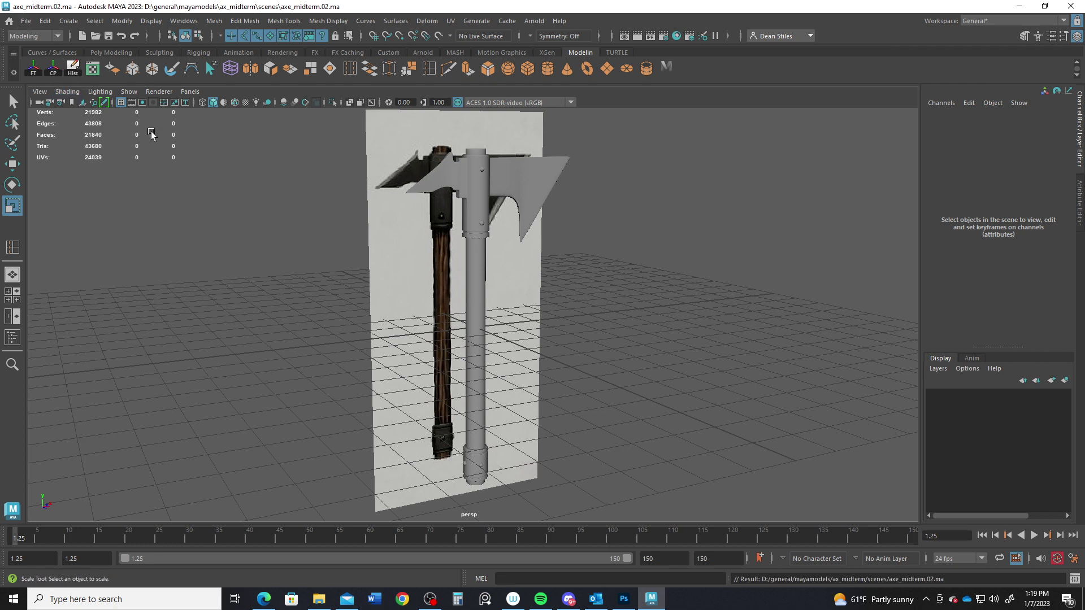